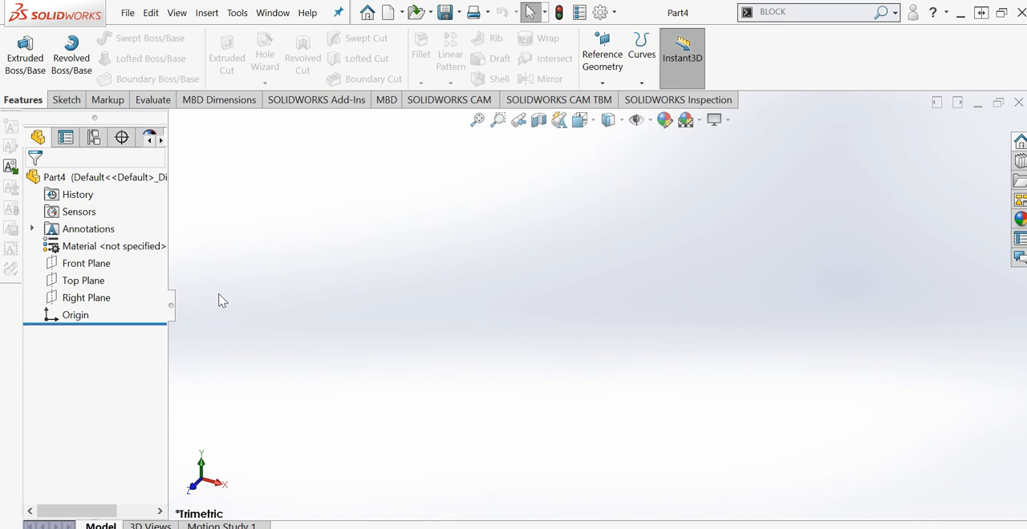
# - Sketch a center rectangle about 126 mm wide on the Top Plane, centered on the origin
pyautogui.click(81, 280)
pyautogui.rightClick(80, 280)
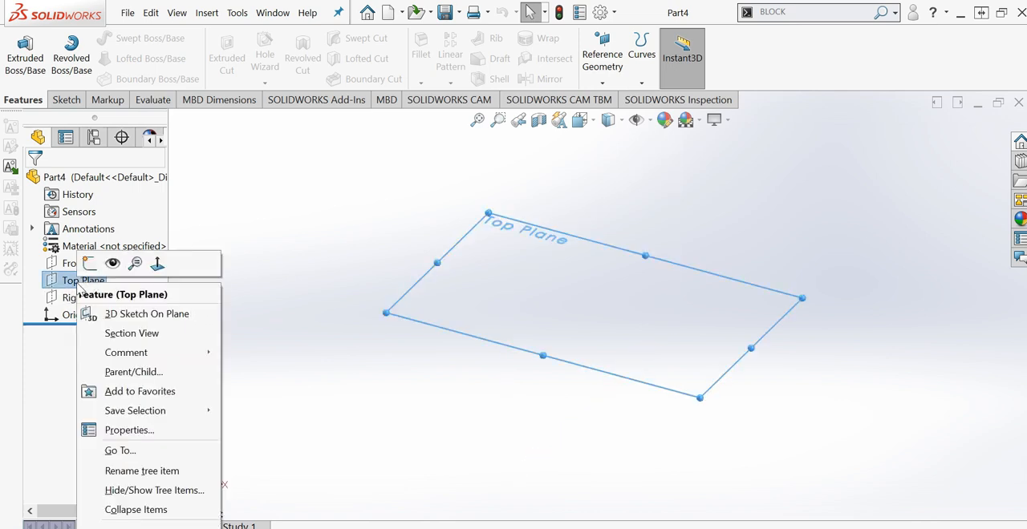
pyautogui.click(88, 268)
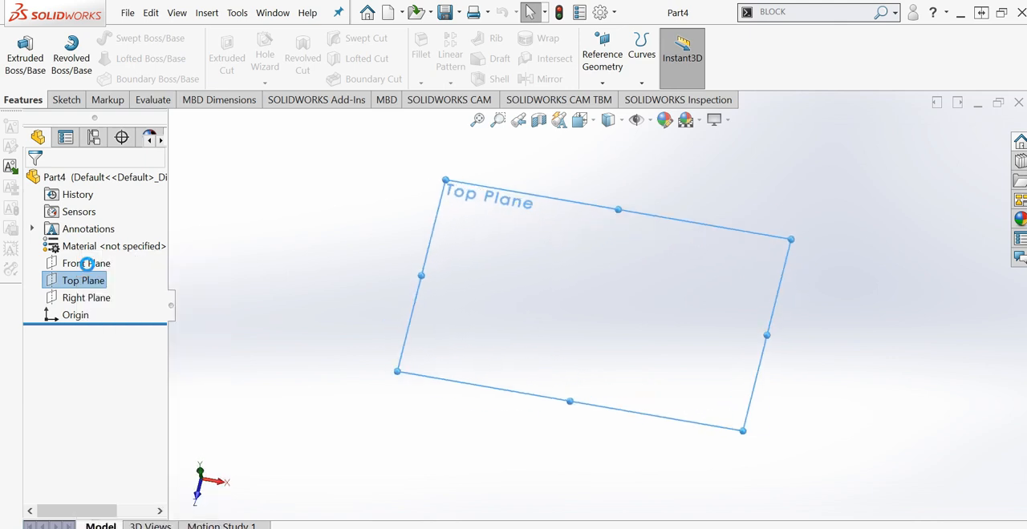
pyautogui.click(110, 59)
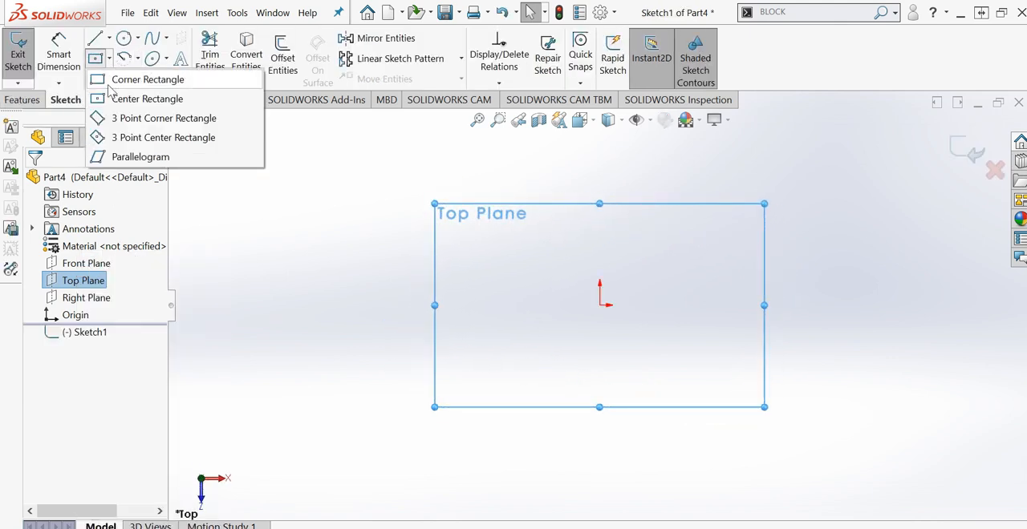
pyautogui.click(599, 305)
pyautogui.click(484, 218)
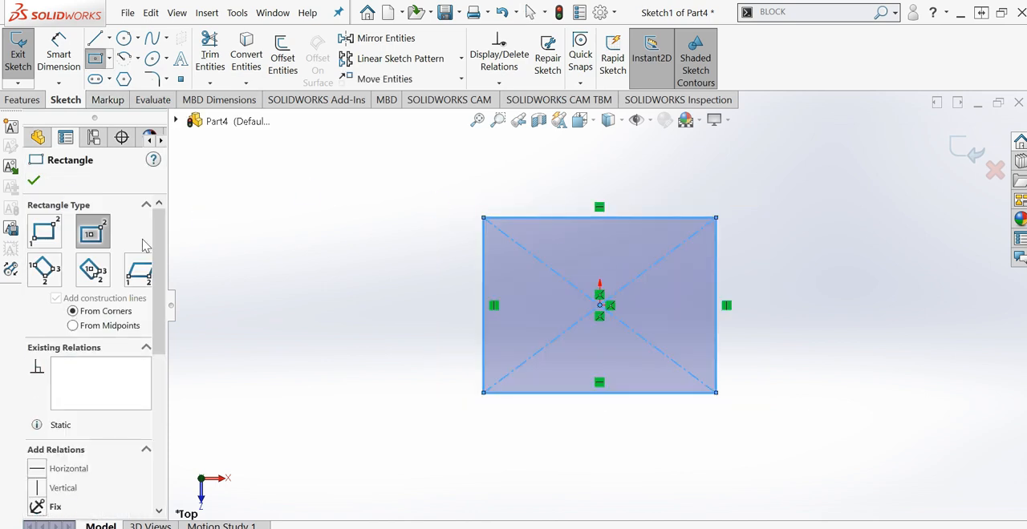
pyautogui.press('Escape')
# - Dimension the rectangle's upper edge and set its length to 100 mm
pyautogui.moveTo(484, 218); pyautogui.dragTo(471, 178, button='right')
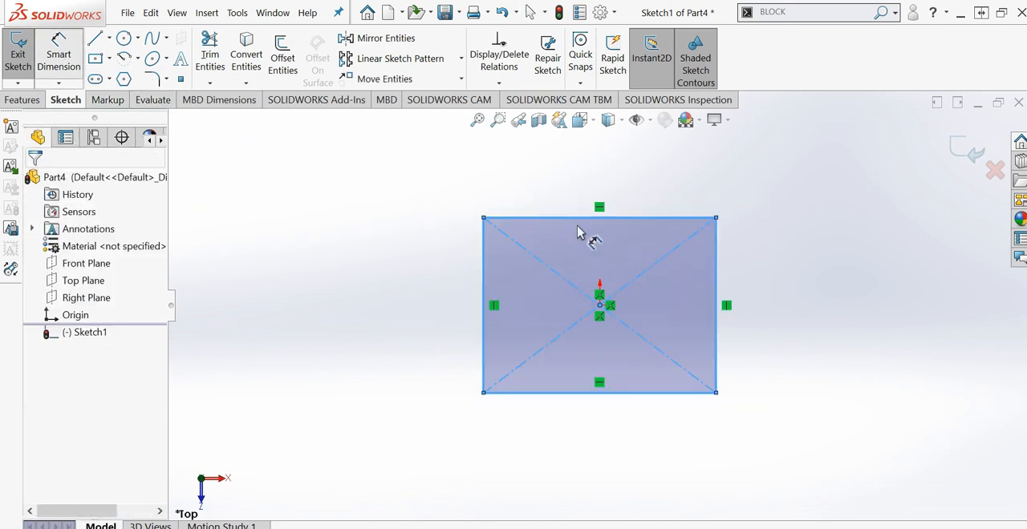
pyautogui.click(569, 216)
pyautogui.click(569, 197)
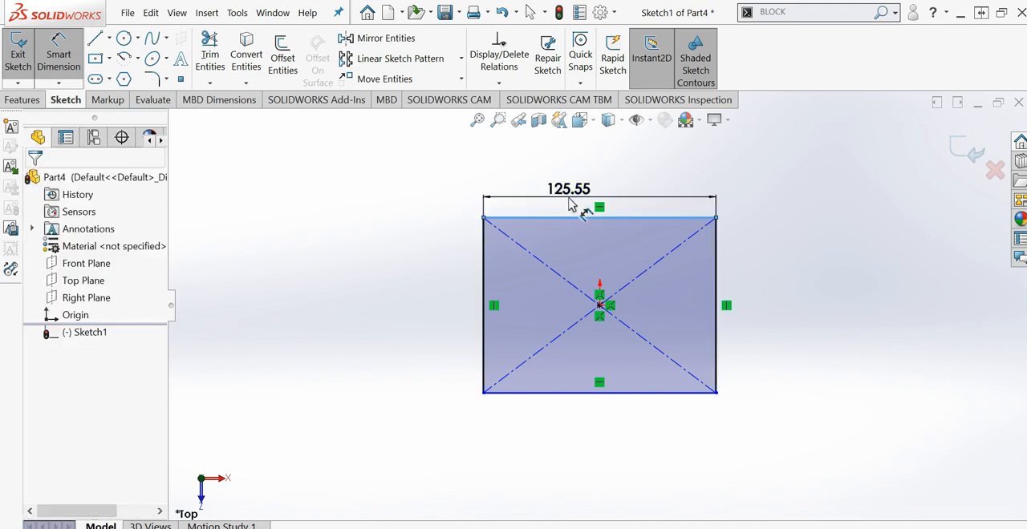
pyautogui.write('100')
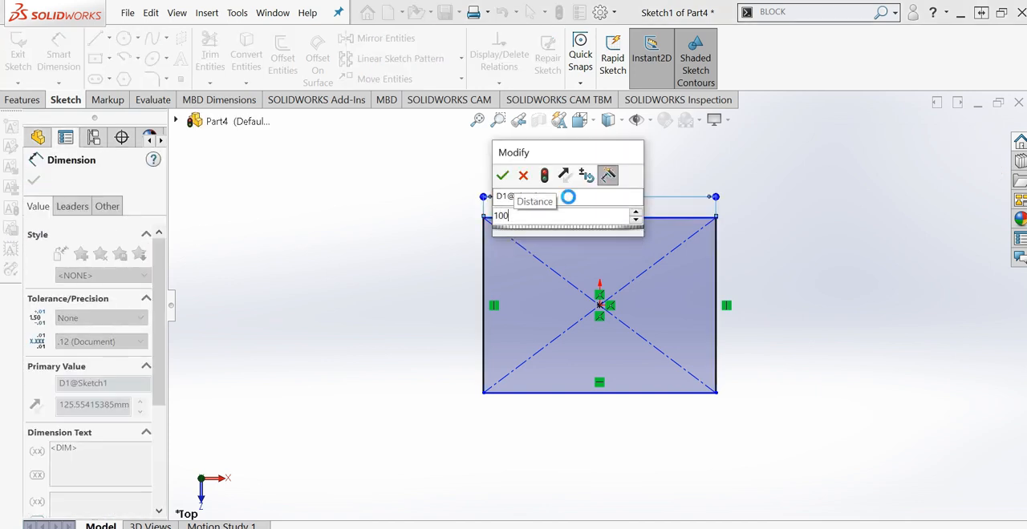
pyautogui.press('Return')
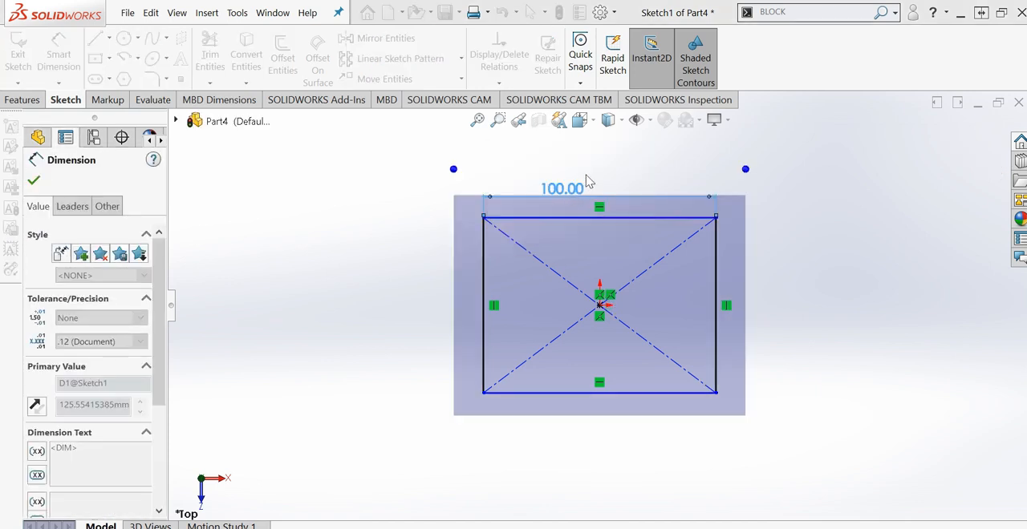
pyautogui.press('Escape')
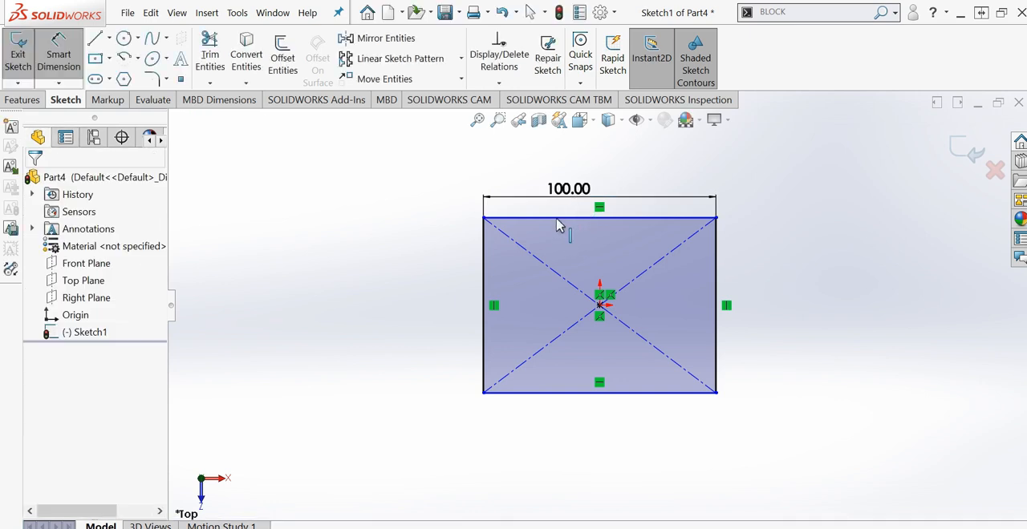
# - Add an Equal relation between the rectangle's upper horizontal edge and left vertical edge
pyautogui.click(559, 221)
pyautogui.keyDown('ctrl'); pyautogui.click(485, 261); pyautogui.keyUp('ctrl')
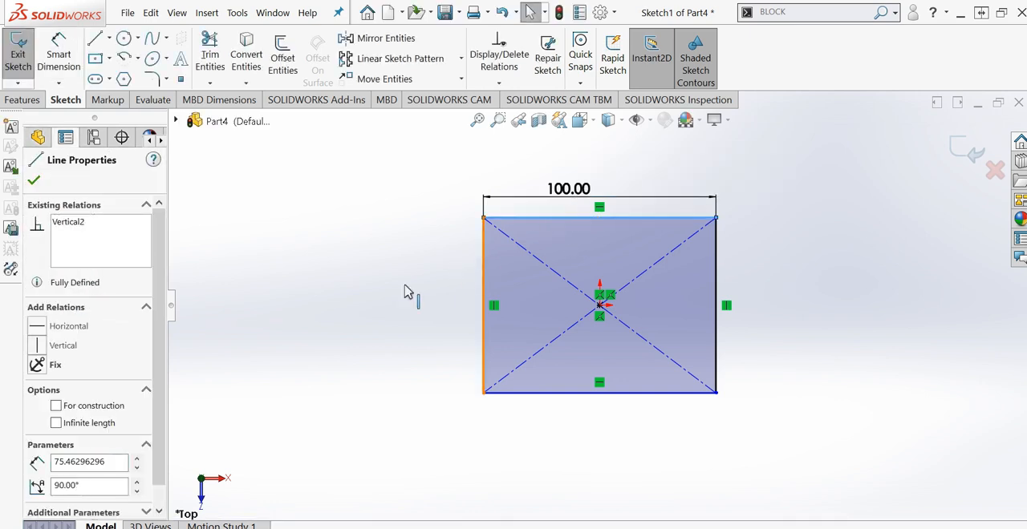
pyautogui.click(56, 487)
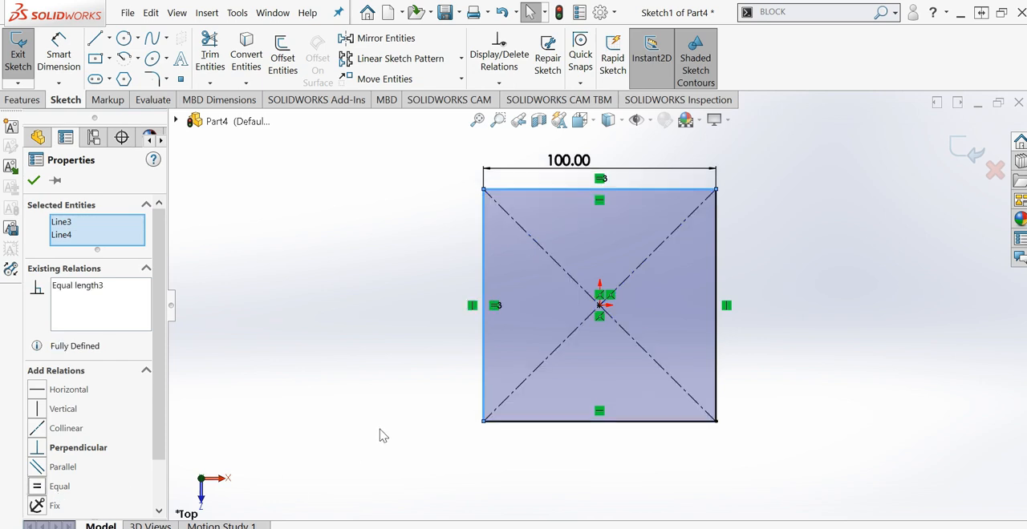
pyautogui.click(380, 433)
pyautogui.scroll(-2, 664, 257)
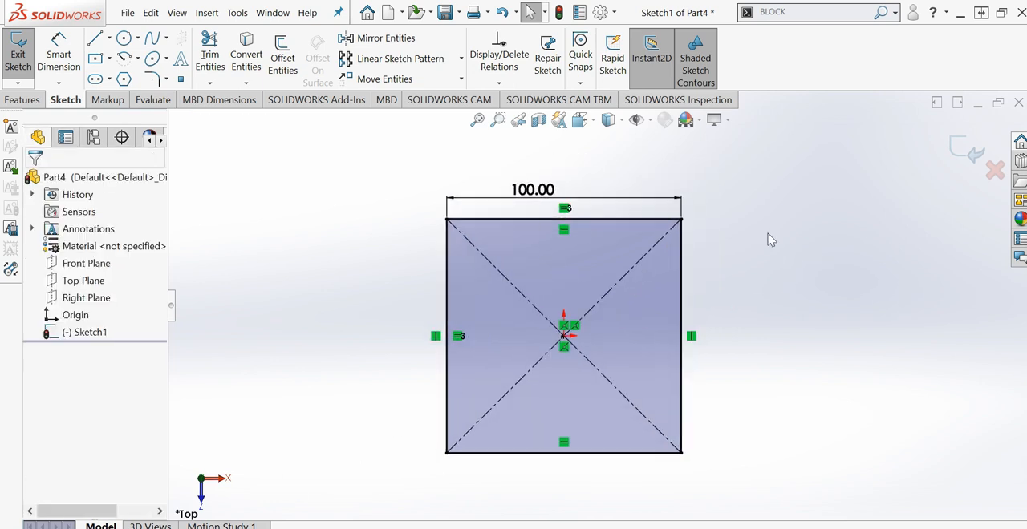
# - Extrude the square sketch as a 10 mm blind boss
pyautogui.click(22, 99)
pyautogui.click(25, 56)
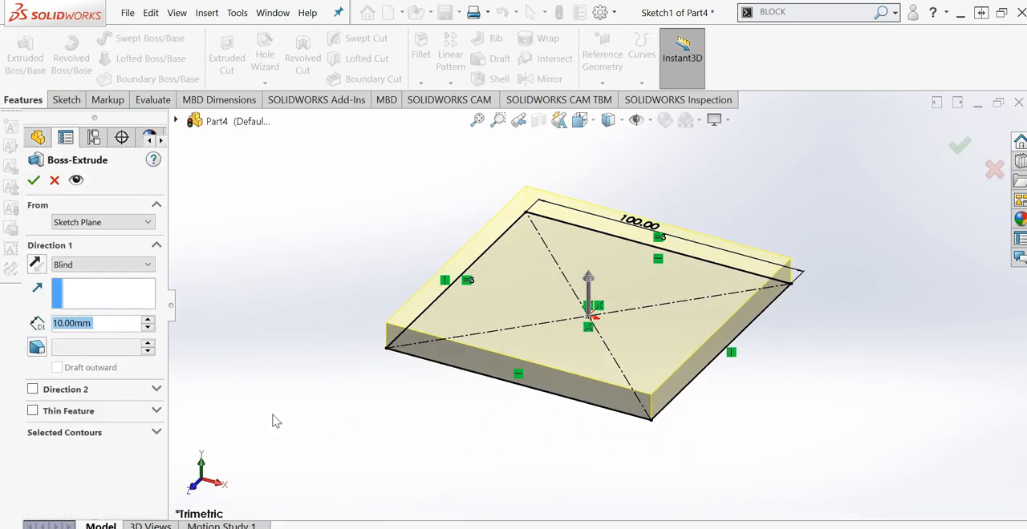
pyautogui.click(32, 182)
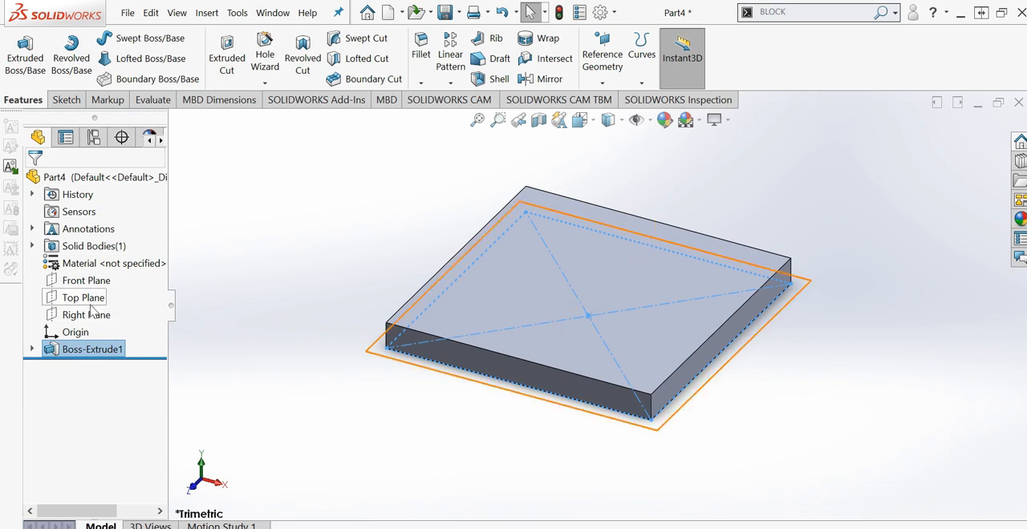
# - Sketch a circle about 14 mm in diameter on the plate's top face, near the lower-left corner
pyautogui.click(454, 312)
pyautogui.rightClick(458, 313)
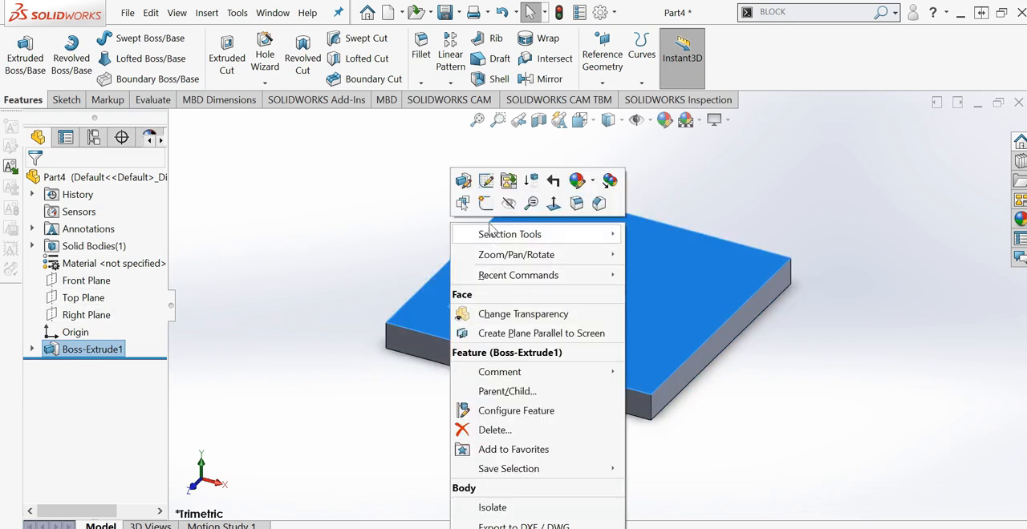
pyautogui.click(483, 200)
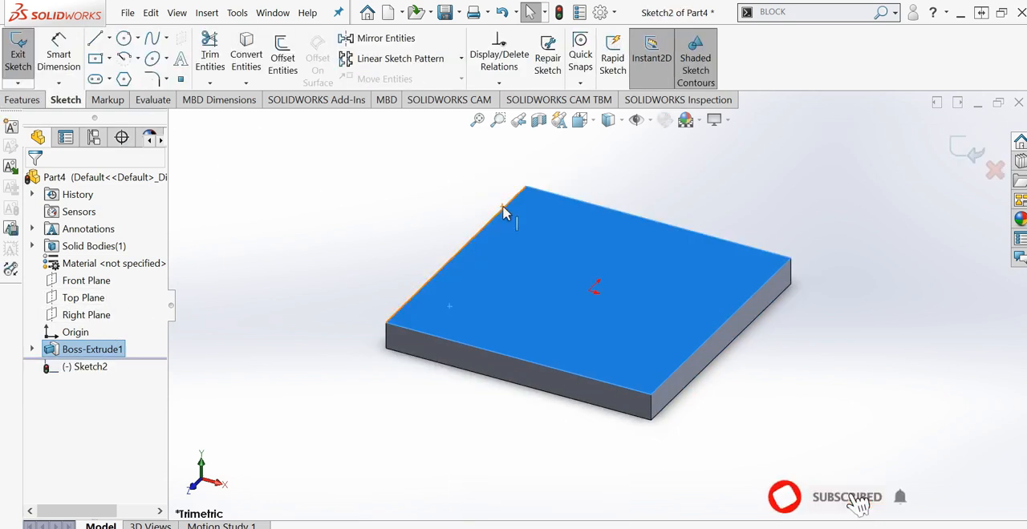
pyautogui.press('space')
pyautogui.click(507, 252)
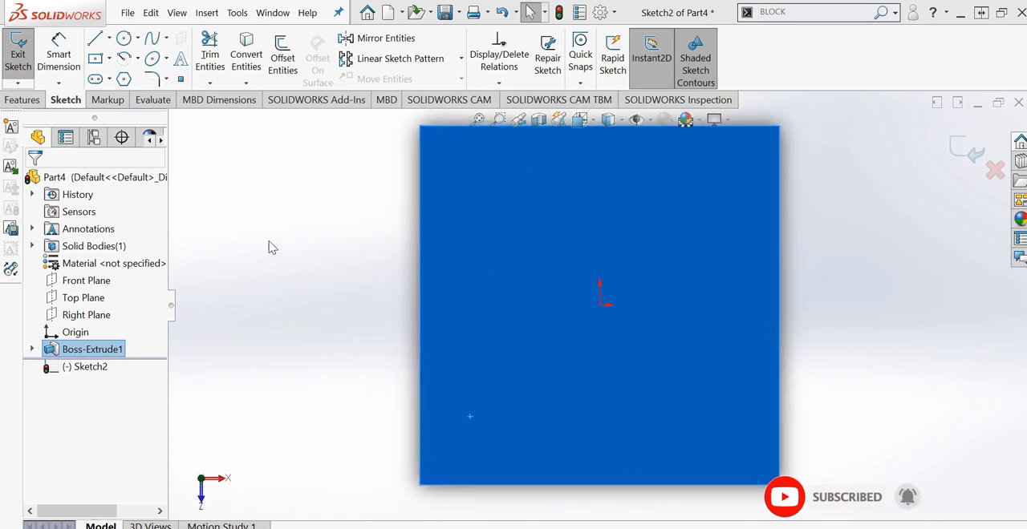
pyautogui.click(124, 38)
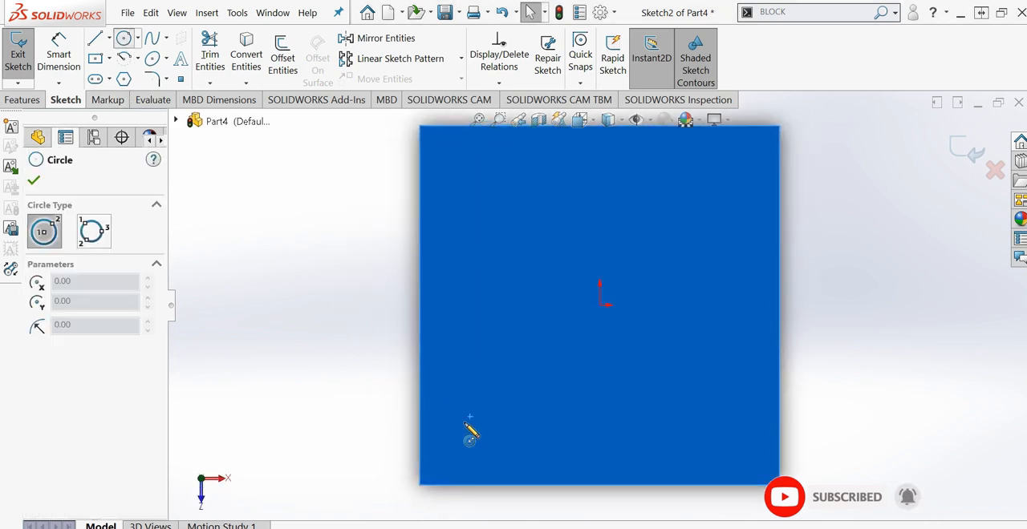
pyautogui.click(490, 421)
pyautogui.click(512, 407)
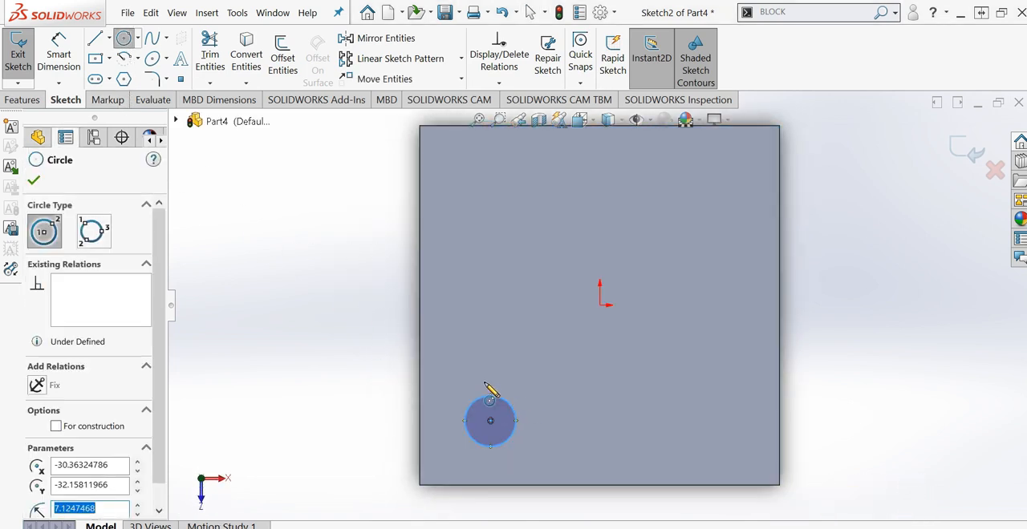
pyautogui.press('Escape')
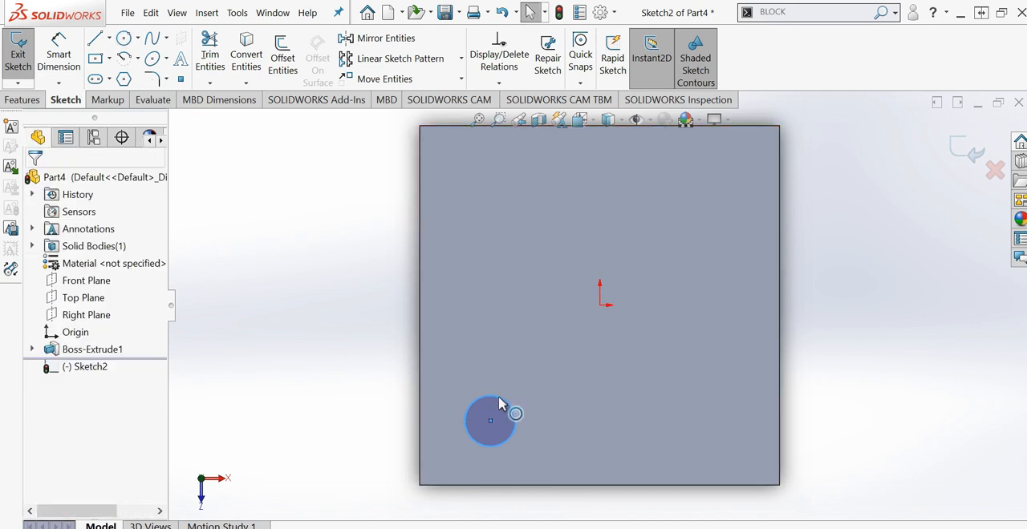
# - Fully define the circle sketch with baseline dimensions, using the plate's upper-left corner as horizontal datum and the lower-left corner as vertical datum
pyautogui.click(499, 403)
pyautogui.rightClick(498, 402)
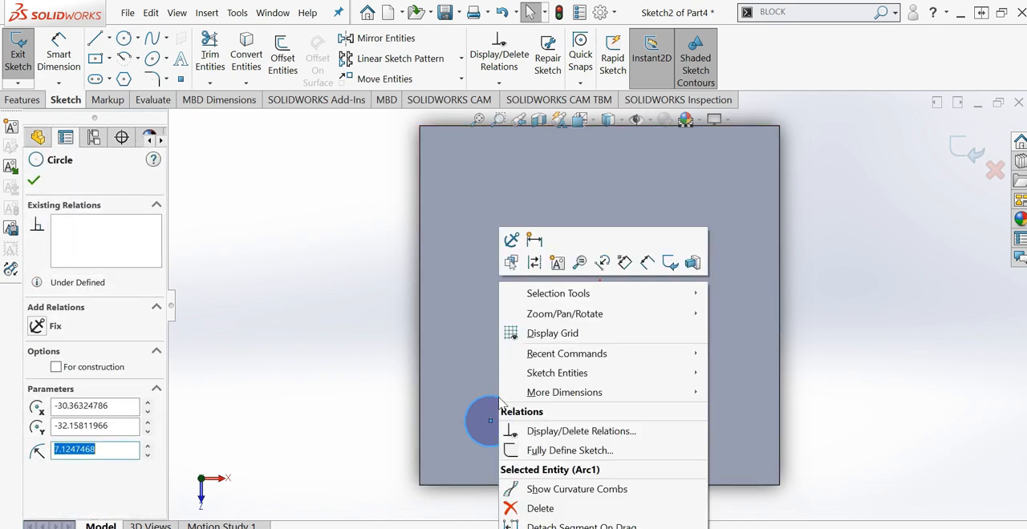
pyautogui.click(563, 449)
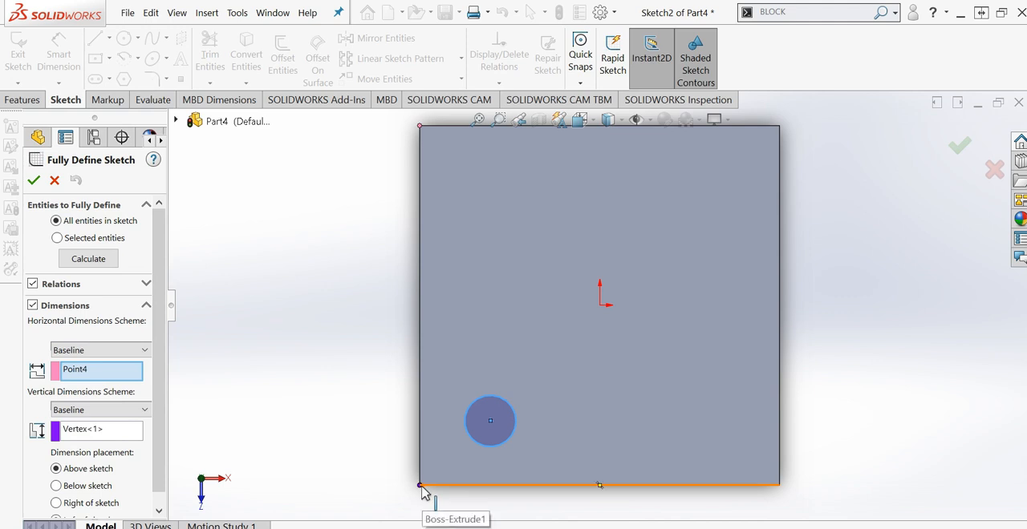
pyautogui.moveTo(446, 426); pyautogui.dragTo(453, 375, button='middle')
pyautogui.scroll(-2, 423, 478)
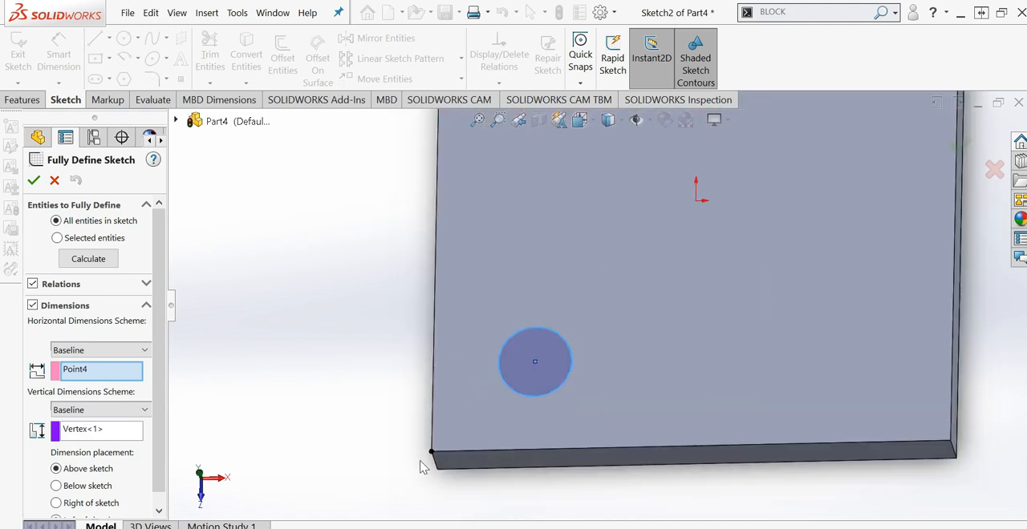
pyautogui.click(101, 434)
pyautogui.scroll(2, 539, 415)
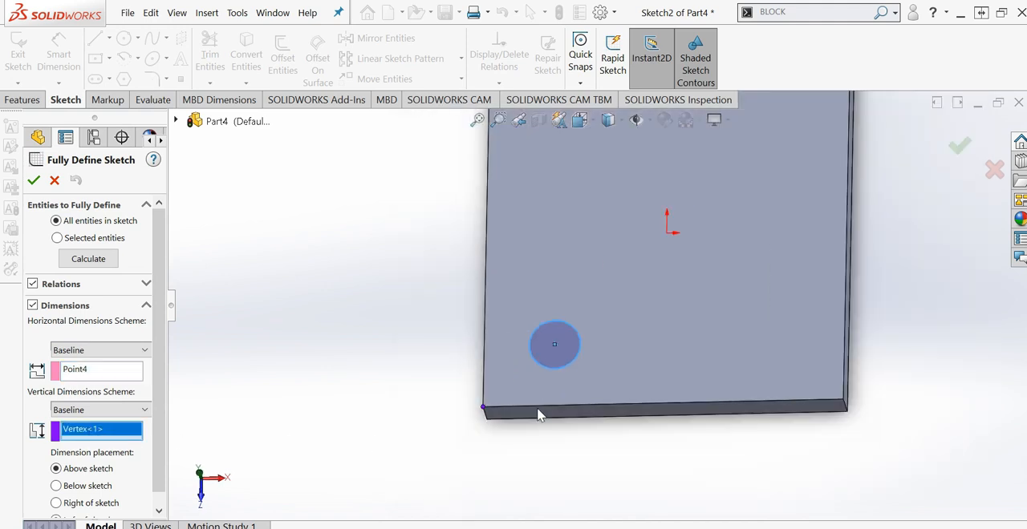
pyautogui.scroll(3, 559, 313)
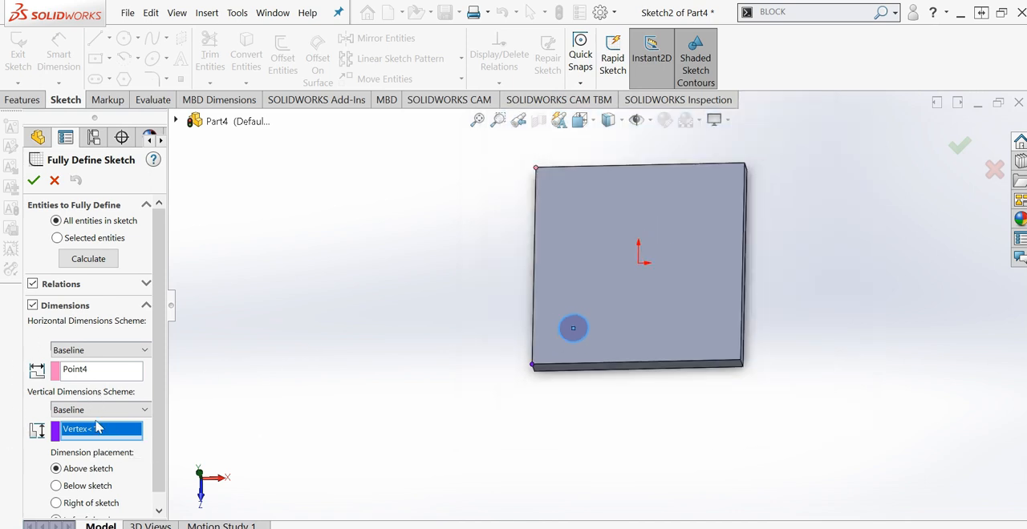
pyautogui.click(95, 373)
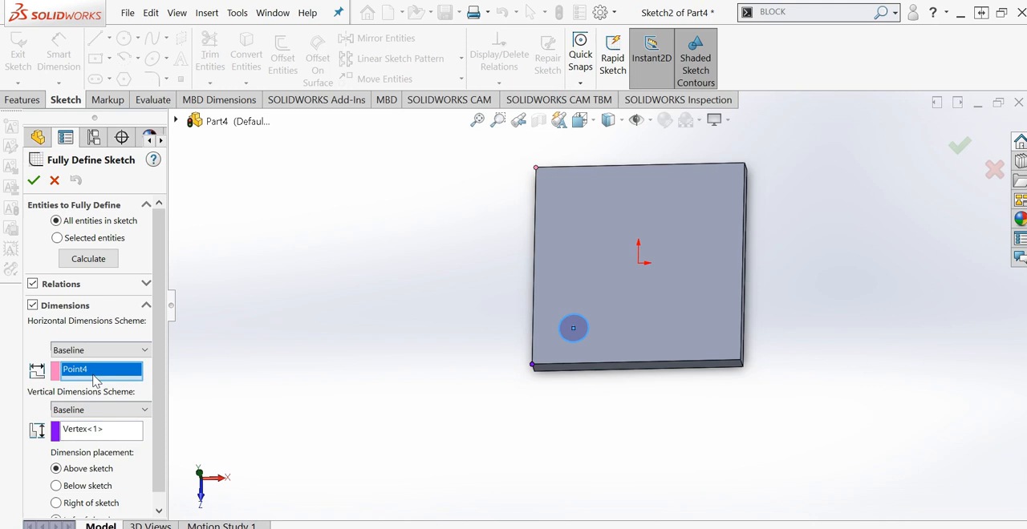
pyautogui.click(89, 264)
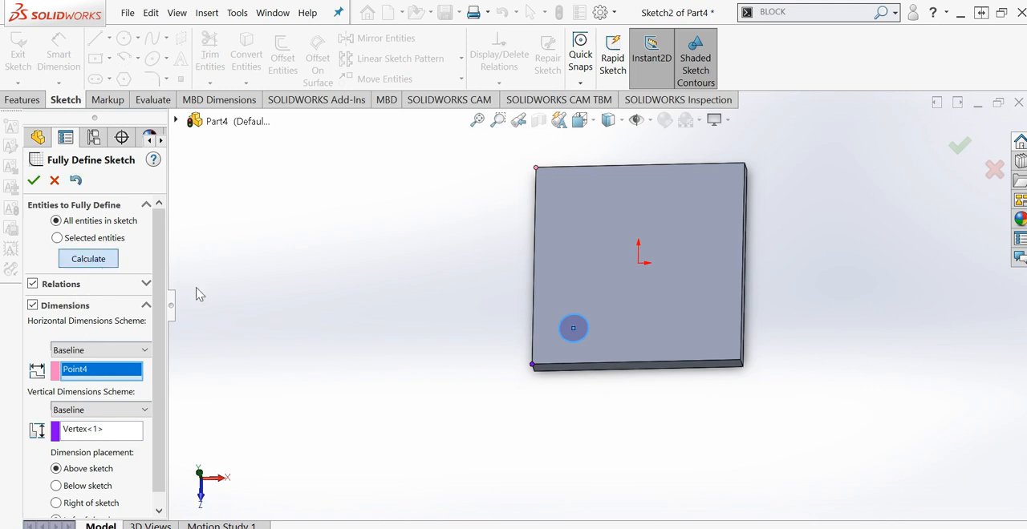
pyautogui.click(33, 180)
# - Set the horizontal distance from the plate's left edge to the circle's center to 20 mm
pyautogui.moveTo(600, 366); pyautogui.dragTo(583, 345, button='middle')
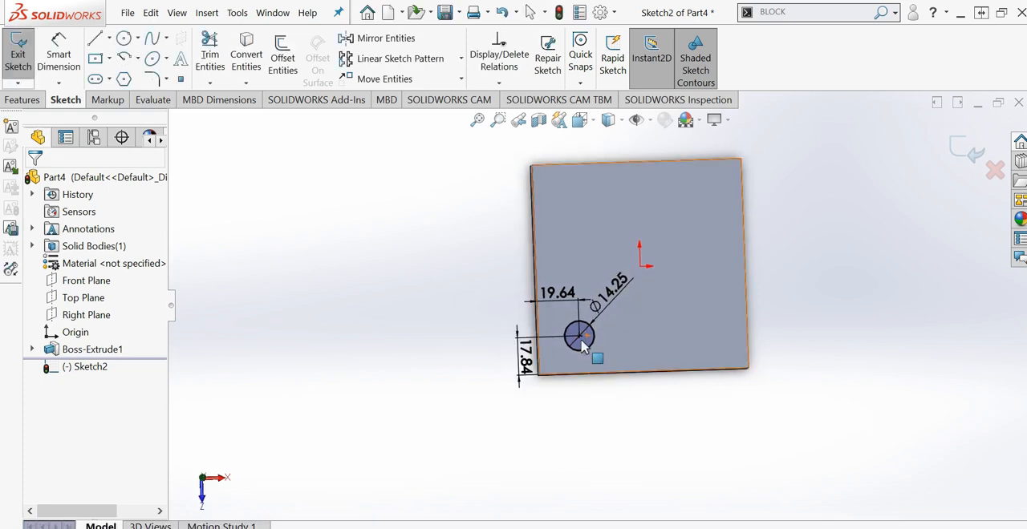
pyautogui.scroll(-3, 583, 345)
pyautogui.doubleClick(533, 255)
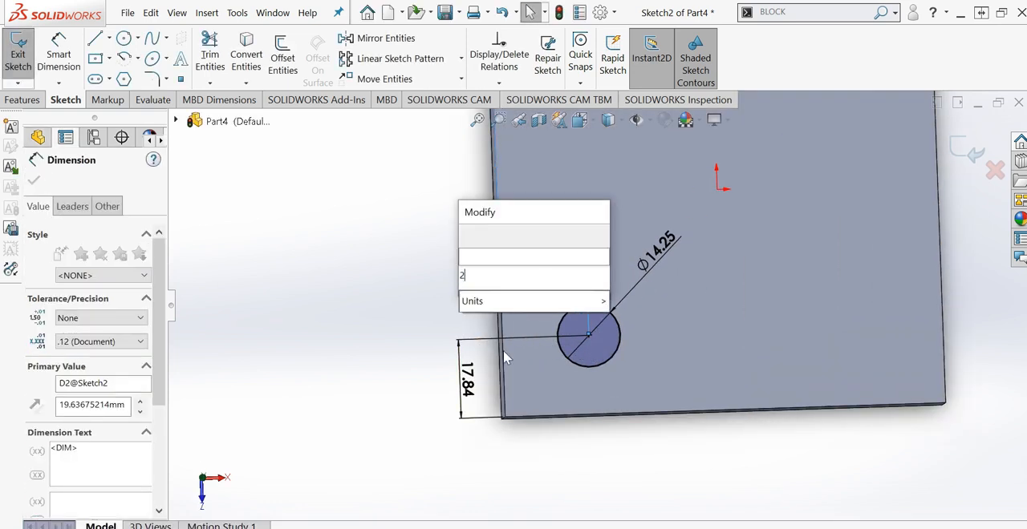
pyautogui.write('20')
pyautogui.click(470, 235)
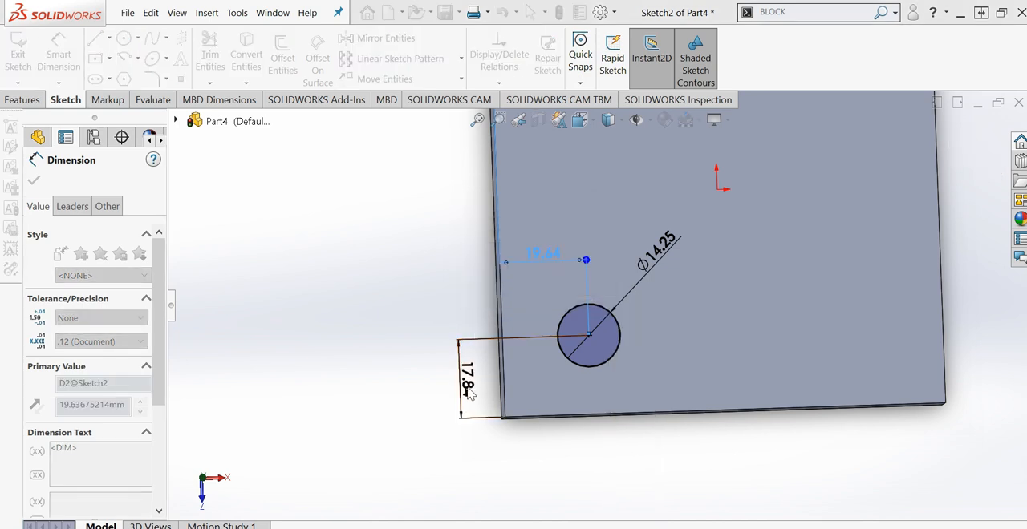
# - Link the circle center's vertical distance to its 20 mm horizontal distance with an equation
pyautogui.doubleClick(470, 380)
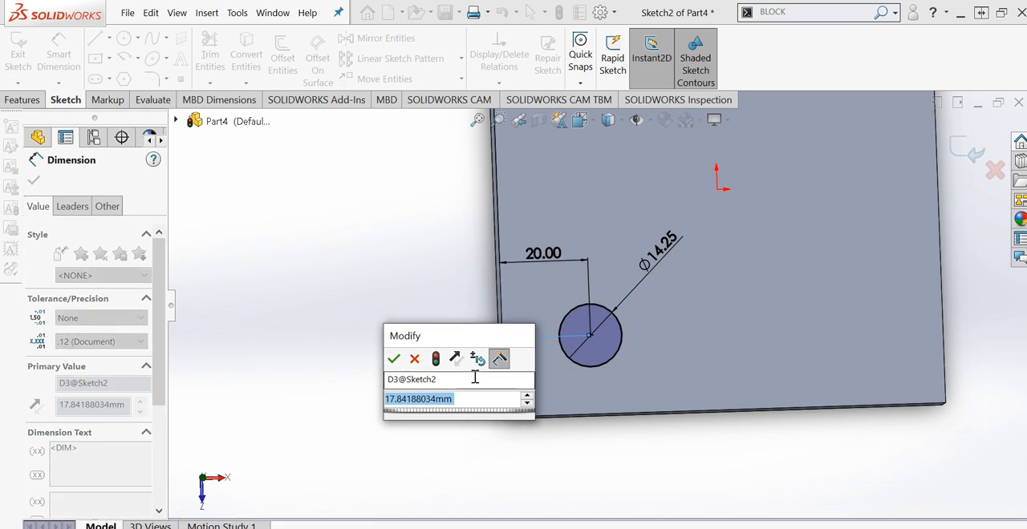
pyautogui.write('=')
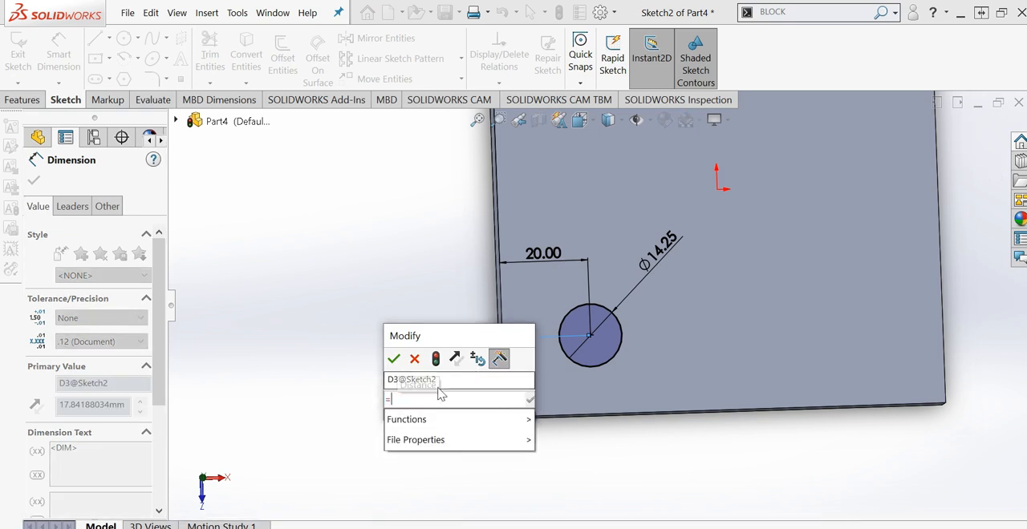
pyautogui.click(542, 254)
pyautogui.press('Return')
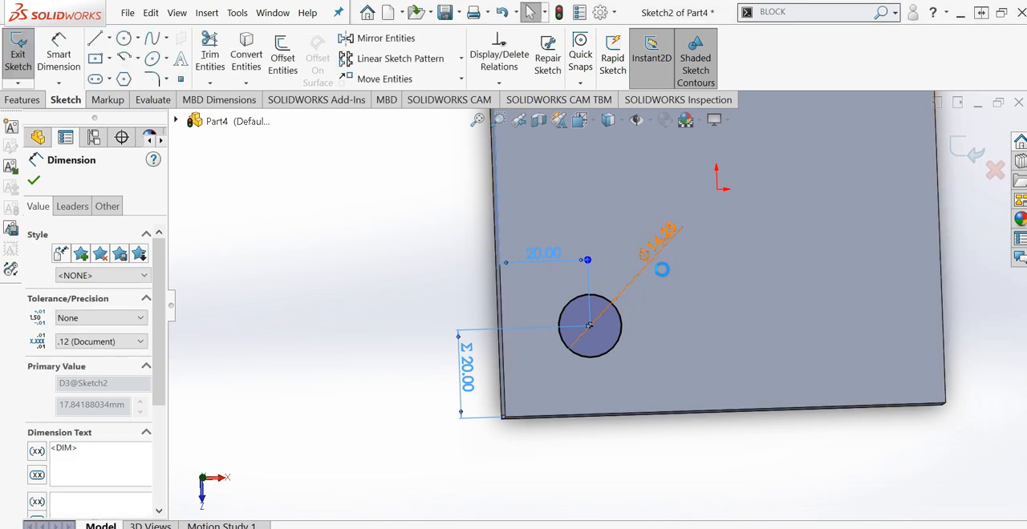
# - Set the circle's diameter equal to its vertical distance dimension with the equation ="D3@Sketch2"
pyautogui.write('=')
pyautogui.click(471, 374)
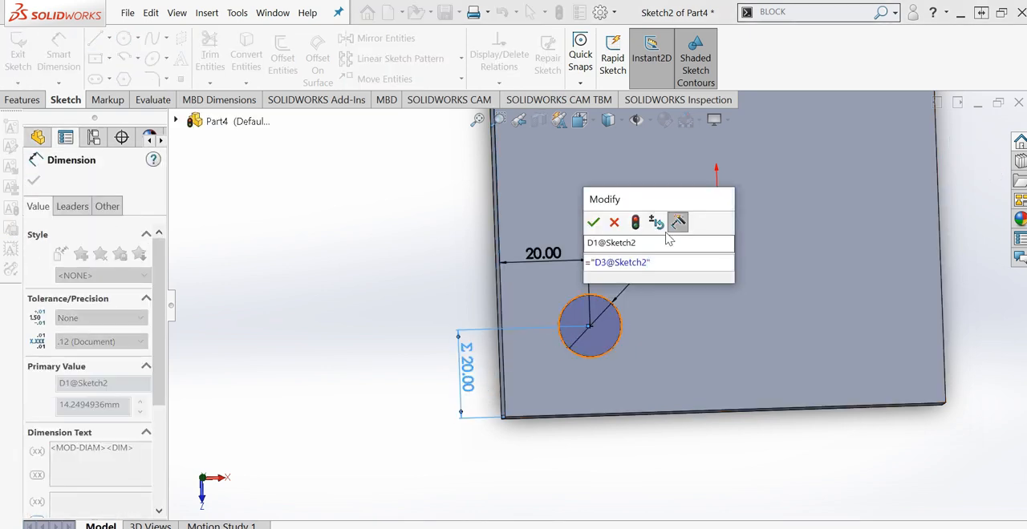
pyautogui.press('Return')
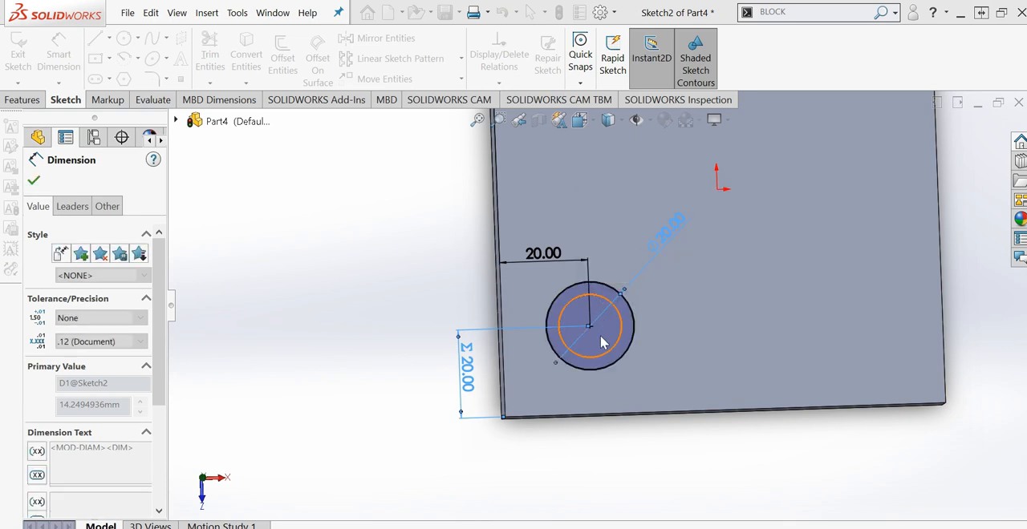
# - Cut-extrude the circle sketch through the plate with the Through All end condition
pyautogui.click(646, 490)
pyautogui.scroll(2, 583, 353)
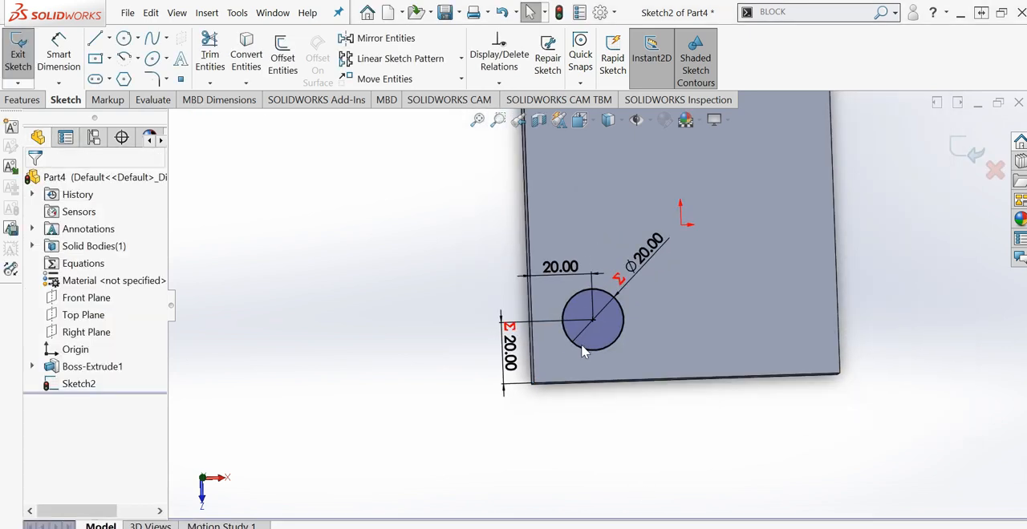
pyautogui.scroll(-3, 619, 265)
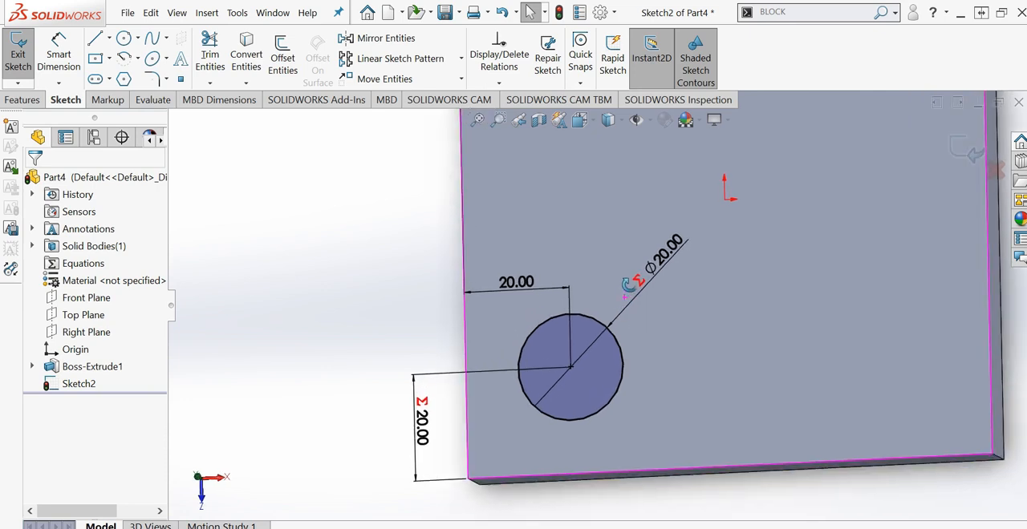
pyautogui.scroll(2, 642, 293)
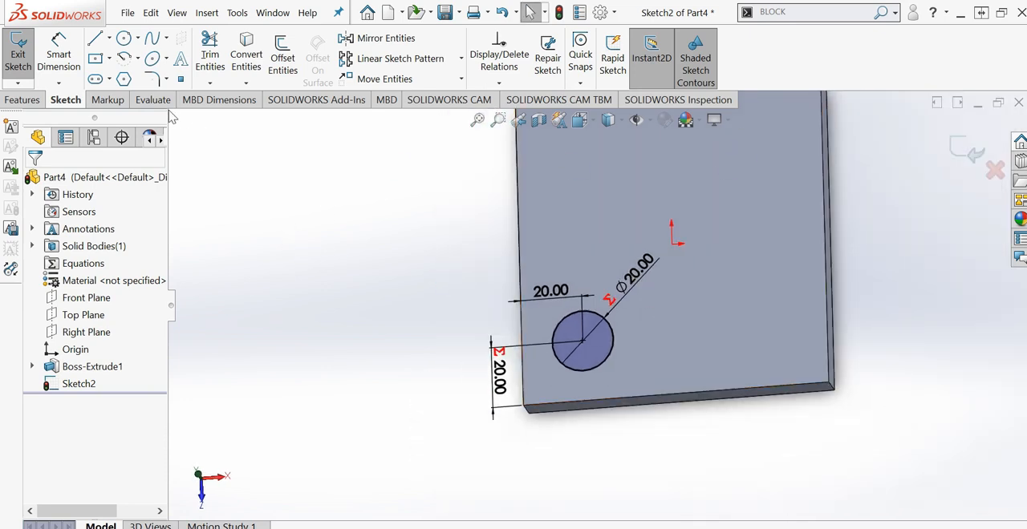
pyautogui.click(22, 99)
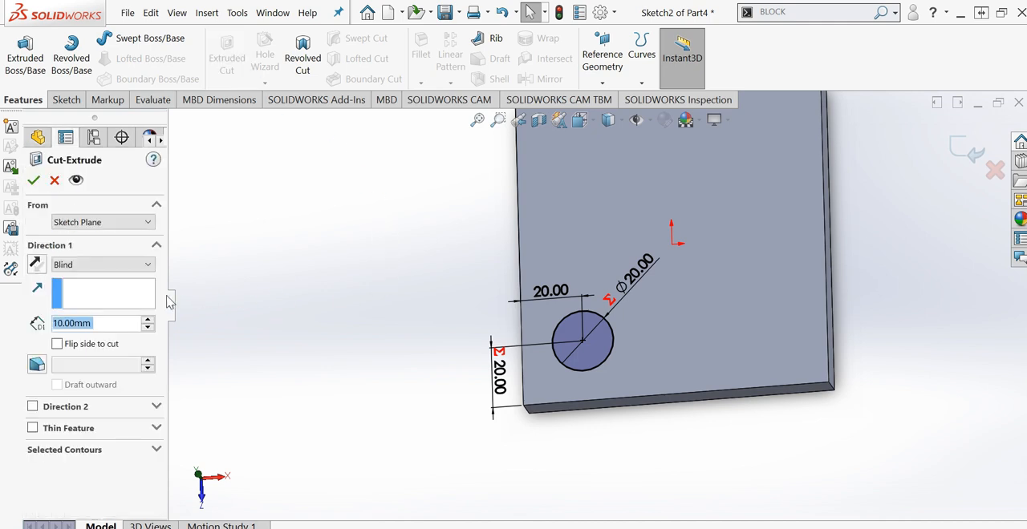
pyautogui.click(92, 266)
pyautogui.click(88, 290)
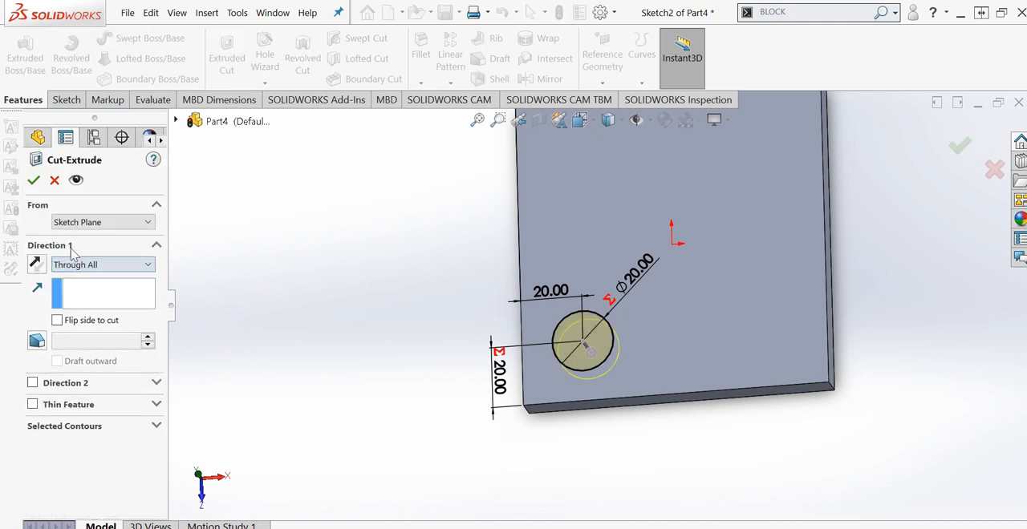
pyautogui.press('Return')
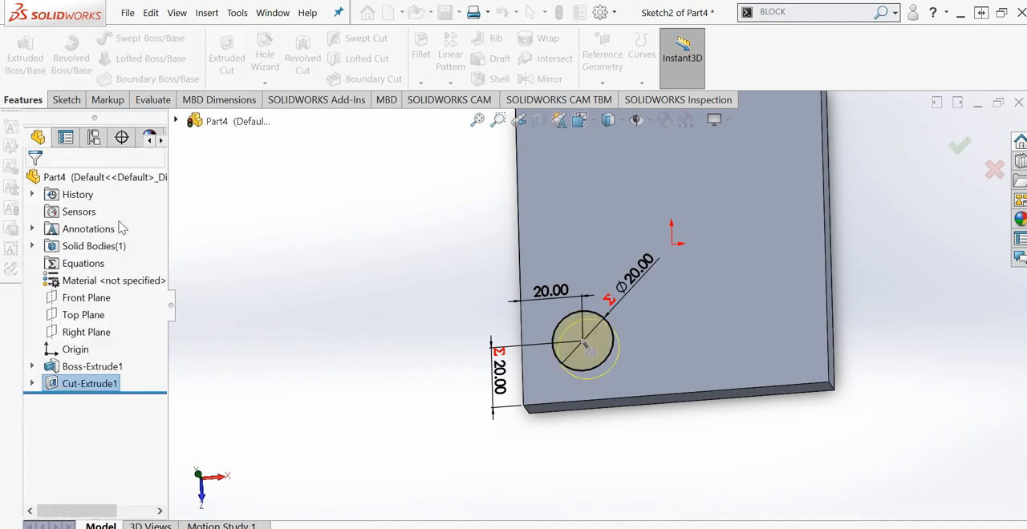
pyautogui.scroll(3, 659, 385)
pyautogui.scroll(-5, 611, 340)
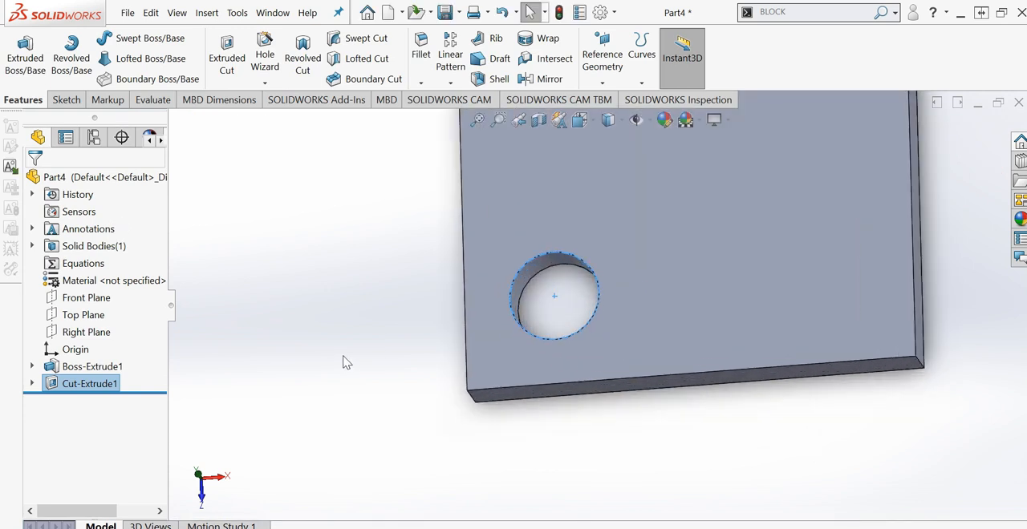
pyautogui.click(345, 358)
# - Rename the cut feature as "20 DIA HOLE"
pyautogui.scroll(3, 526, 321)
pyautogui.scroll(-2, 541, 314)
pyautogui.scroll(3, 593, 292)
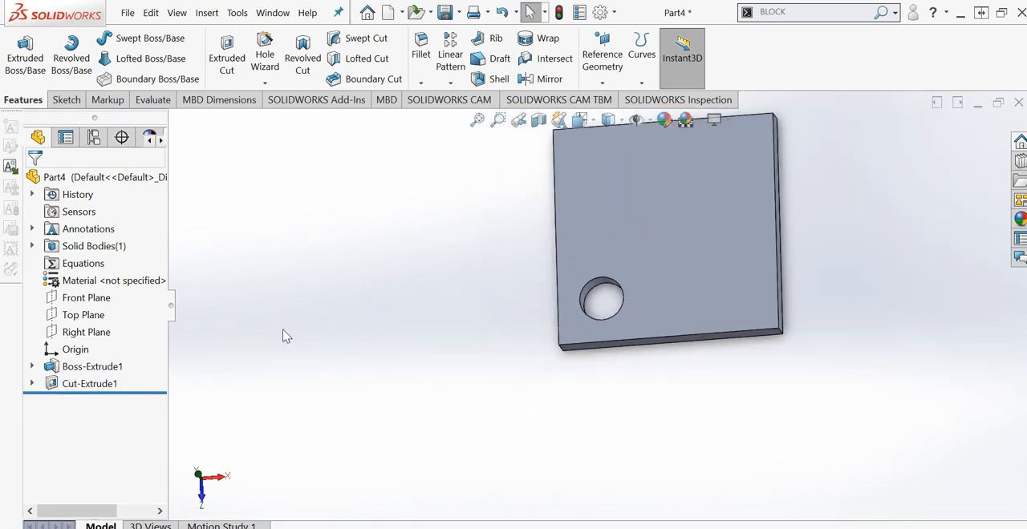
pyautogui.click(88, 388)
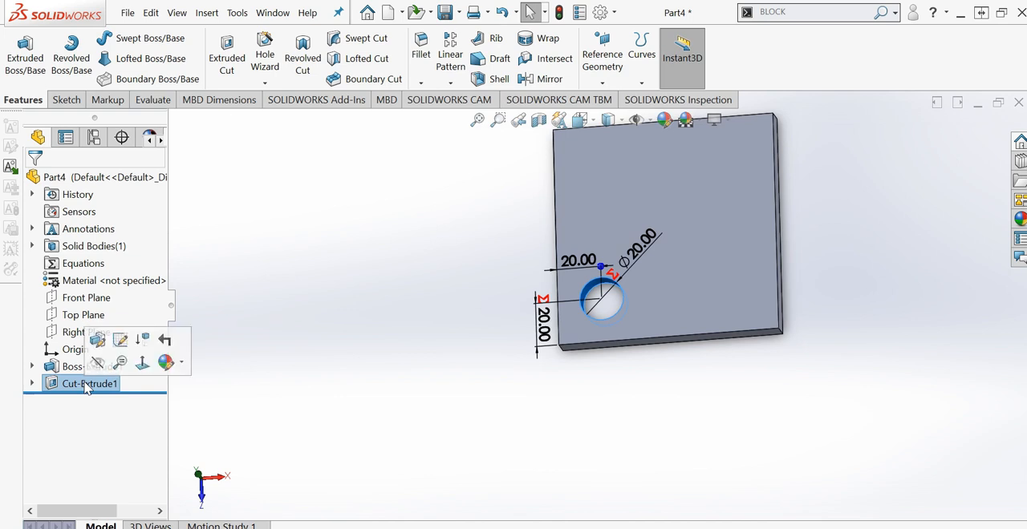
pyautogui.click(120, 388)
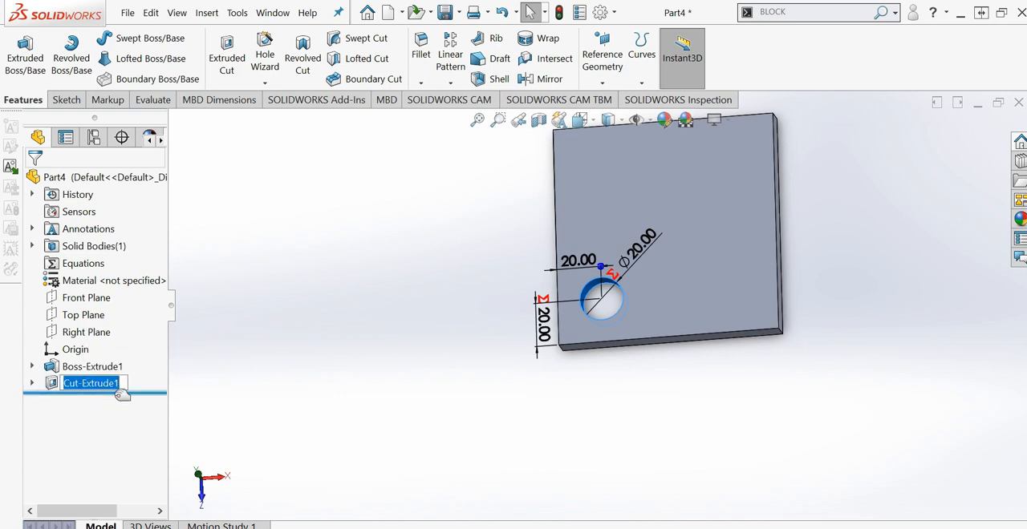
pyautogui.write('20 DIA  H')
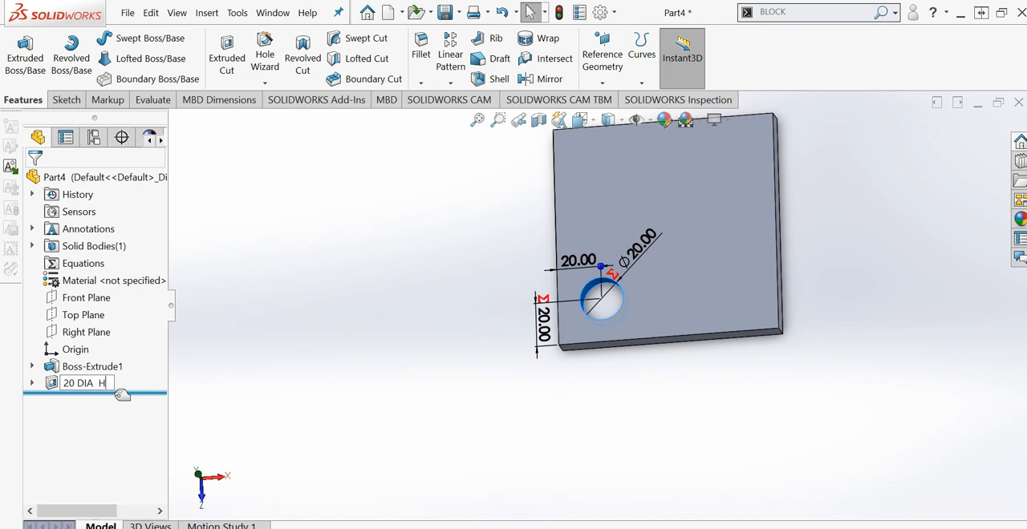
pyautogui.write('OLE')
pyautogui.press('Return')
# - Rename the plate's boss extrusion as "BASE"
pyautogui.click(112, 367)
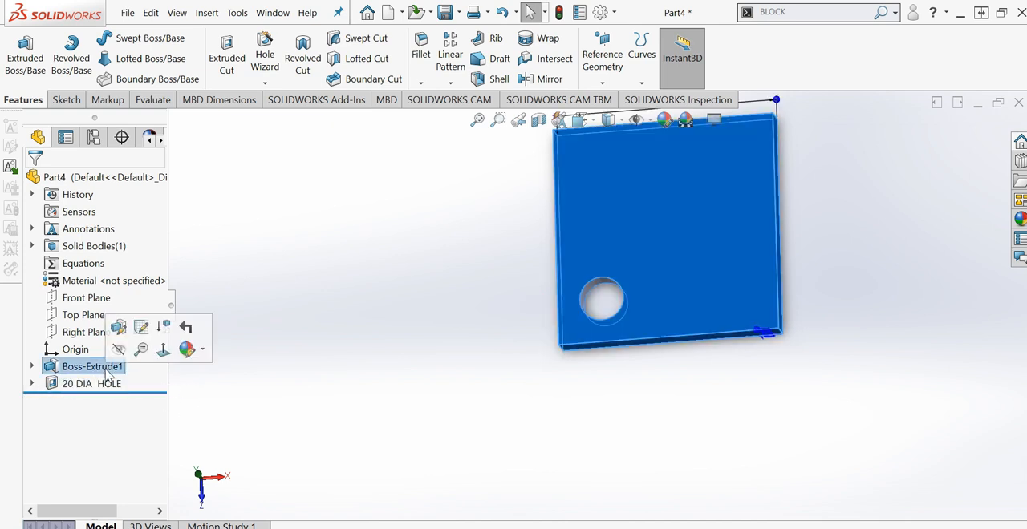
pyautogui.click(106, 367)
pyautogui.write('BASE')
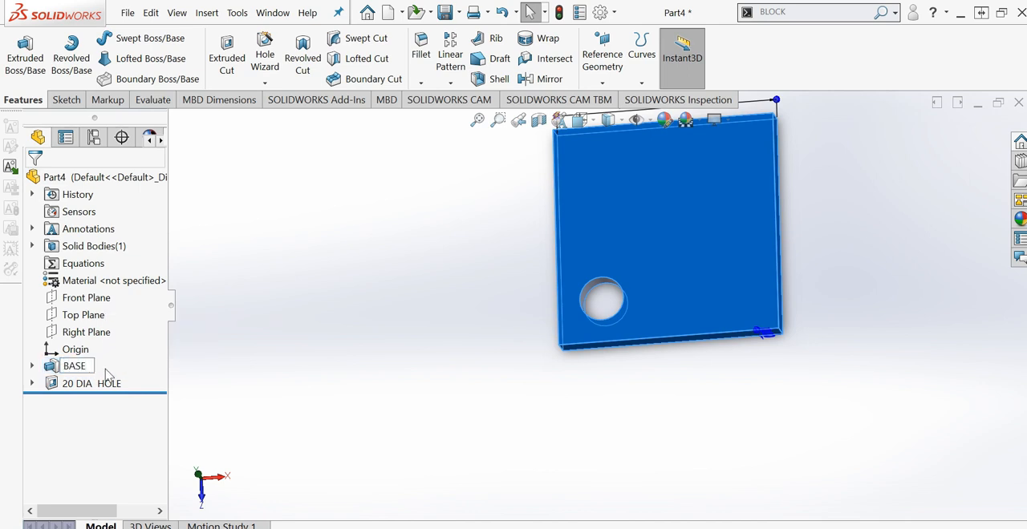
pyautogui.click(434, 492)
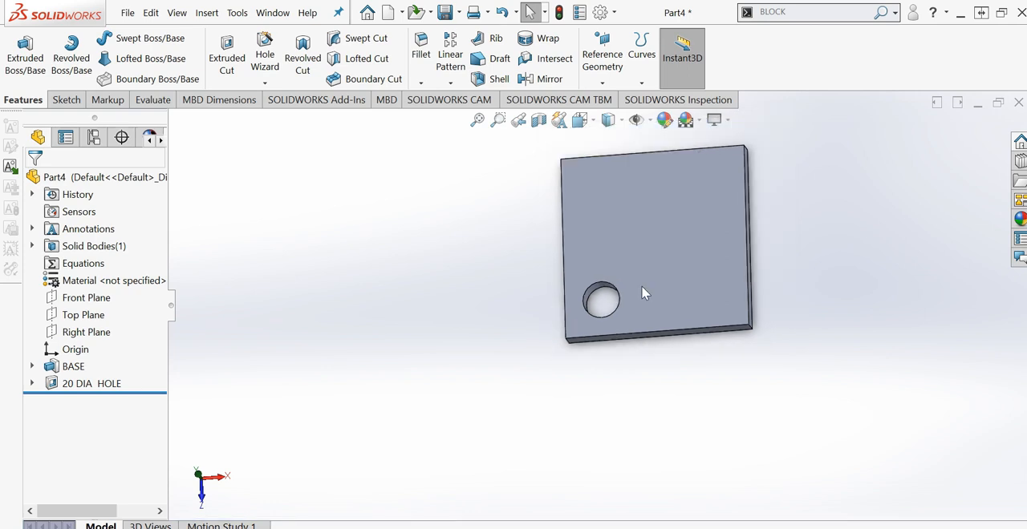
# - Start a sketch on the plate's top face and draw a circle about 24 mm in diameter near the upper-right corner
pyautogui.rightClick(676, 251)
pyautogui.click(710, 202)
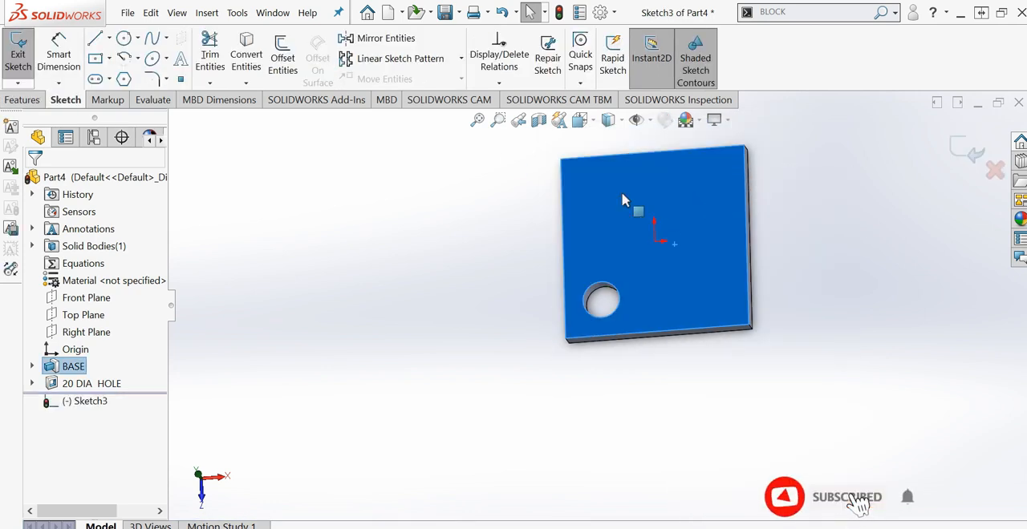
pyautogui.click(124, 38)
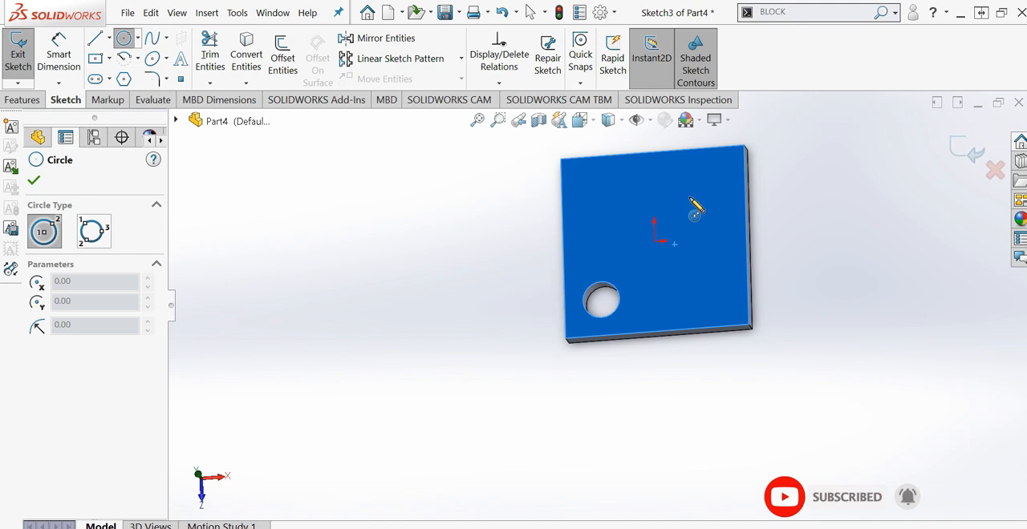
pyautogui.click(692, 187)
pyautogui.click(700, 198)
pyautogui.press('Escape')
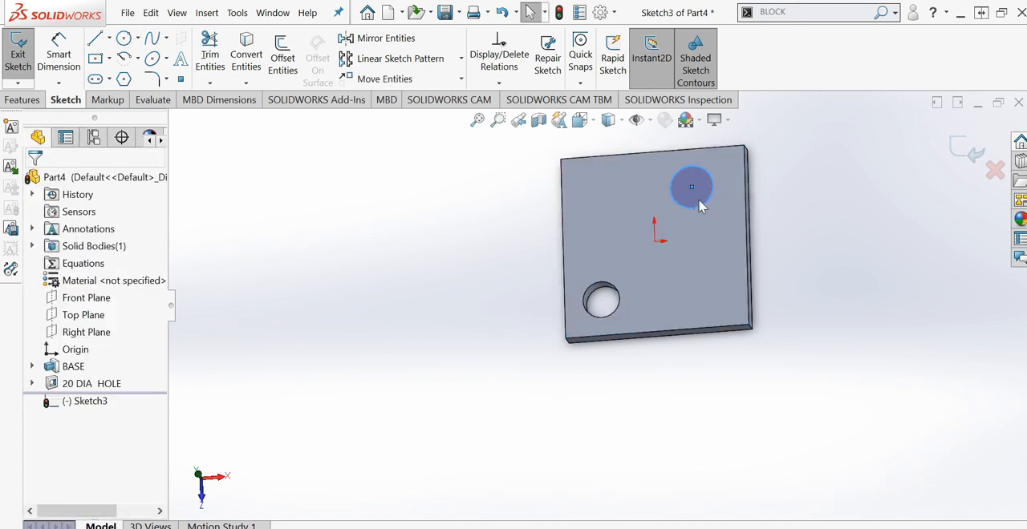
# - Fully define the new circle sketch with baseline dimensions, using the plate's upper-right corner as horizontal datum and the lower-right corner as vertical datum
pyautogui.press('space')
pyautogui.click(872, 303)
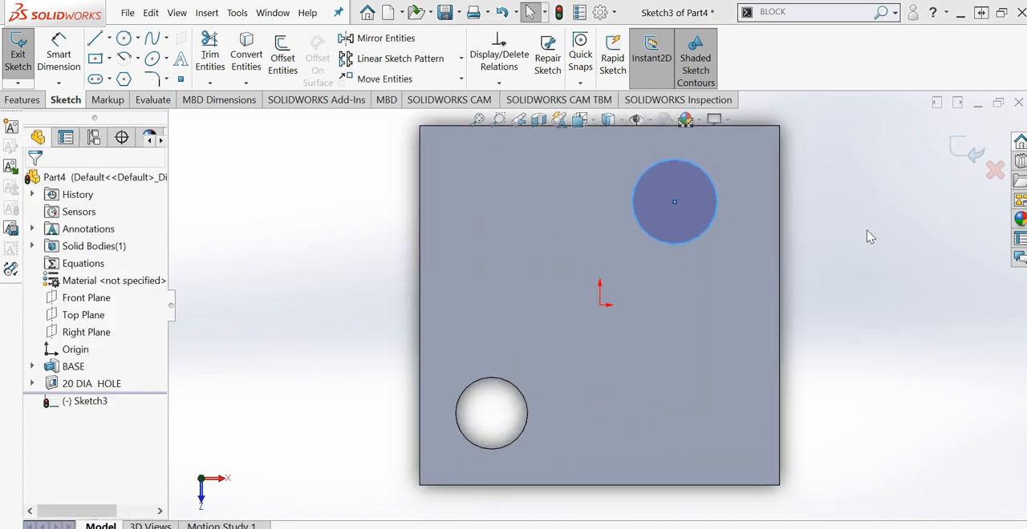
pyautogui.click(710, 184)
pyautogui.rightClick(711, 180)
pyautogui.click(766, 353)
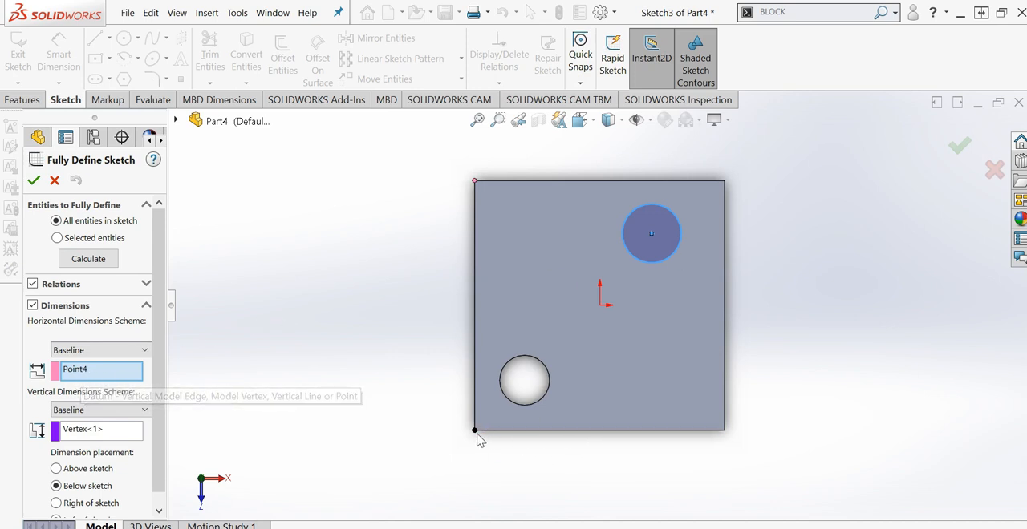
pyautogui.click(83, 372)
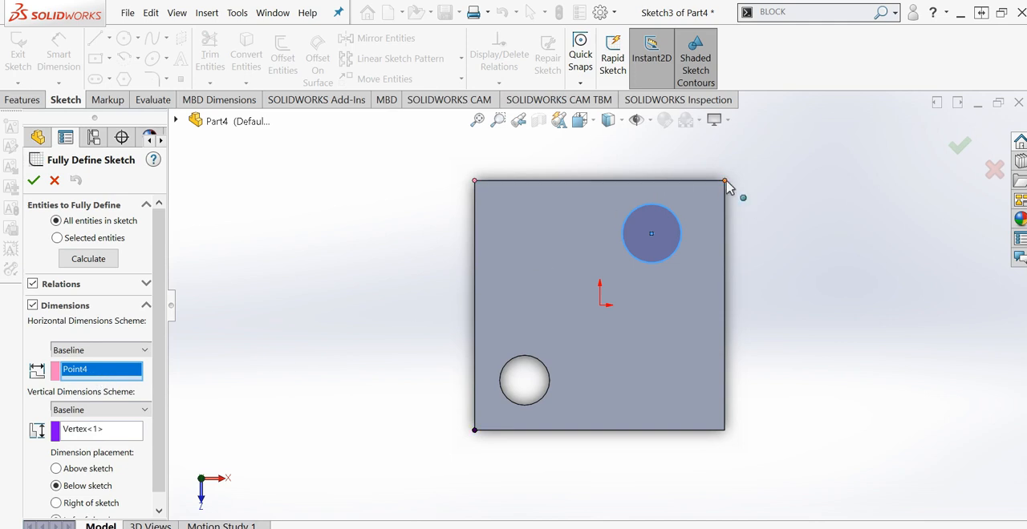
pyautogui.click(84, 433)
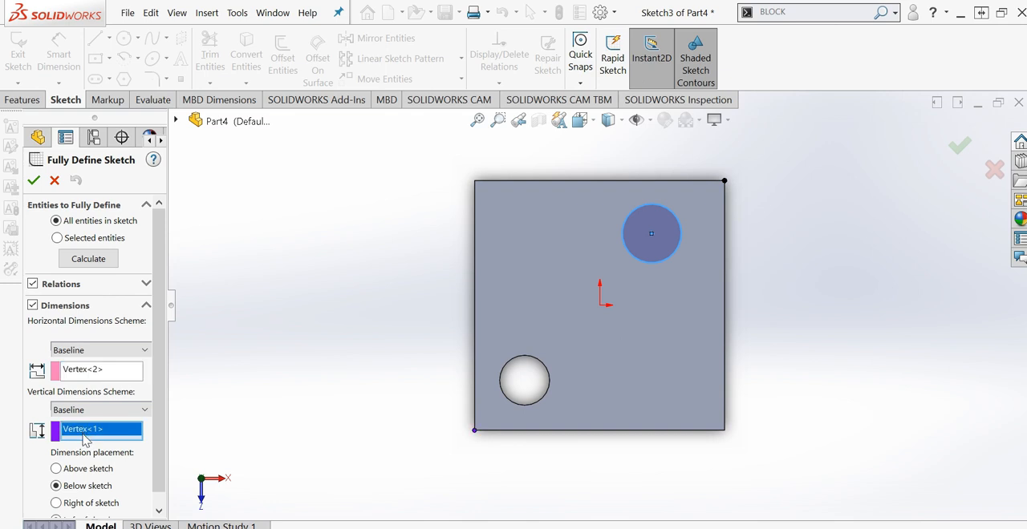
pyautogui.click(725, 432)
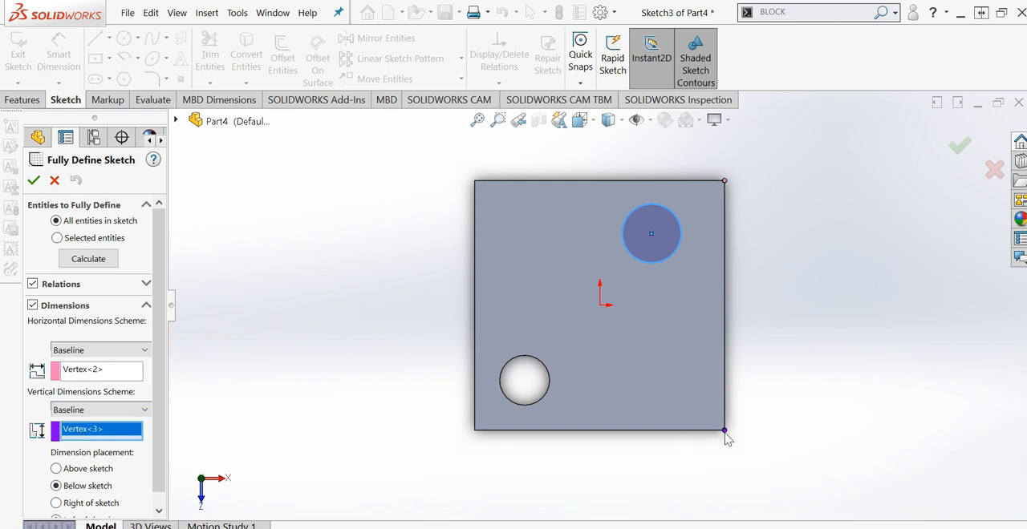
pyautogui.click(80, 260)
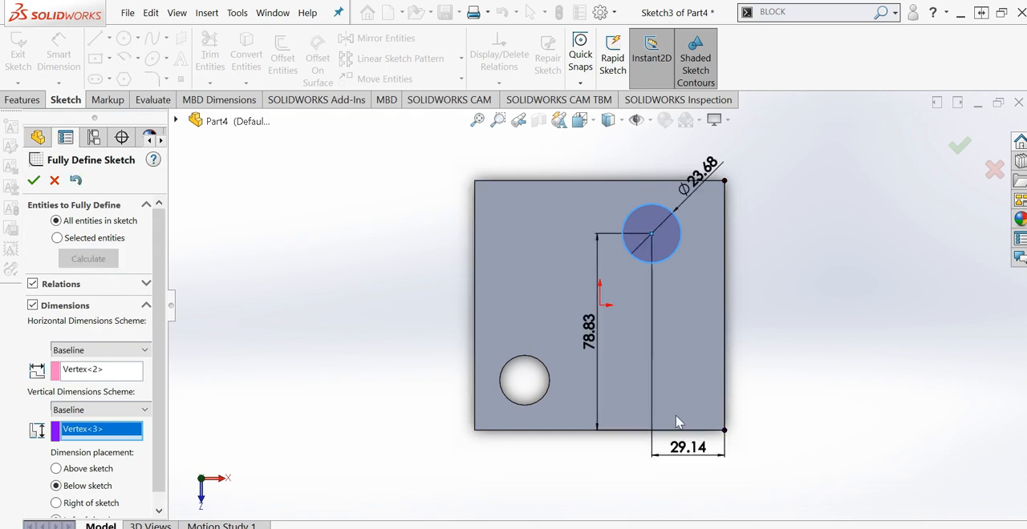
pyautogui.click(33, 179)
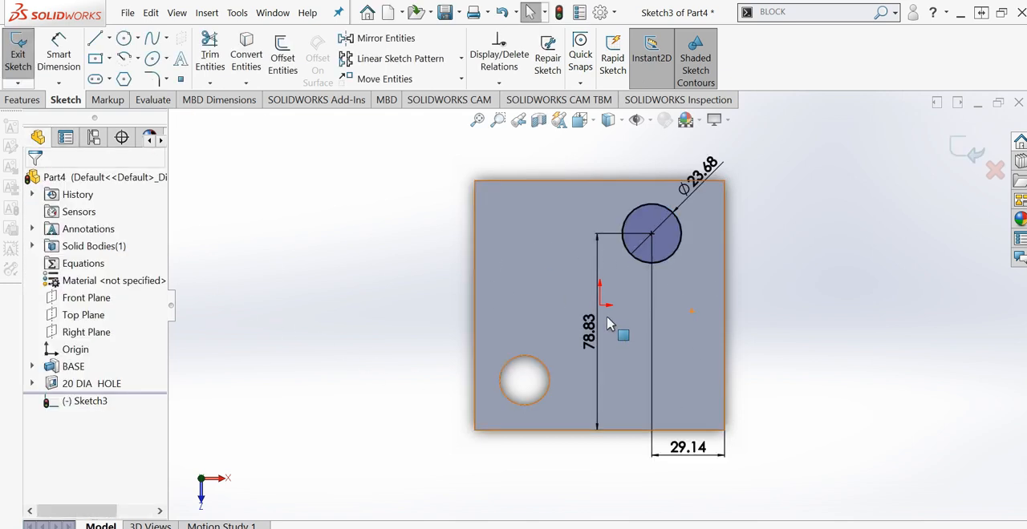
# - Move the circle's vertical dimension outside the plate's right edge and set it to 80 mm
pyautogui.moveTo(592, 329)
pyautogui.mouseDown()
pyautogui.moveTo(791, 337)
pyautogui.moveTo(782, 331)
pyautogui.mouseUp()
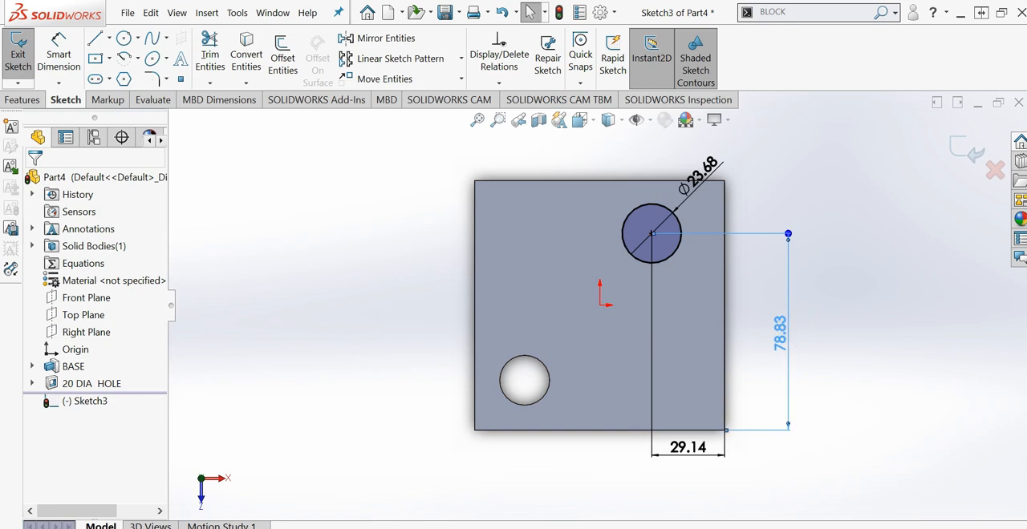
pyautogui.doubleClick(777, 326)
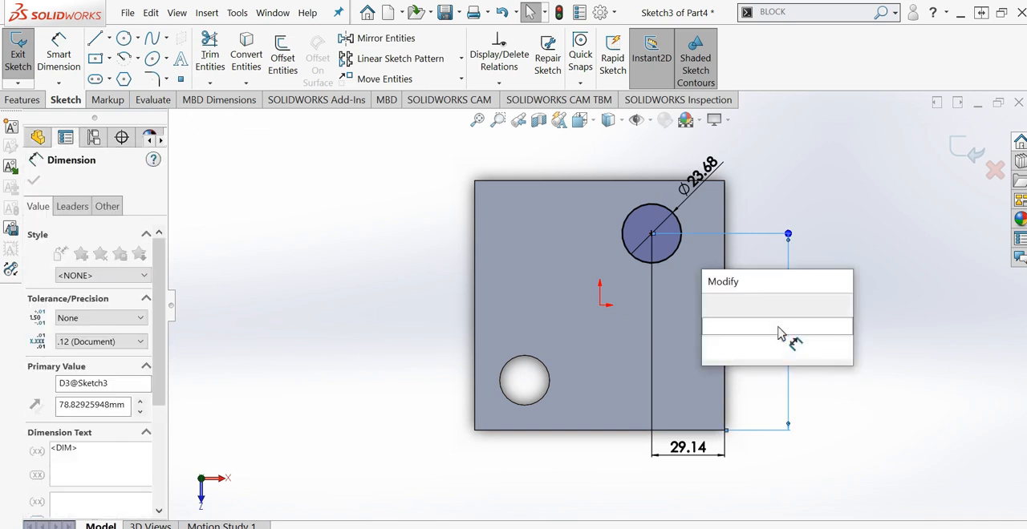
pyautogui.write('80')
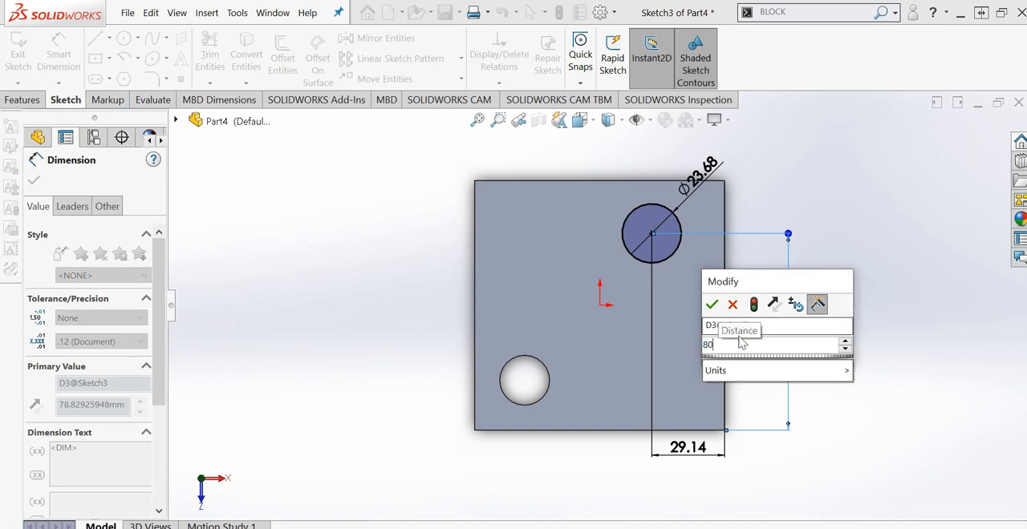
pyautogui.click(712, 306)
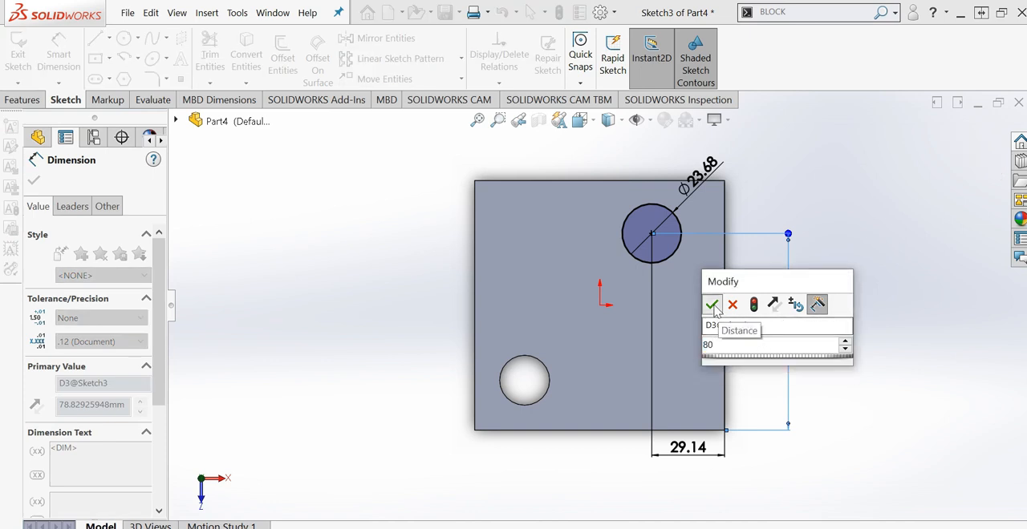
# - Set the horizontal distance from the circle's center to the plate's right edge to 20 mm
pyautogui.click(688, 452)
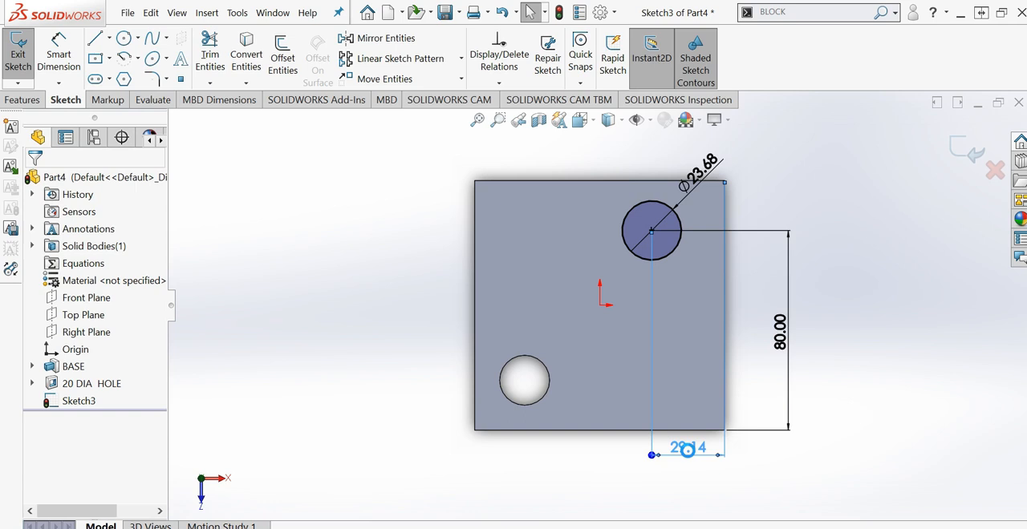
pyautogui.doubleClick(688, 451)
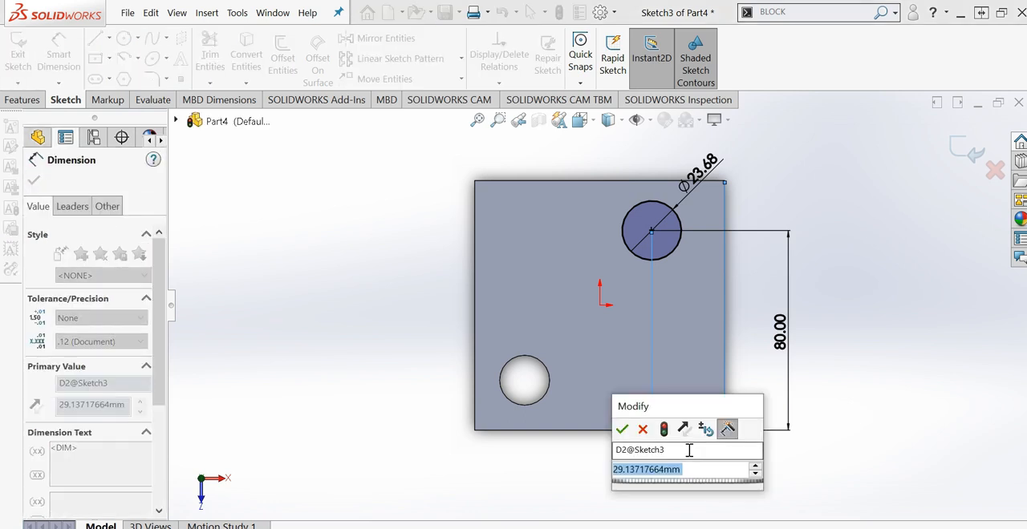
pyautogui.write('20')
pyautogui.click(620, 428)
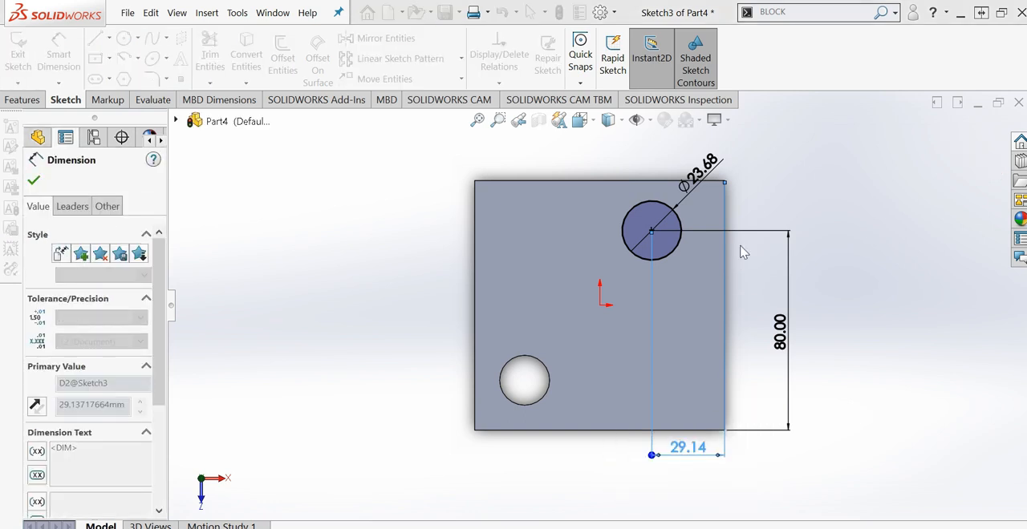
# - Link the new circle's diameter to the existing through hole's diameter with an equation referencing D1@Sketch2
pyautogui.click(739, 167)
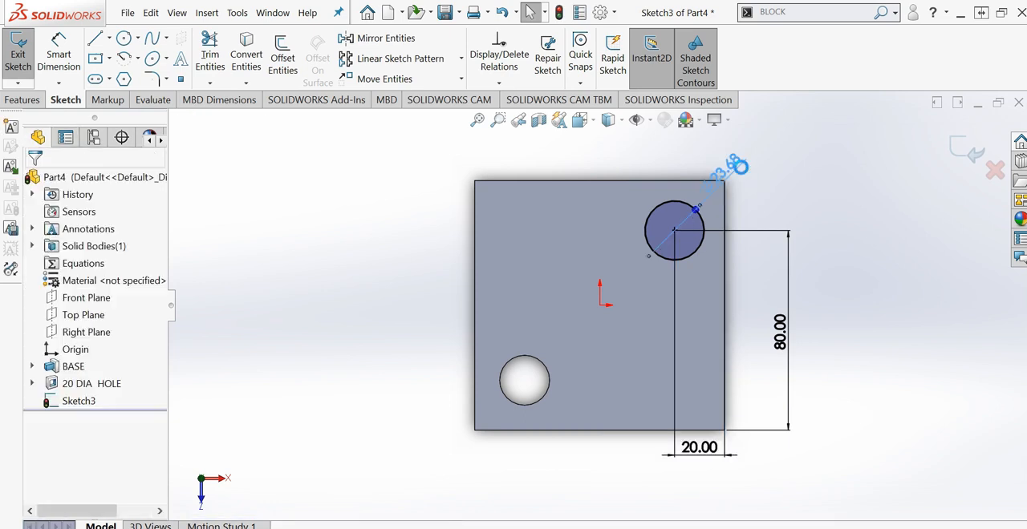
pyautogui.click(738, 166)
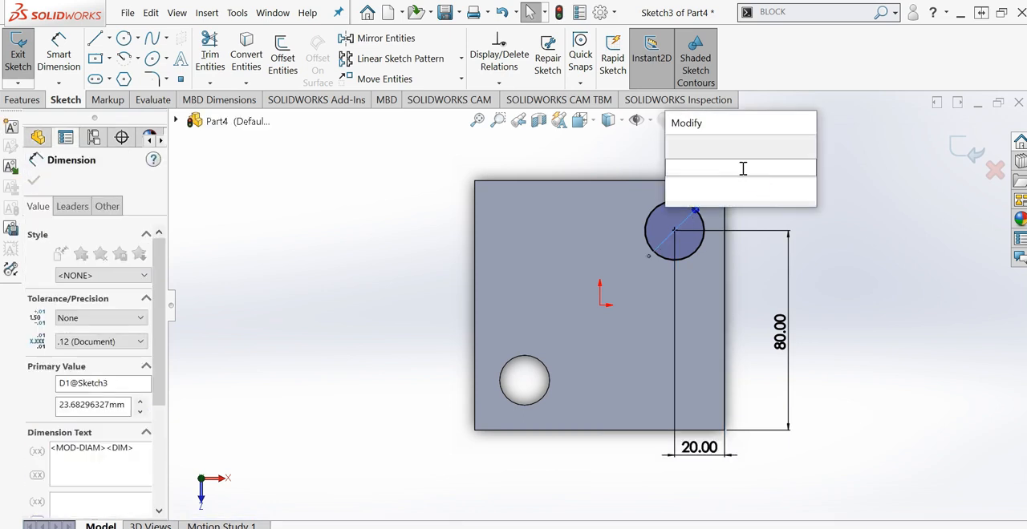
pyautogui.write('=')
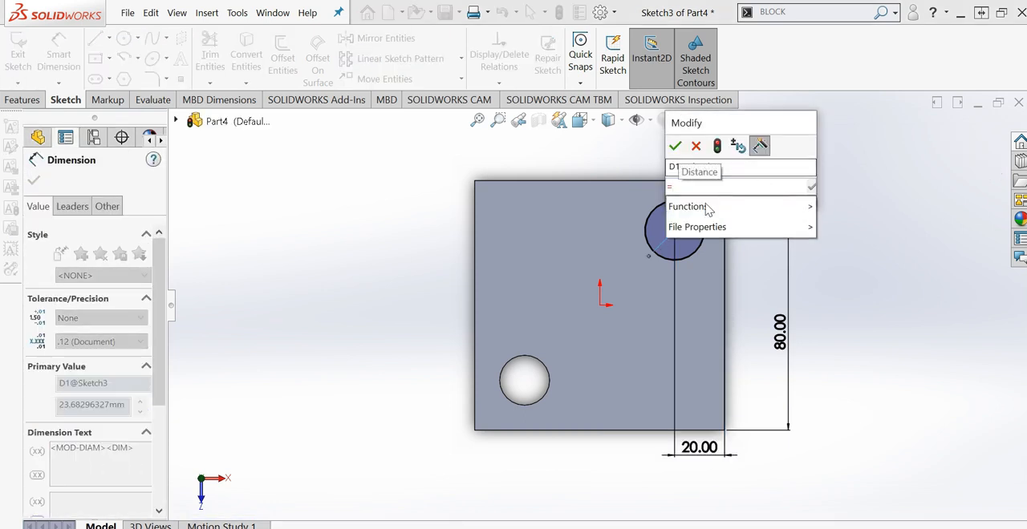
pyautogui.moveTo(708, 207)
pyautogui.moveTo(582, 337); pyautogui.dragTo(582, 343, button='middle')
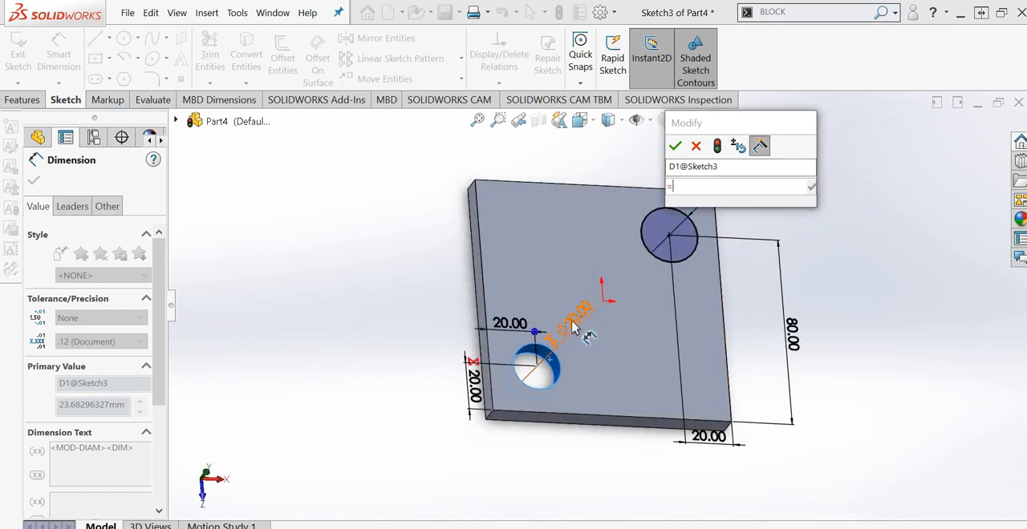
pyautogui.click(575, 325)
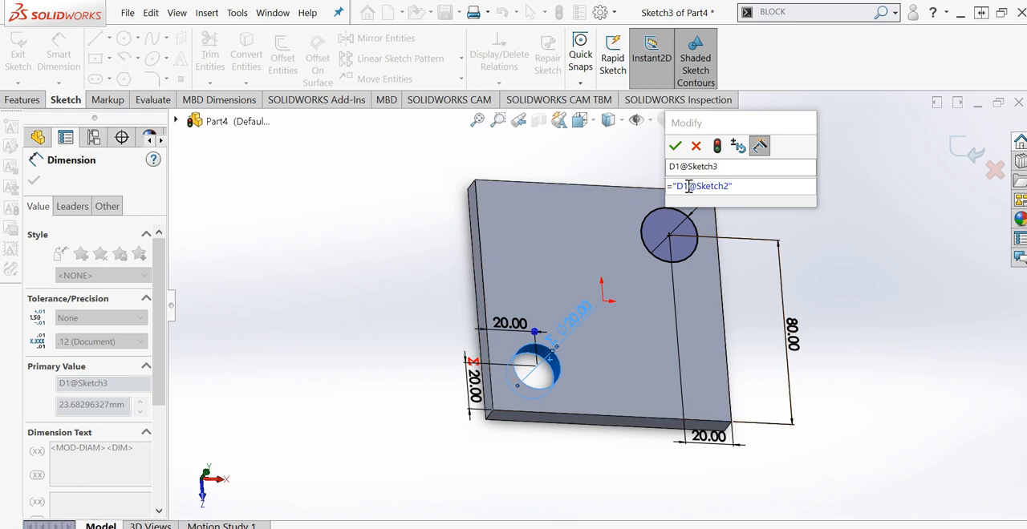
pyautogui.scroll(5, 601, 303)
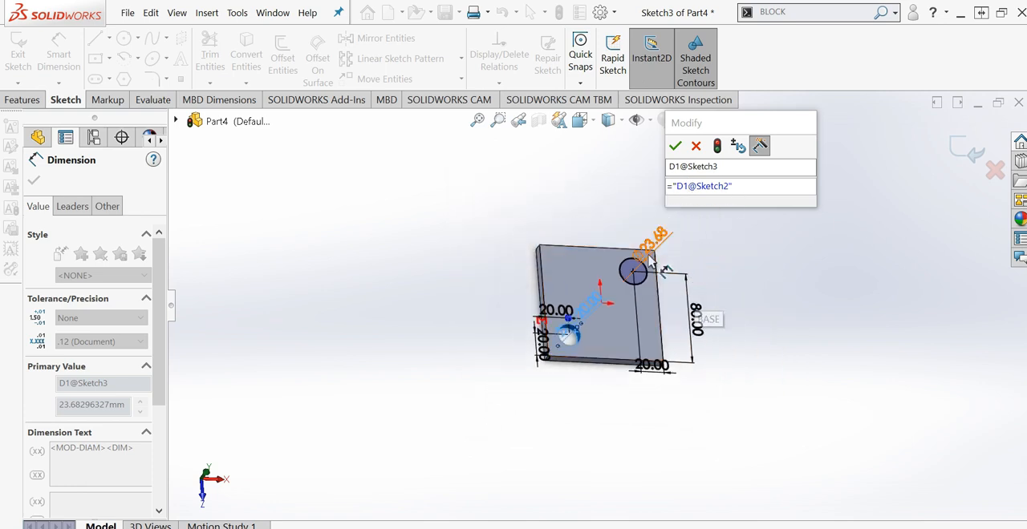
pyautogui.scroll(-2, 618, 296)
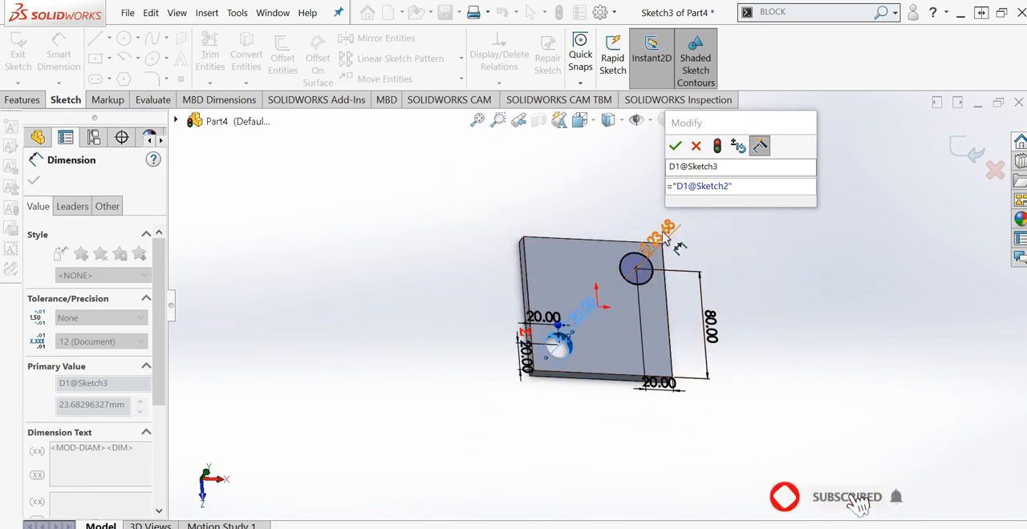
pyautogui.click(644, 195)
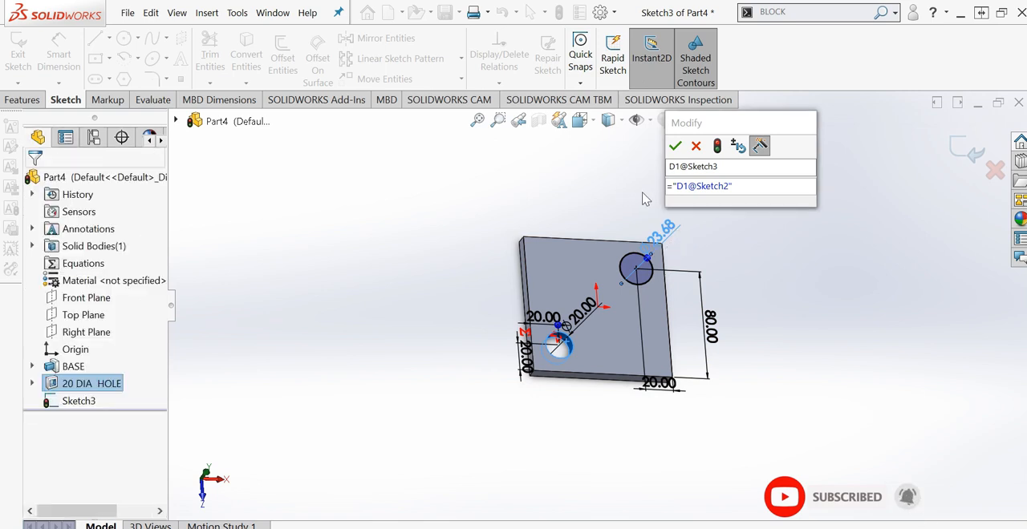
pyautogui.click(745, 186)
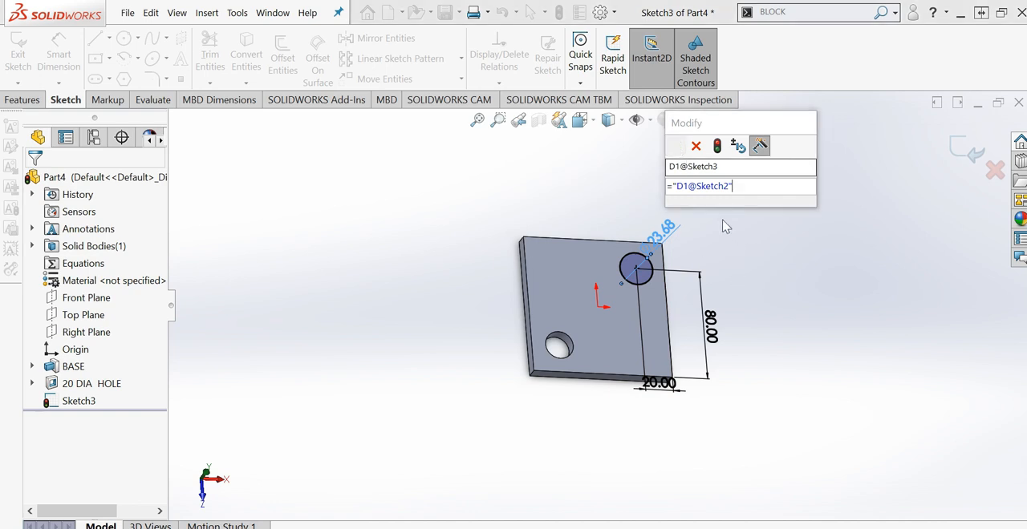
pyautogui.press('Return')
pyautogui.press('Escape')
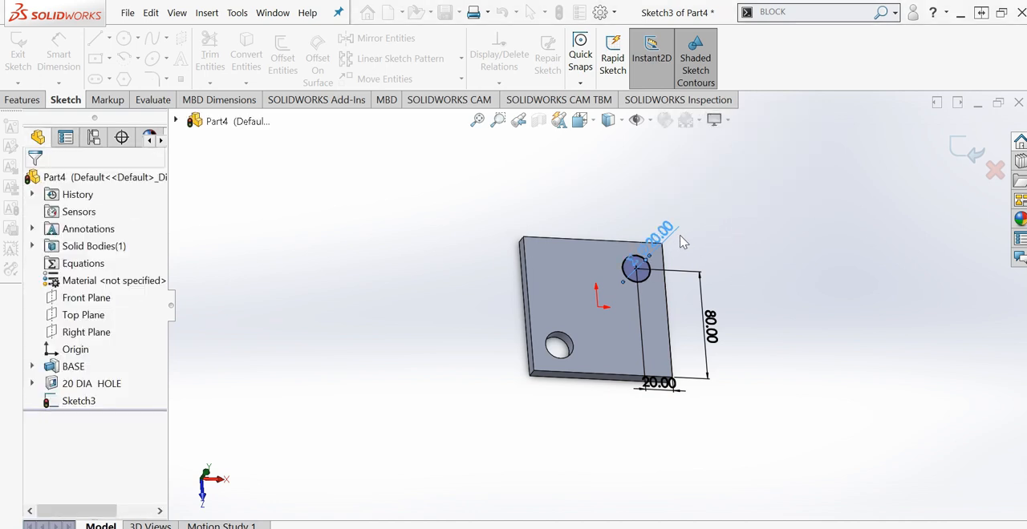
# - Extrude the circle sketch as a blind boss 10 mm high, merged with the plate
pyautogui.scroll(-1, 681, 240)
pyautogui.moveTo(642, 264); pyautogui.dragTo(674, 243, button='middle')
pyautogui.click(674, 238)
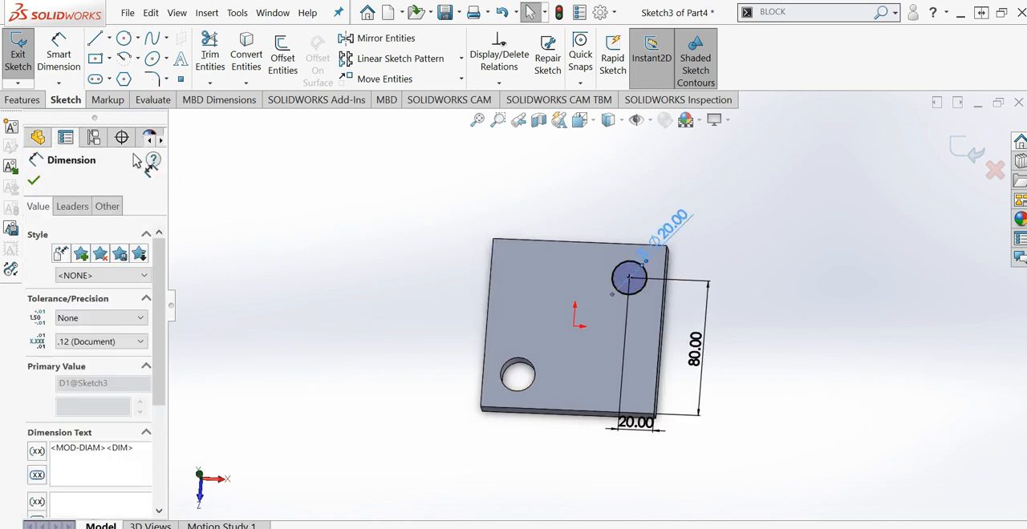
pyautogui.press('Escape')
pyautogui.click(22, 100)
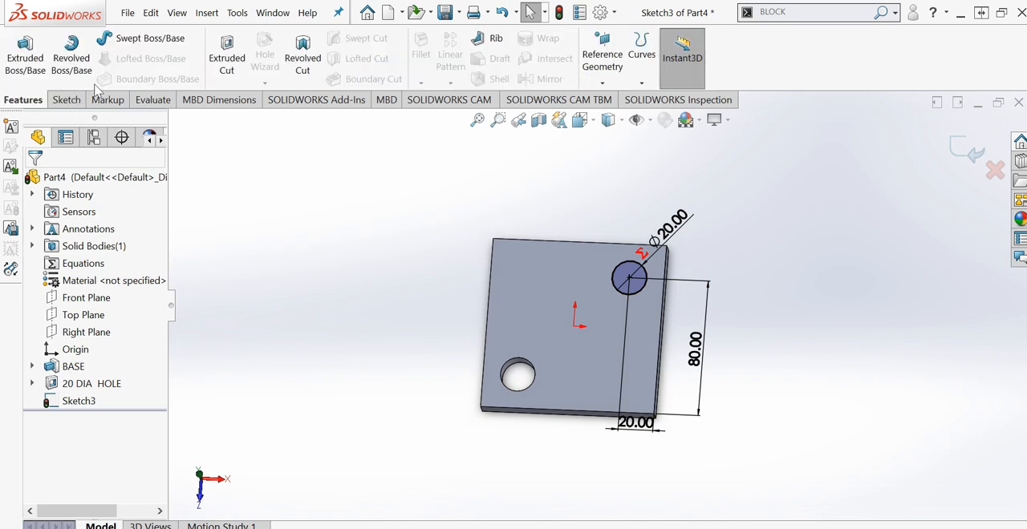
pyautogui.click(25, 55)
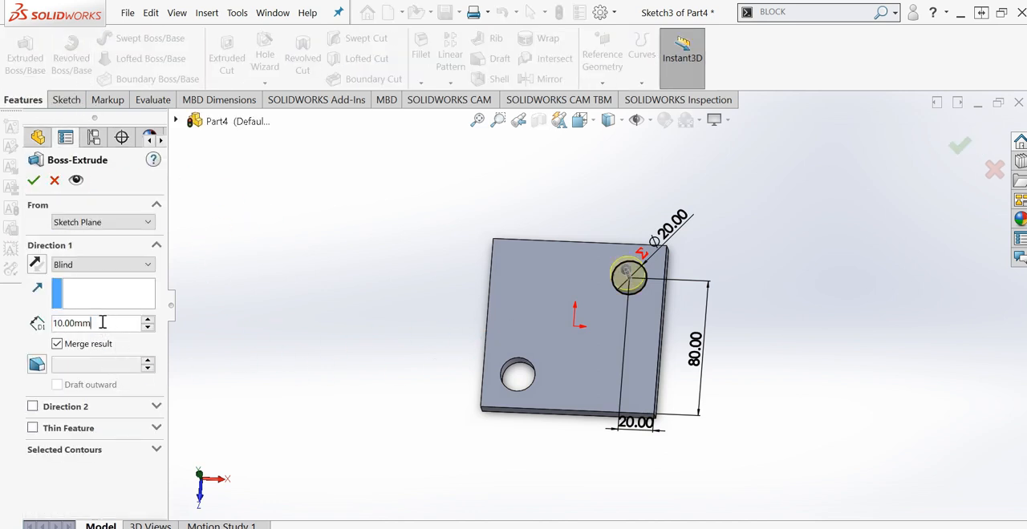
pyautogui.write('10')
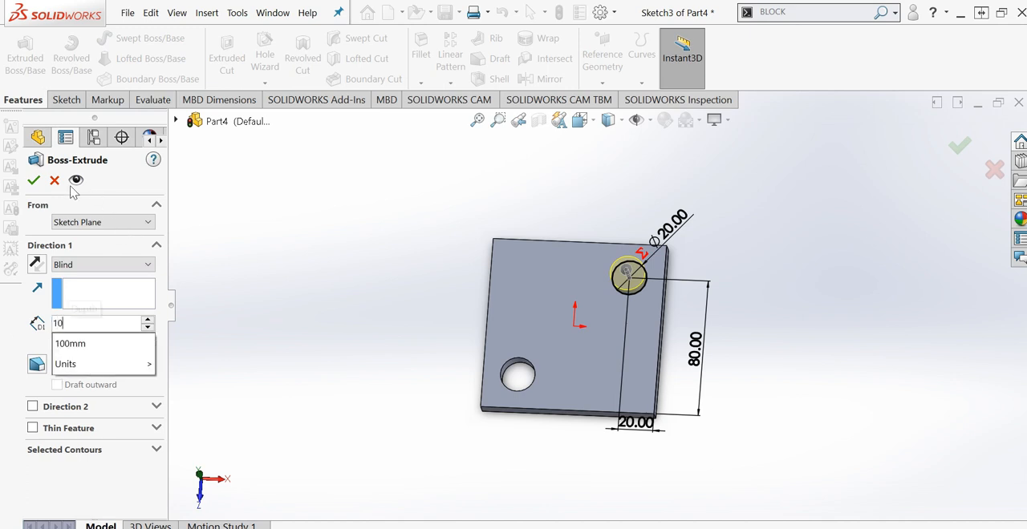
pyautogui.press('Return')
pyautogui.click(33, 179)
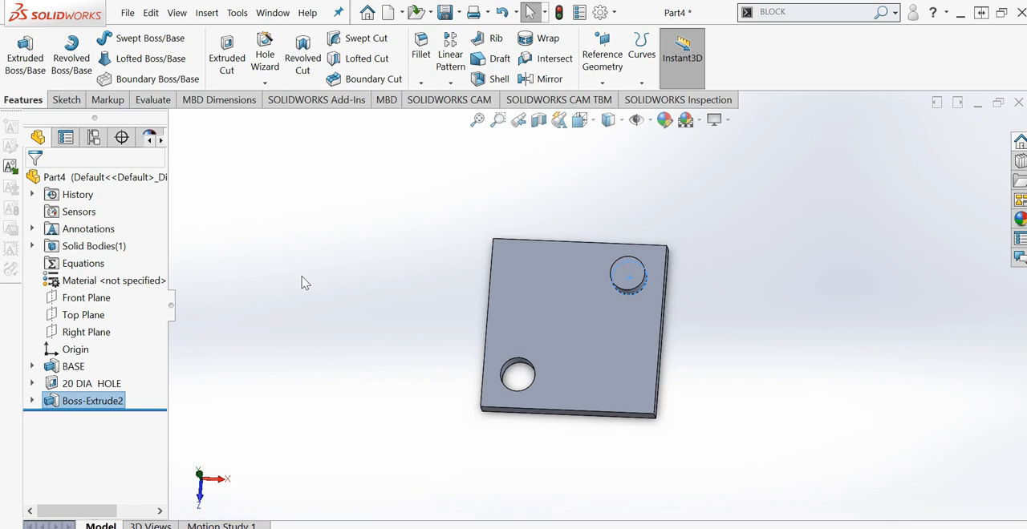
# - Rename the part's Default configuration as C001
pyautogui.moveTo(479, 401); pyautogui.dragTo(425, 316, button='middle')
pyautogui.click(381, 334)
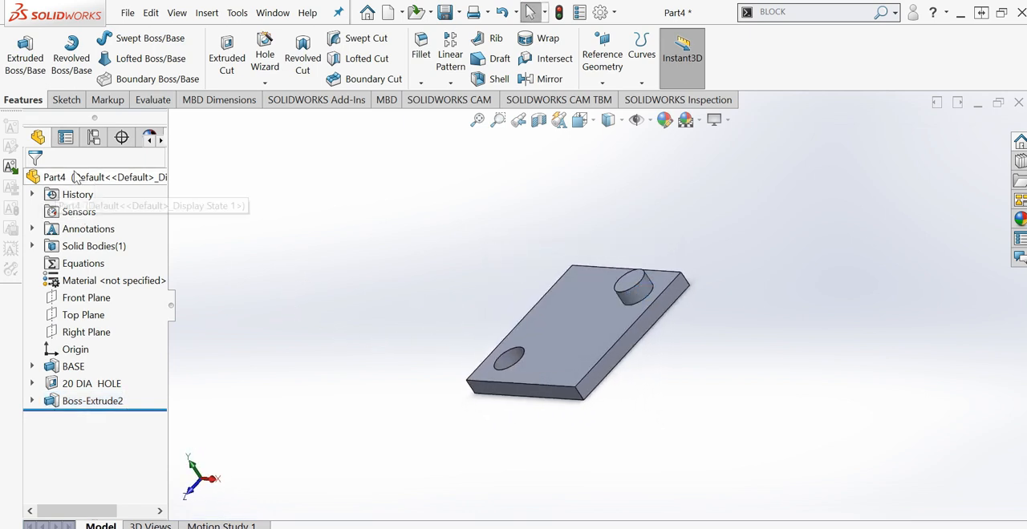
pyautogui.click(92, 138)
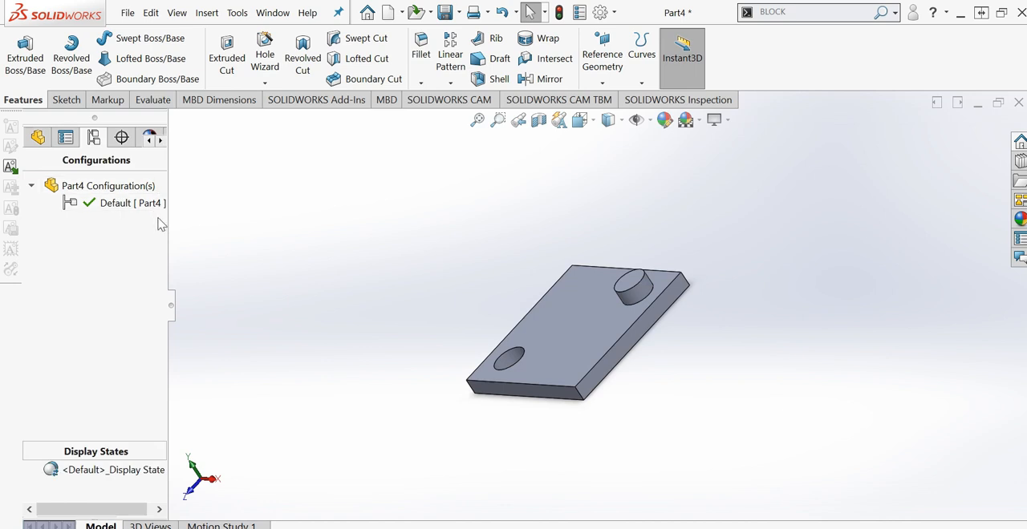
pyautogui.click(111, 208)
pyautogui.click(111, 208)
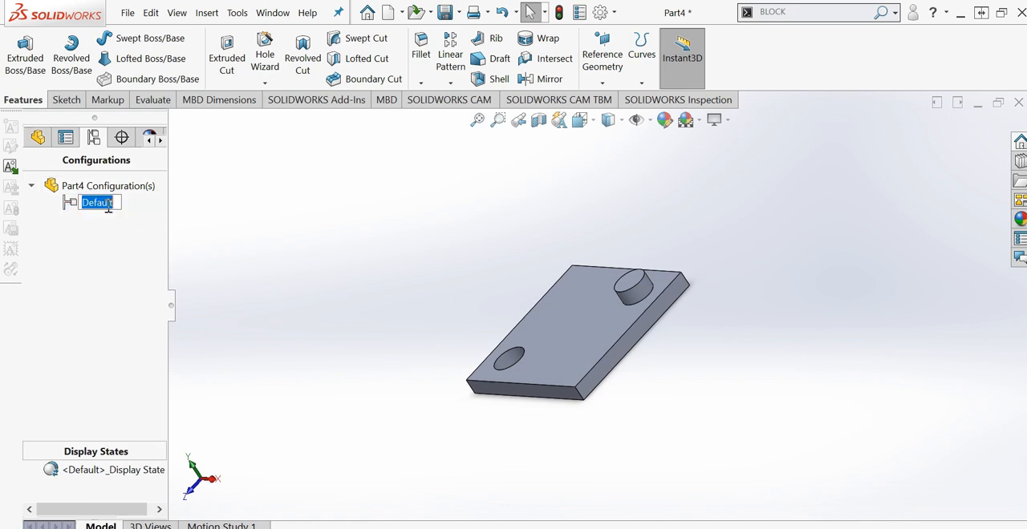
pyautogui.write('c')
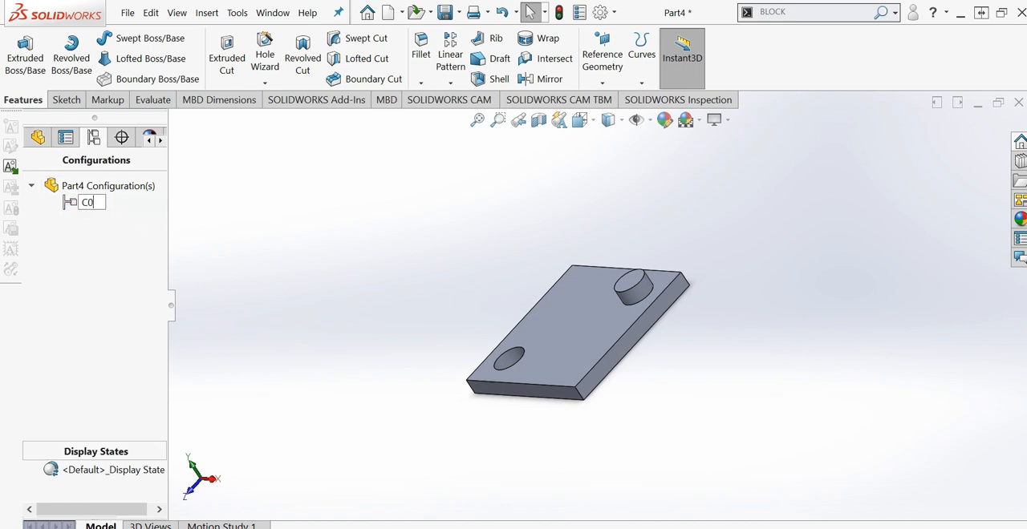
pyautogui.click(301, 293)
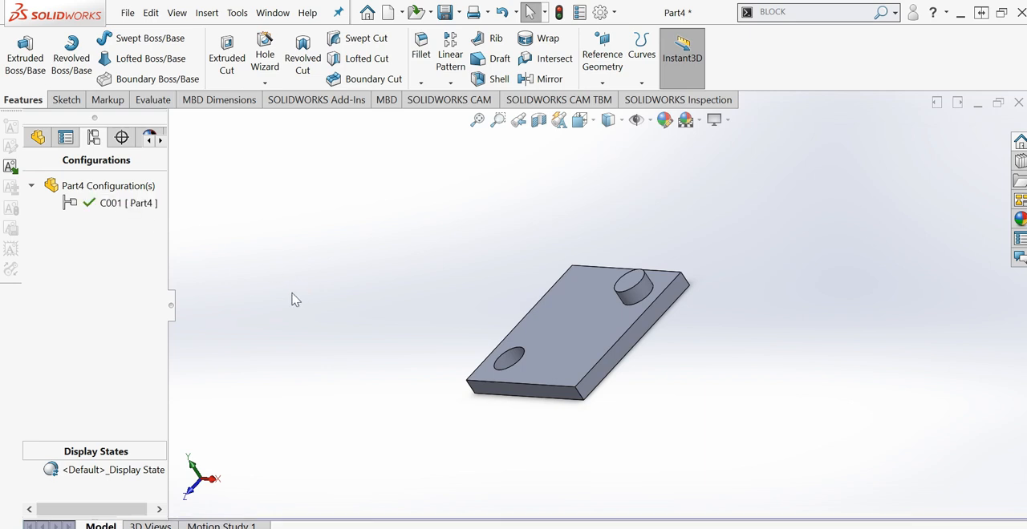
# - Add a part configuration named C002 with the description "DIA 10X10 PIN, WITHOUT HOLE"
pyautogui.rightClick(97, 186)
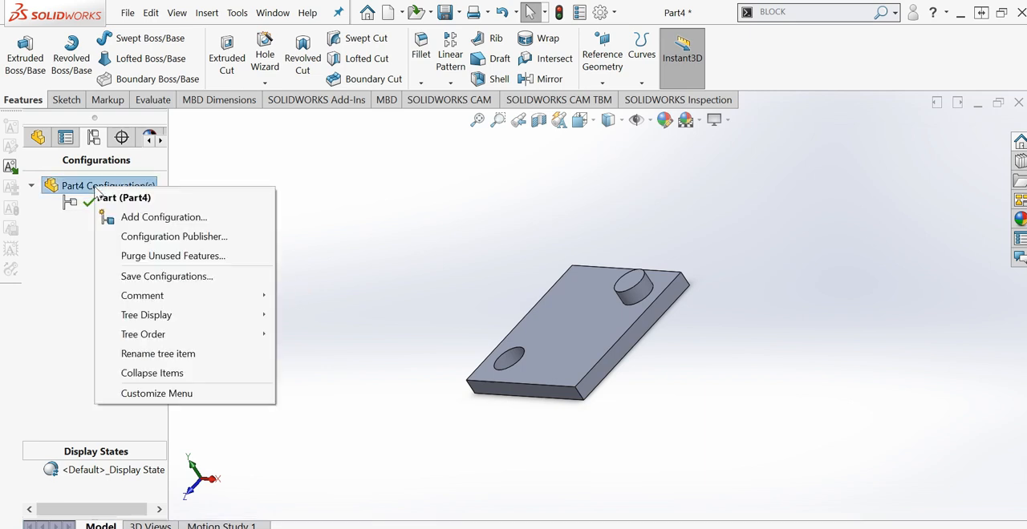
pyautogui.click(146, 219)
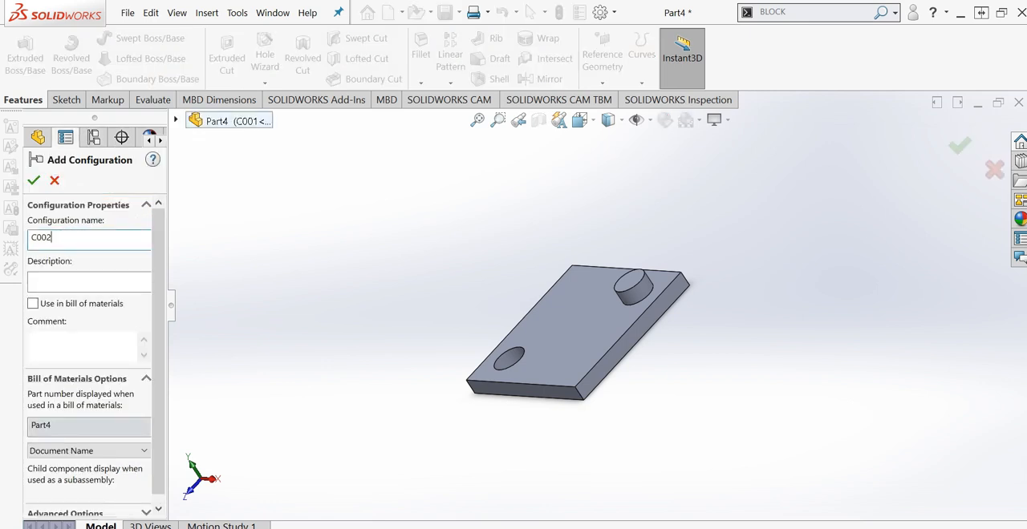
pyautogui.click(68, 286)
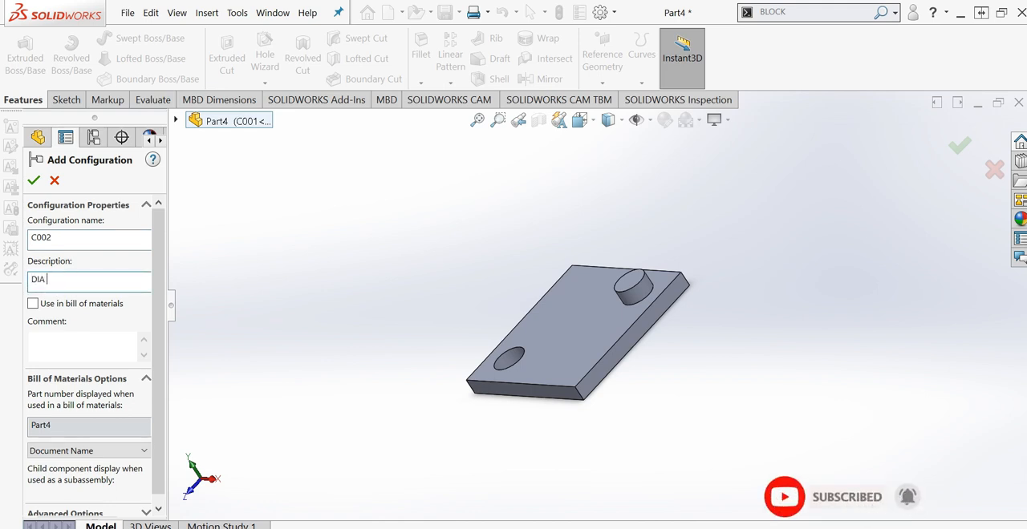
pyautogui.write('DIA 10 PIN WITH HOLE')
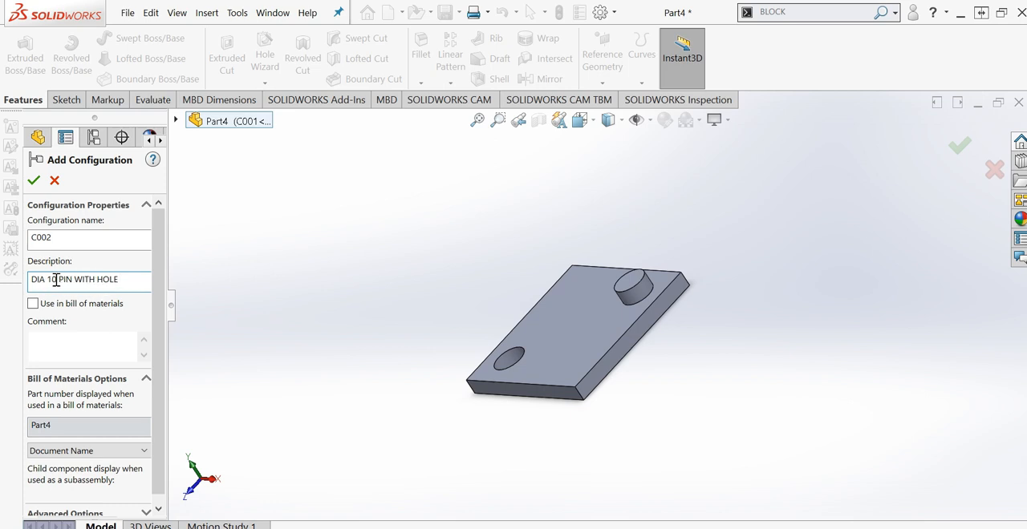
pyautogui.click(71, 279)
pyautogui.write(',')
pyautogui.click(62, 279)
pyautogui.write('X10')
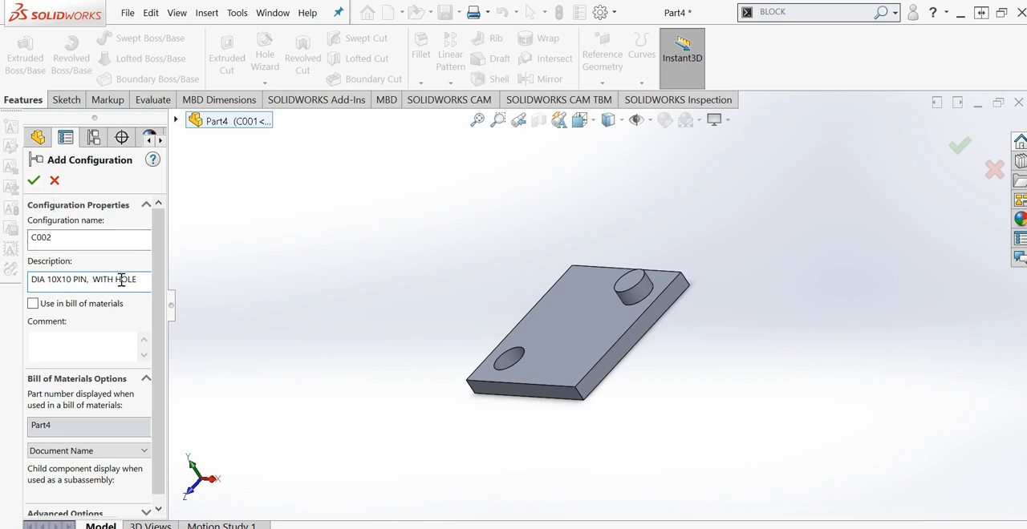
pyautogui.write('OUT')
pyautogui.click(34, 180)
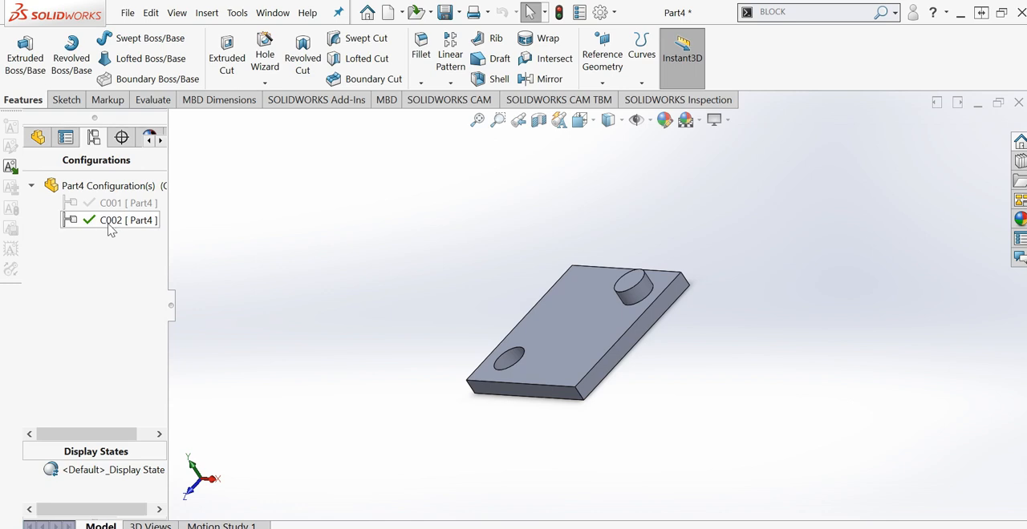
# - Suppress the 20 DIA HOLE feature in configuration C002
pyautogui.click(38, 137)
pyautogui.click(89, 386)
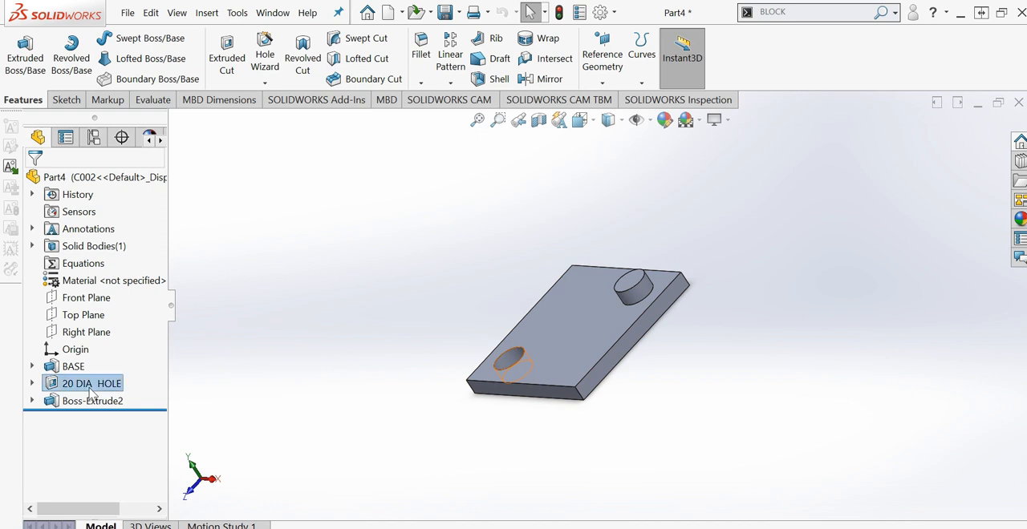
pyautogui.rightClick(90, 391)
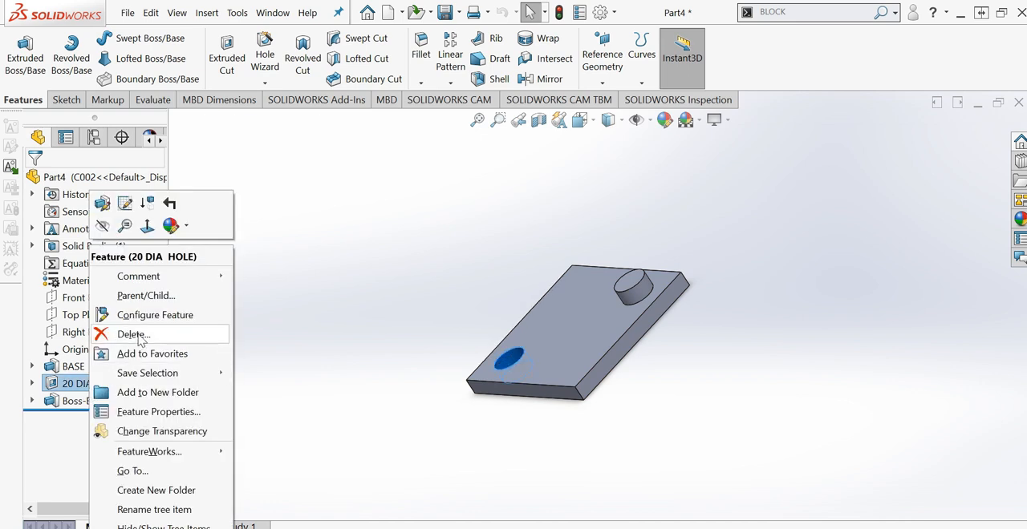
pyautogui.click(145, 206)
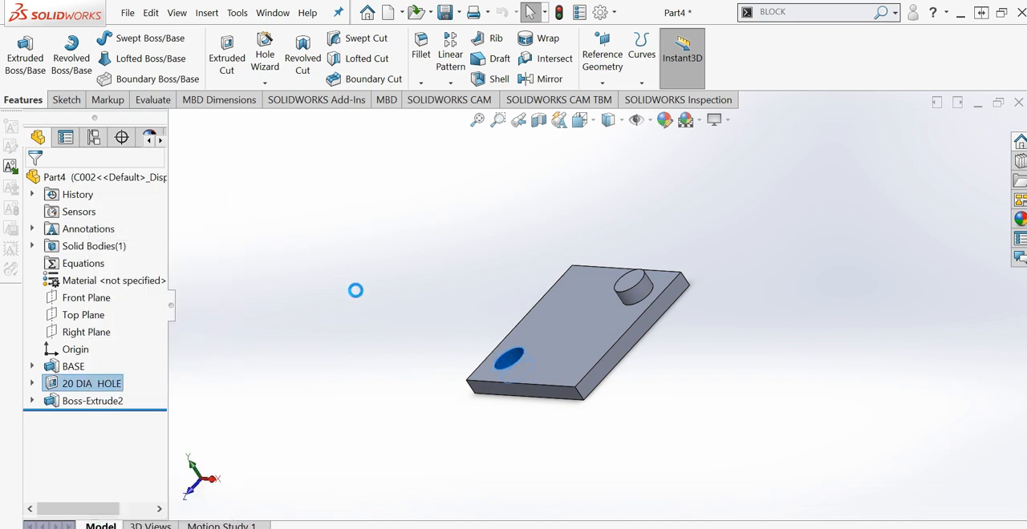
# - Add another part configuration named C003, leaving its description blank
pyautogui.click(94, 137)
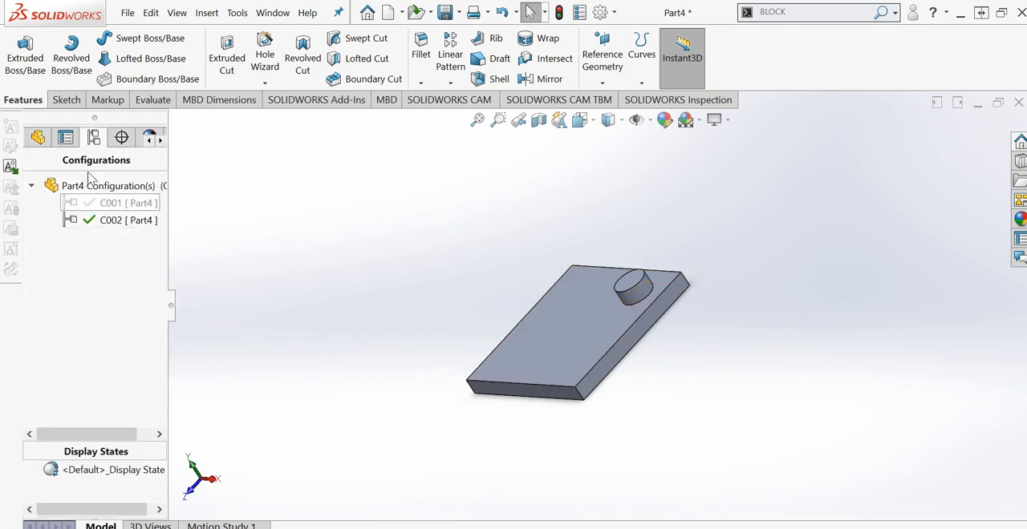
pyautogui.rightClick(103, 186)
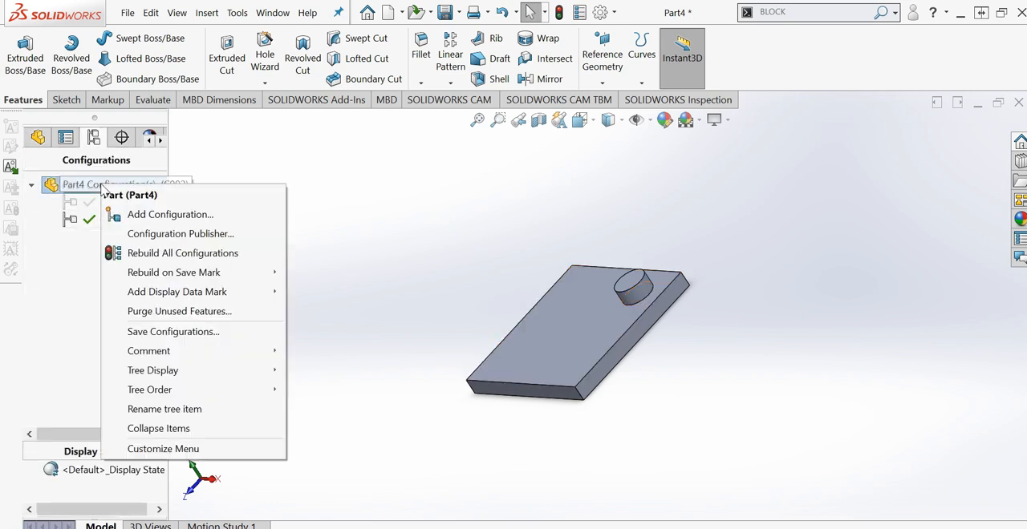
pyautogui.click(165, 215)
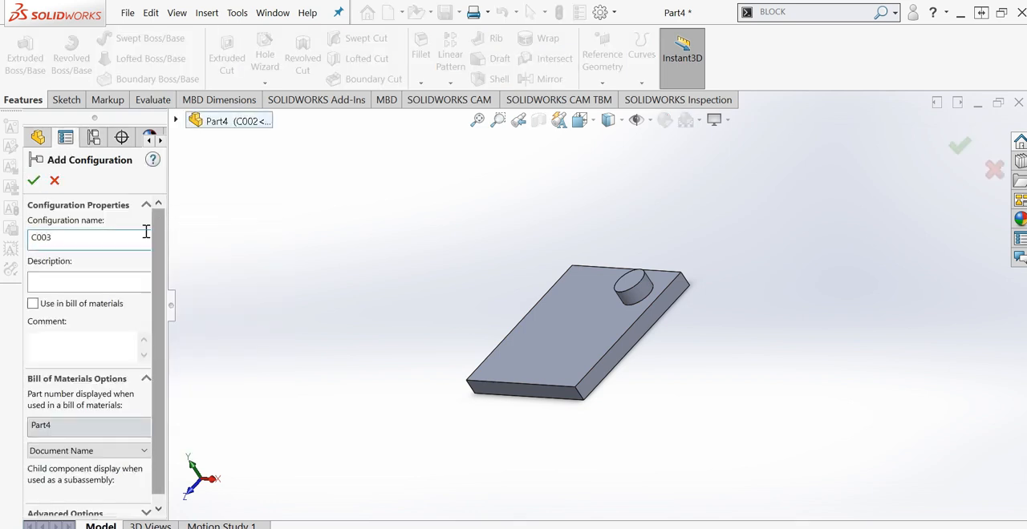
pyautogui.click(55, 280)
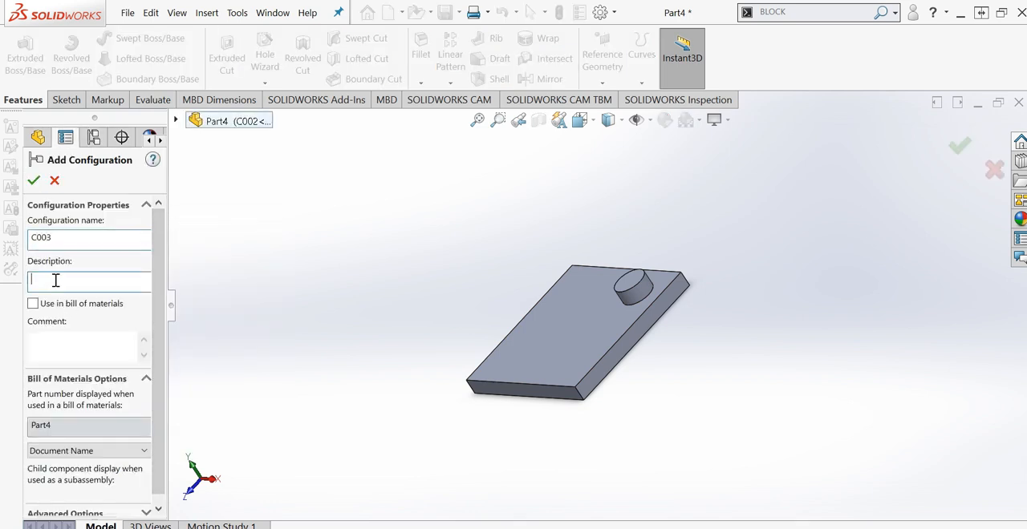
pyautogui.click(33, 179)
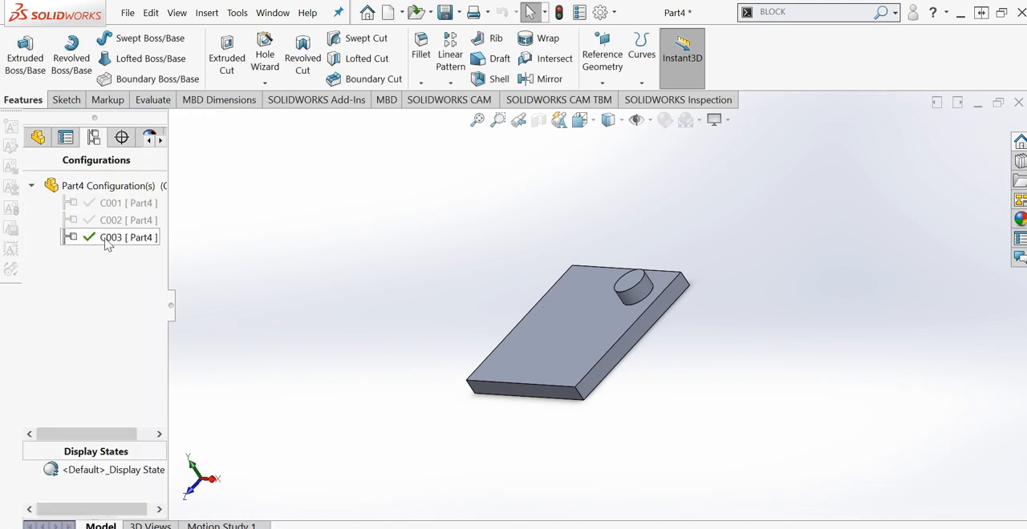
# - Copy the description text from configuration C002's properties
pyautogui.rightClick(110, 221)
pyautogui.click(167, 317)
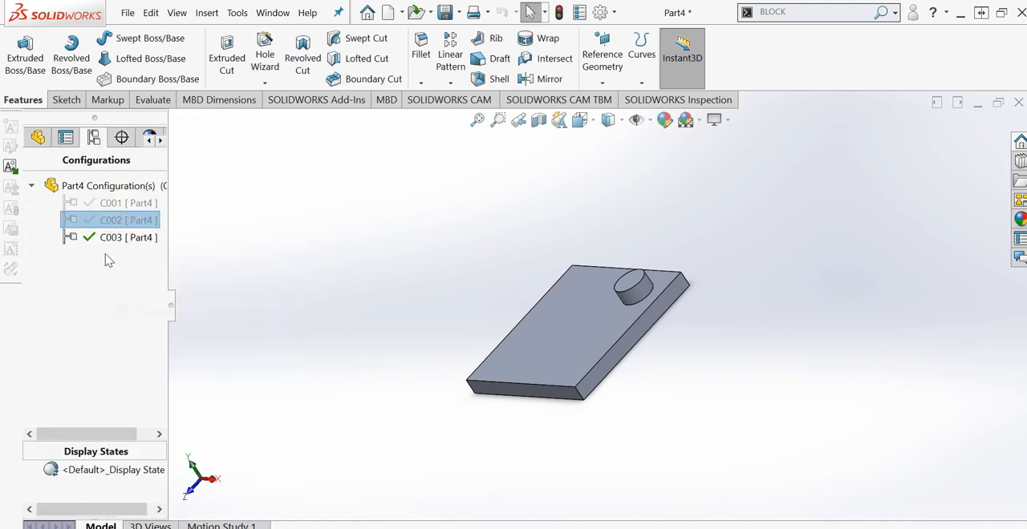
pyautogui.click(93, 281)
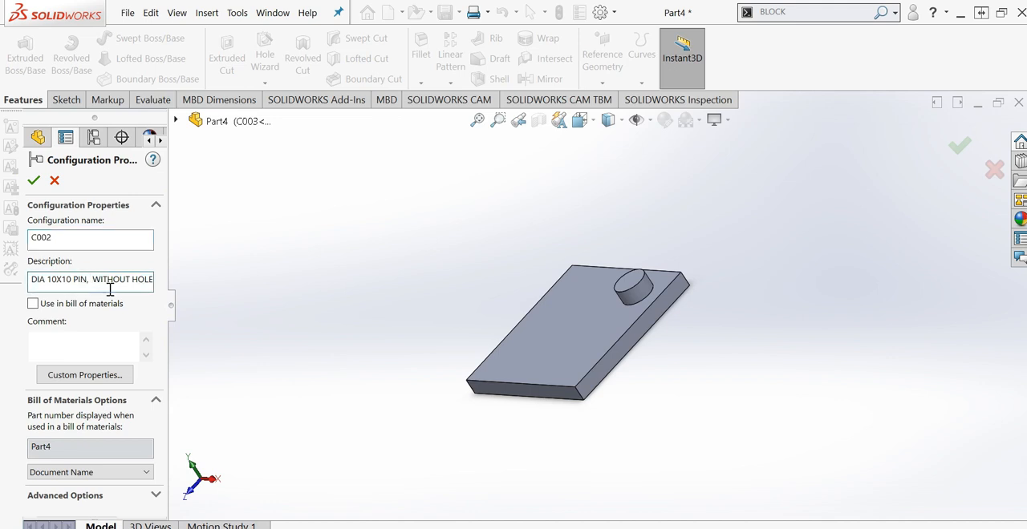
pyautogui.hotkey('ctrl', 'a')
pyautogui.write('DIA 10X10 PIN,  WITHOUT HOLE')
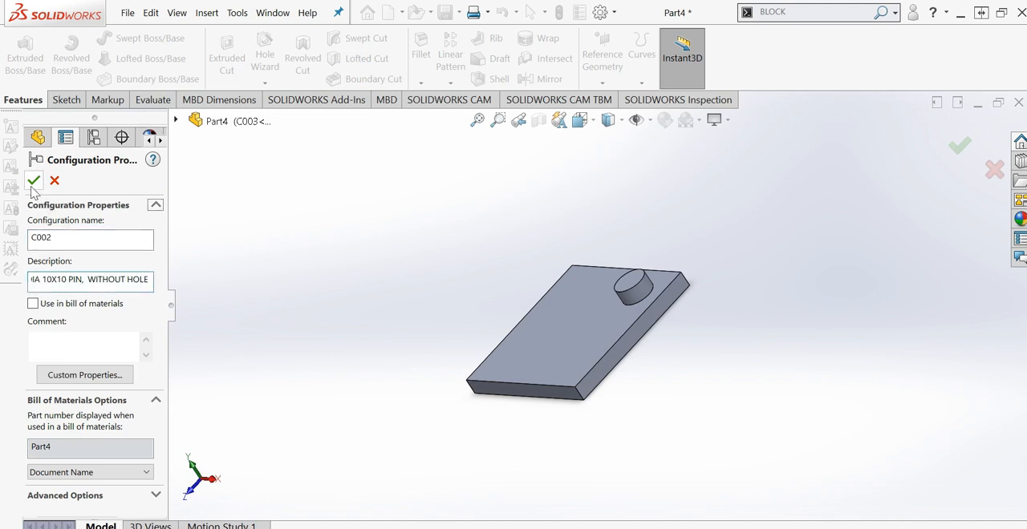
pyautogui.click(33, 181)
# - Change the description of configuration C003 to "DIA 10X12 PIN, WITH HOLE"
pyautogui.rightClick(93, 241)
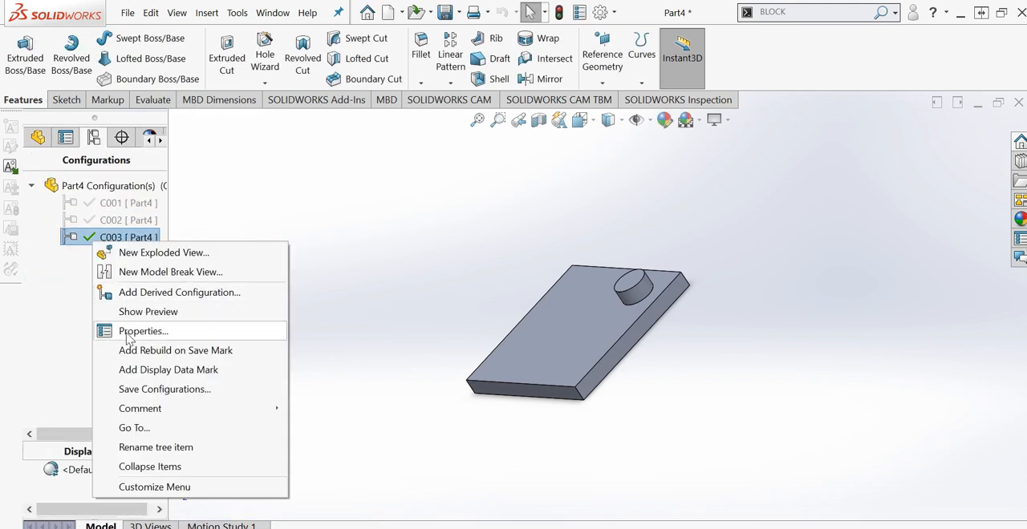
pyautogui.click(136, 331)
pyautogui.click(138, 282)
pyautogui.hotkey('ctrl', 'a')
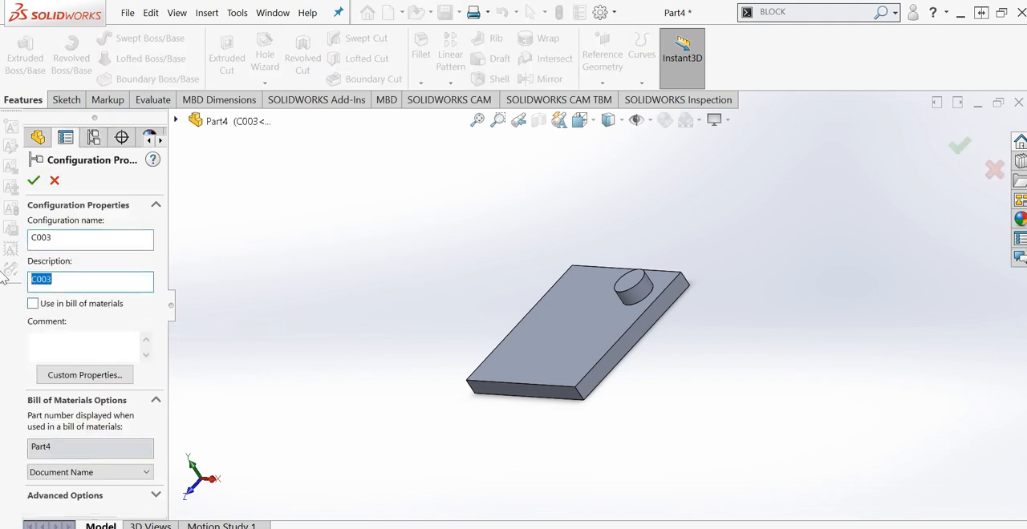
pyautogui.hotkey('ctrl', 'v')
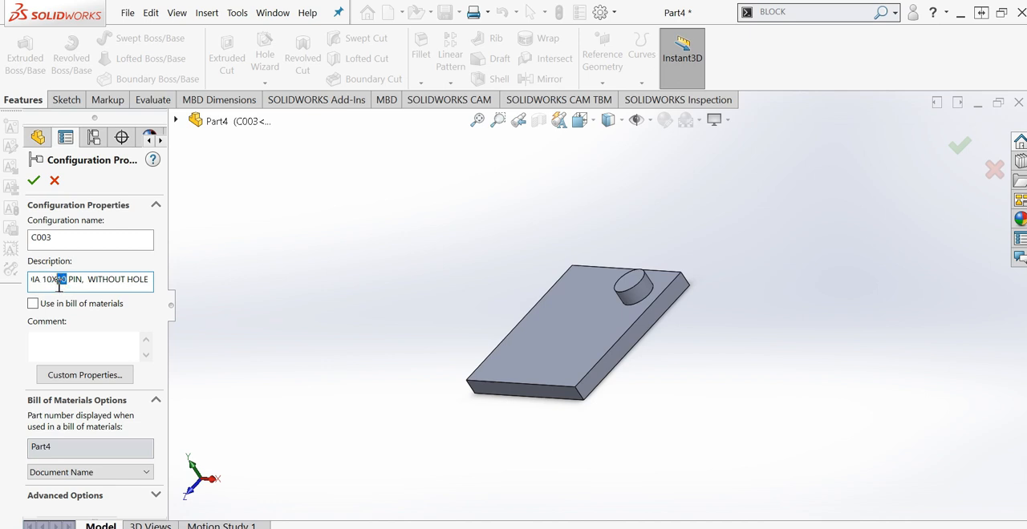
pyautogui.write('12')
pyautogui.press('Delete')
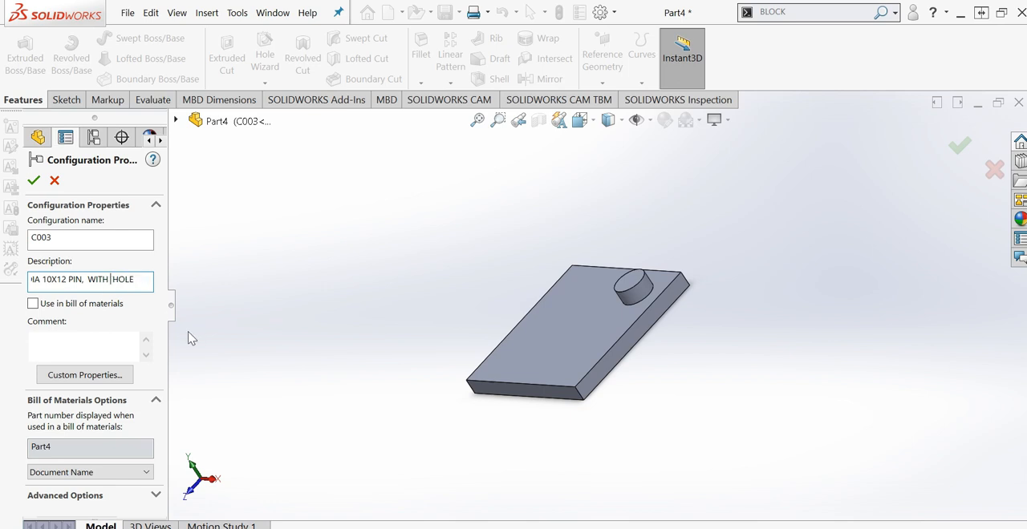
pyautogui.click(33, 180)
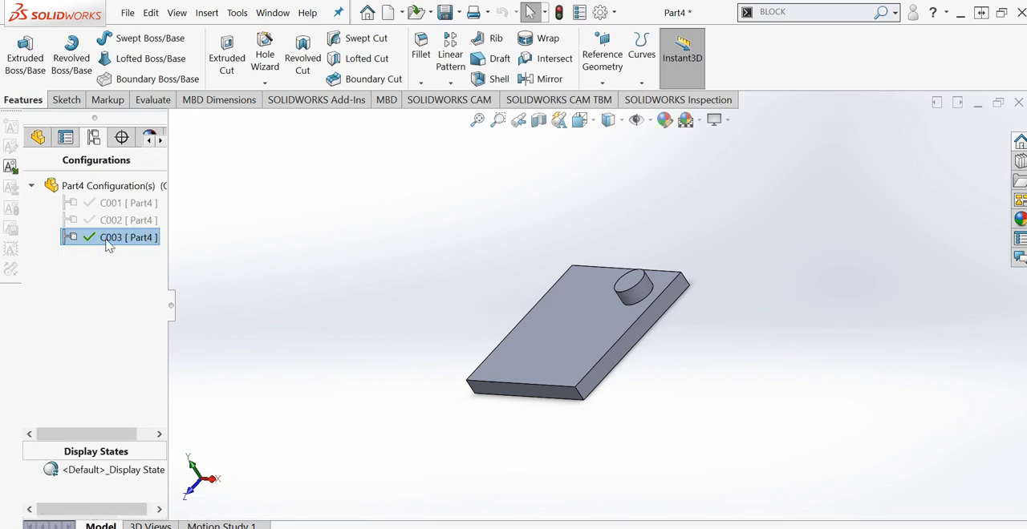
# - Add a part configuration named C004 with the description "DIA 10X12 PIN, WITHOUT HOLE"
pyautogui.rightClick(111, 187)
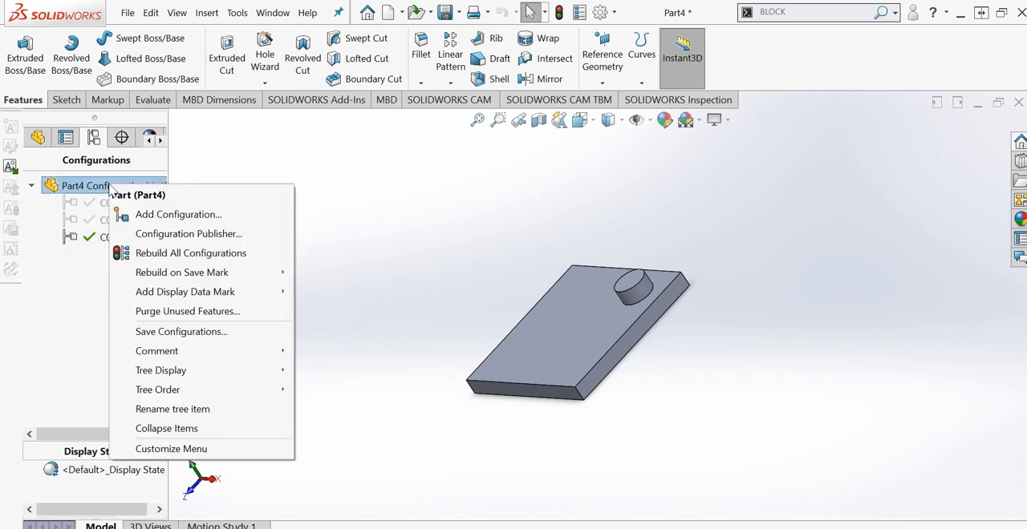
pyautogui.click(175, 222)
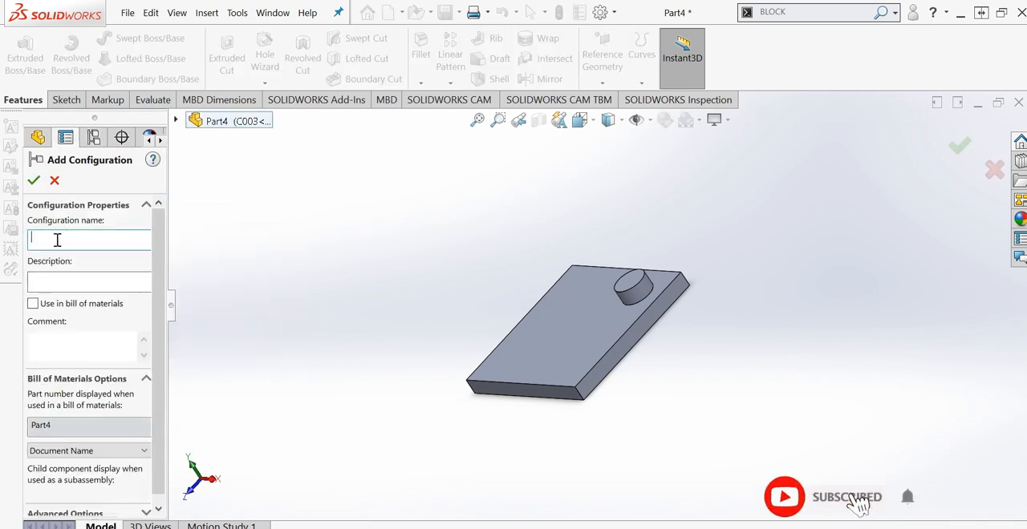
pyautogui.write('C004')
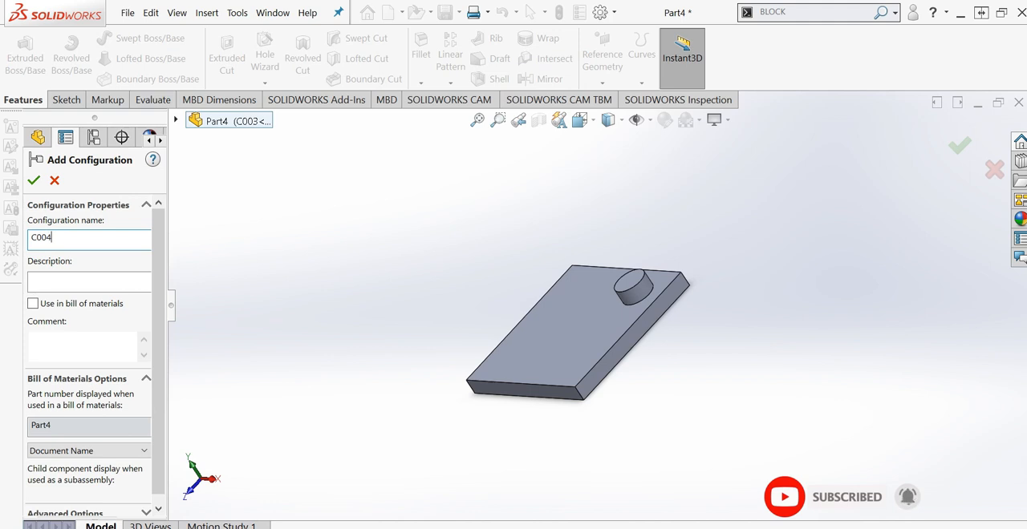
pyautogui.click(52, 282)
pyautogui.hotkey('ctrl', 'v')
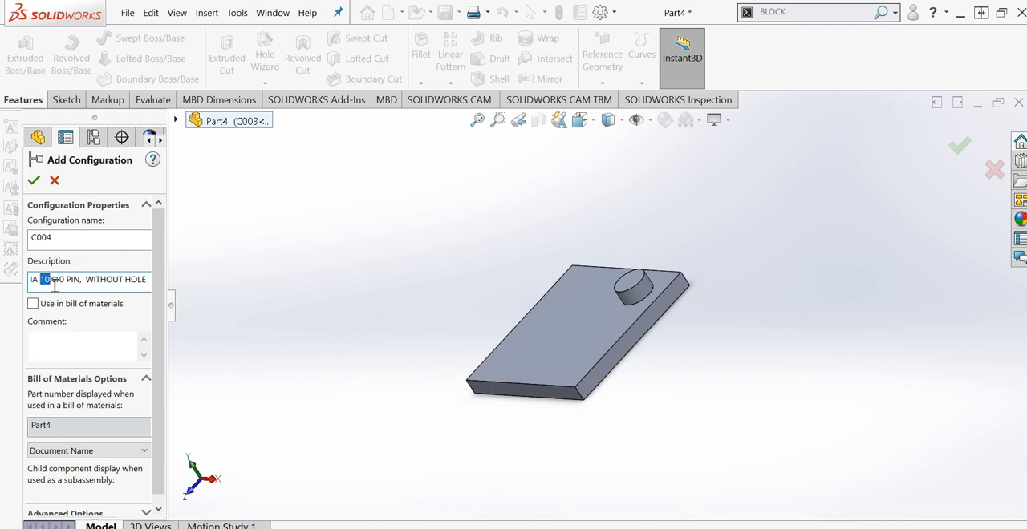
pyautogui.write('12')
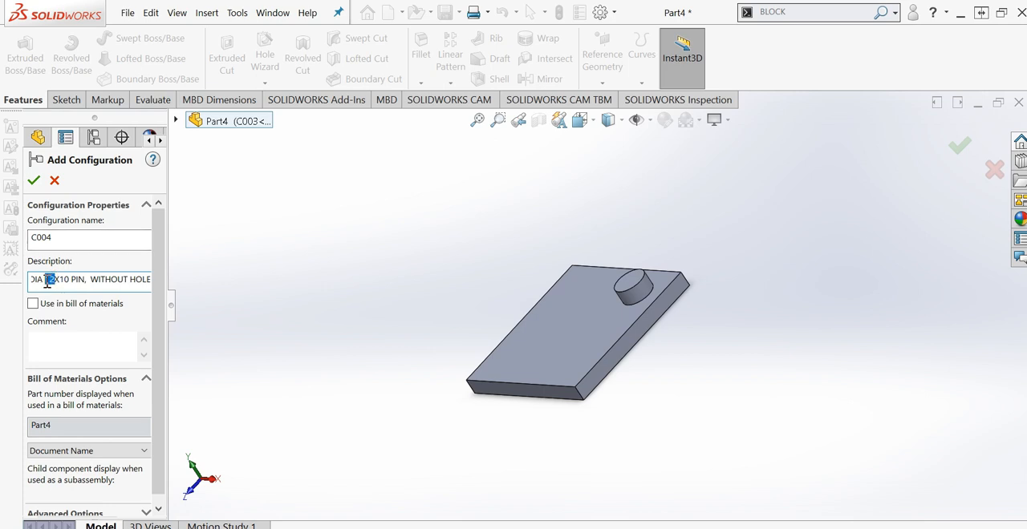
pyautogui.write('10')
pyautogui.moveTo(70, 283); pyautogui.dragTo(63, 283)
pyautogui.write('12')
pyautogui.click(34, 181)
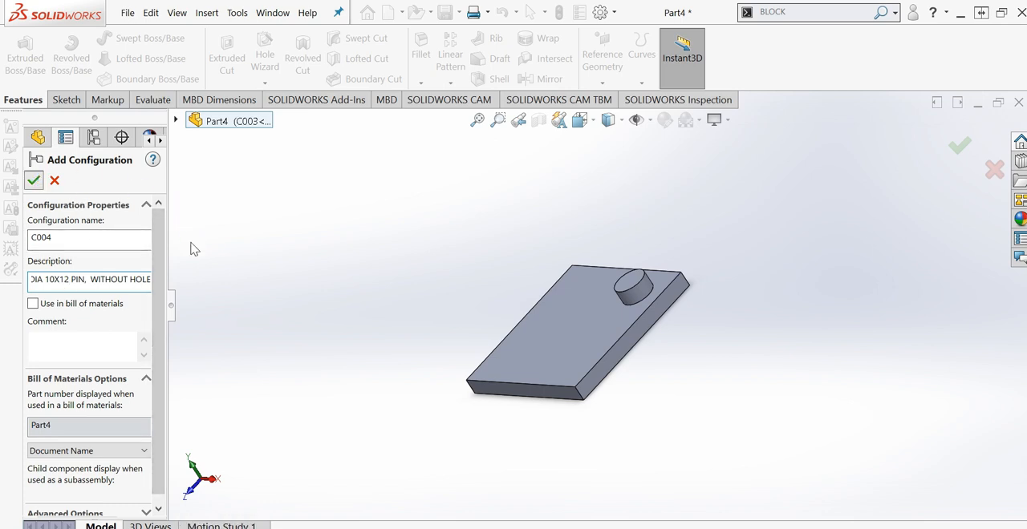
# - Add a part configuration named C005 with the description "DIA 10X15 PIN, WITH HOLE"
pyautogui.rightClick(103, 185)
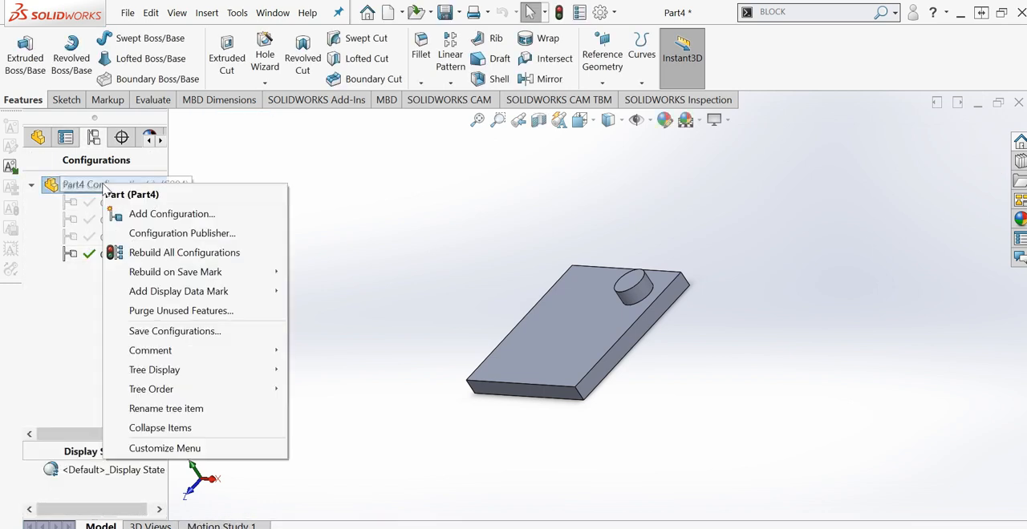
pyautogui.click(192, 214)
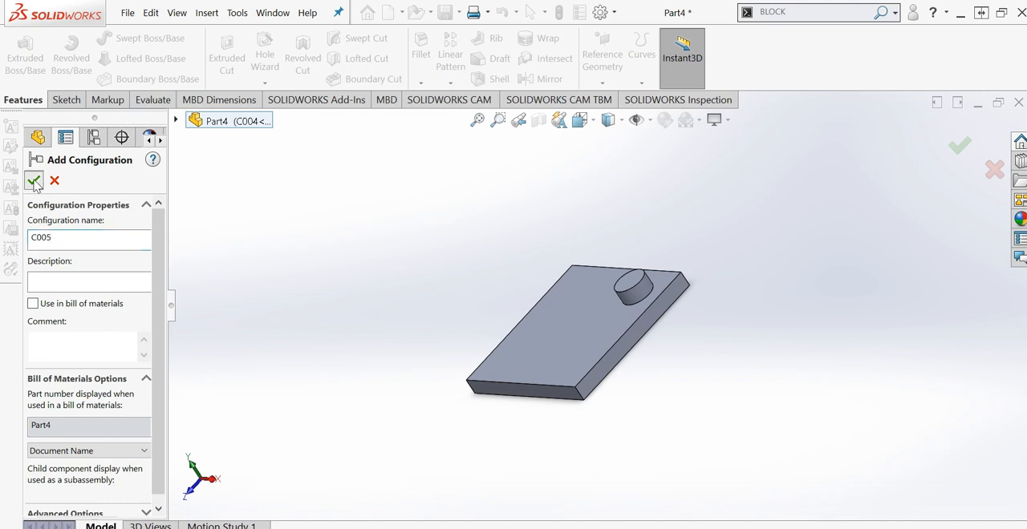
pyautogui.click(58, 278)
pyautogui.hotkey('ctrl', 'v')
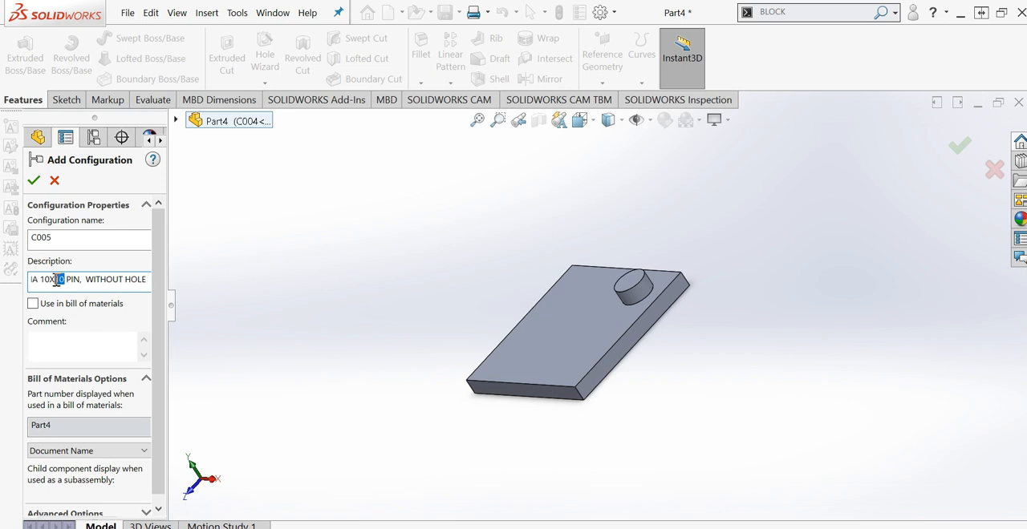
pyautogui.write('15')
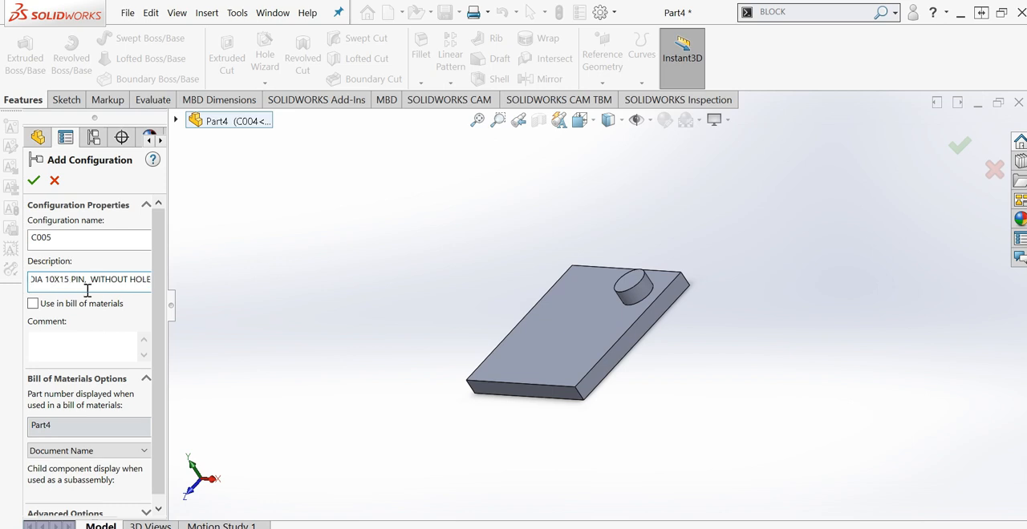
pyautogui.moveTo(127, 279); pyautogui.dragTo(107, 279)
pyautogui.press('Delete')
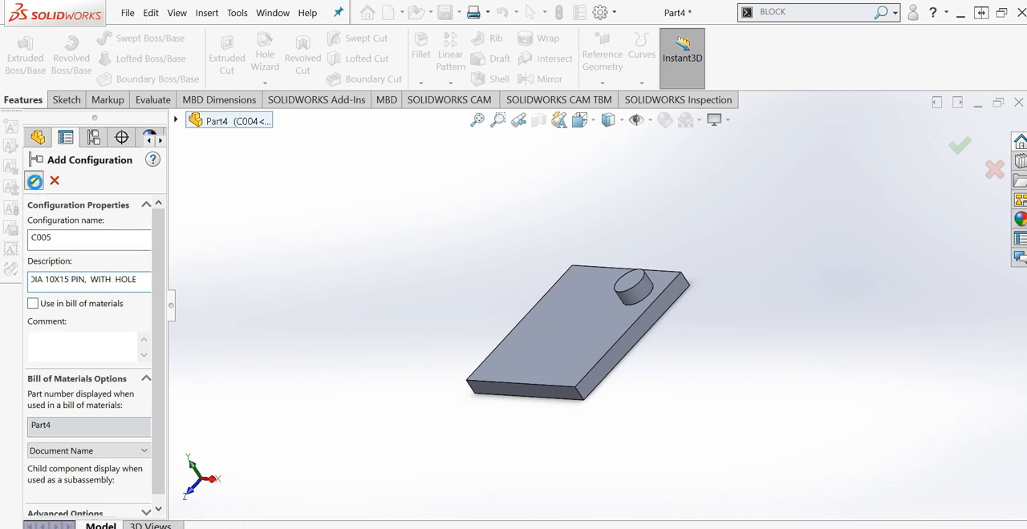
pyautogui.click(33, 181)
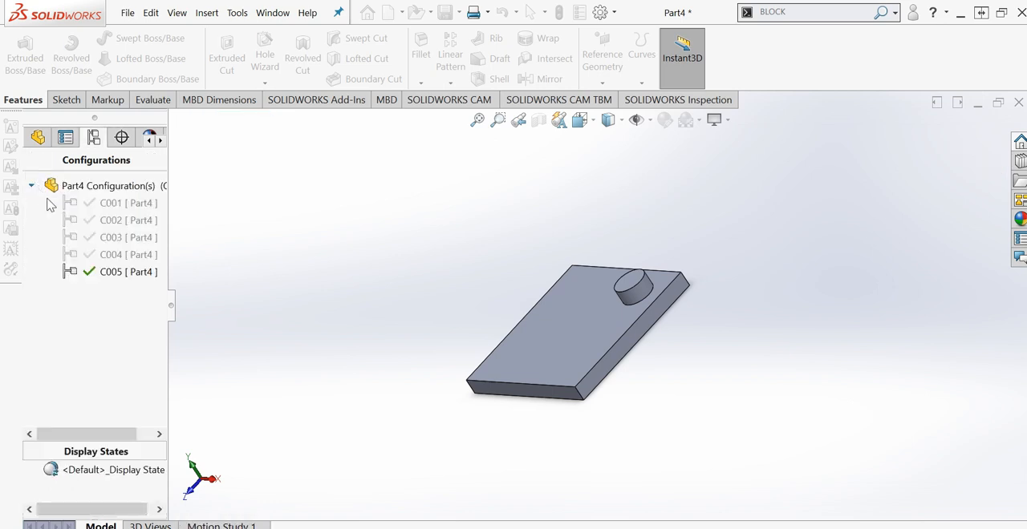
# - Add a part configuration named C006 with the description "DIA 10X15 PIN, WITHOUT HOLE"
pyautogui.rightClick(132, 187)
pyautogui.click(171, 217)
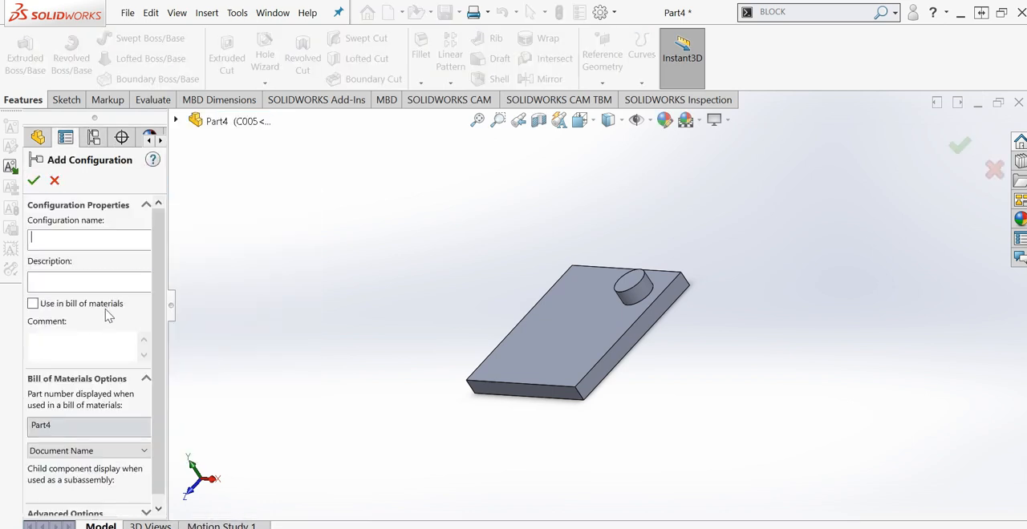
pyautogui.click(59, 281)
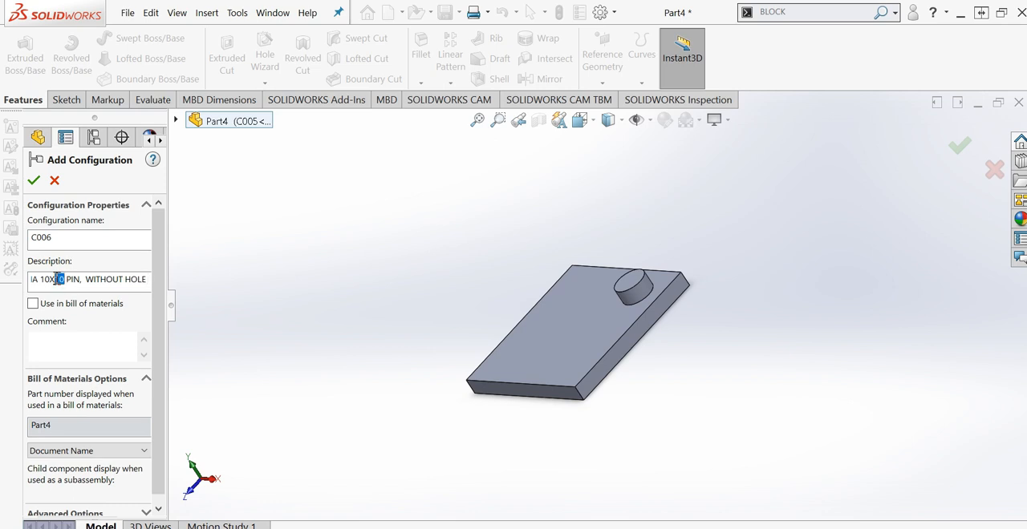
pyautogui.write('15')
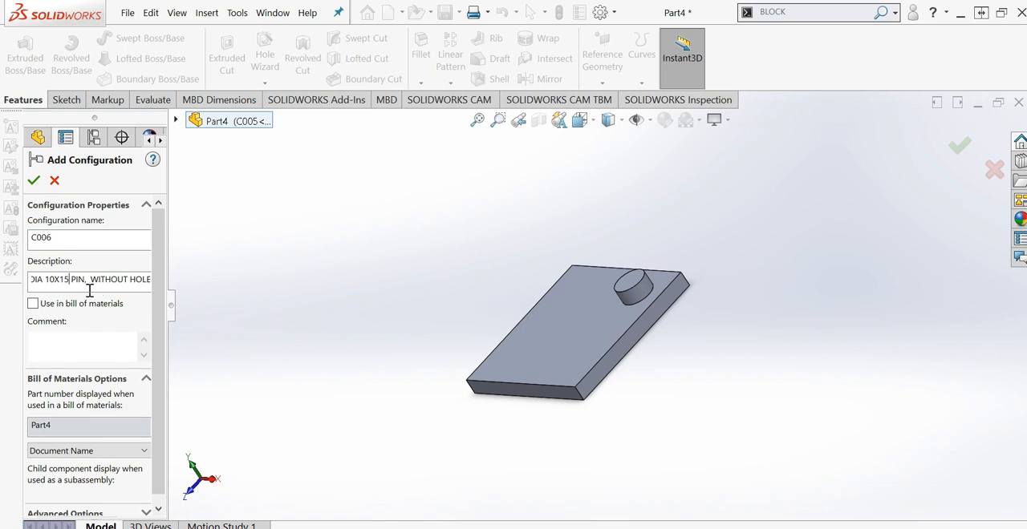
pyautogui.click(33, 180)
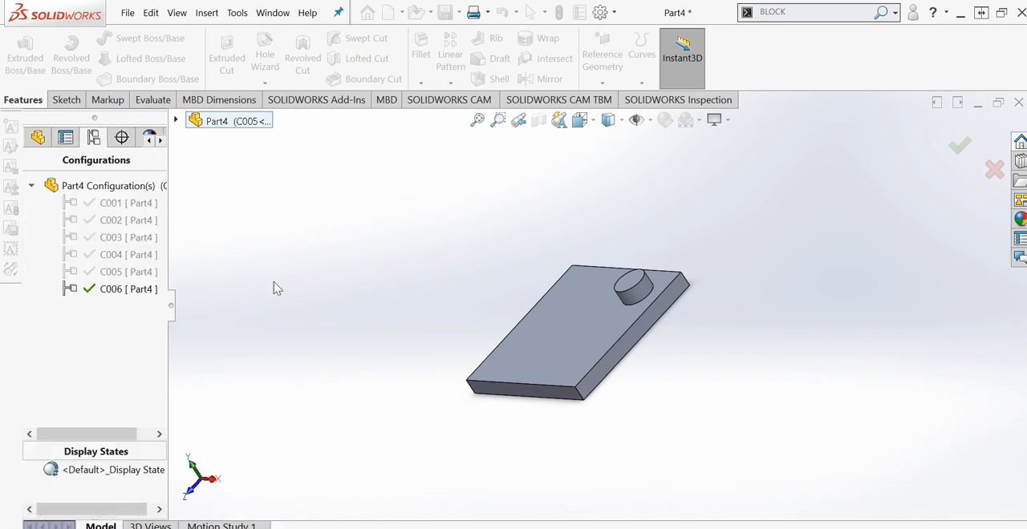
# - Activate configurations C001 and C002 in turn to examine the plate's hole and pin in each
pyautogui.doubleClick(95, 203)
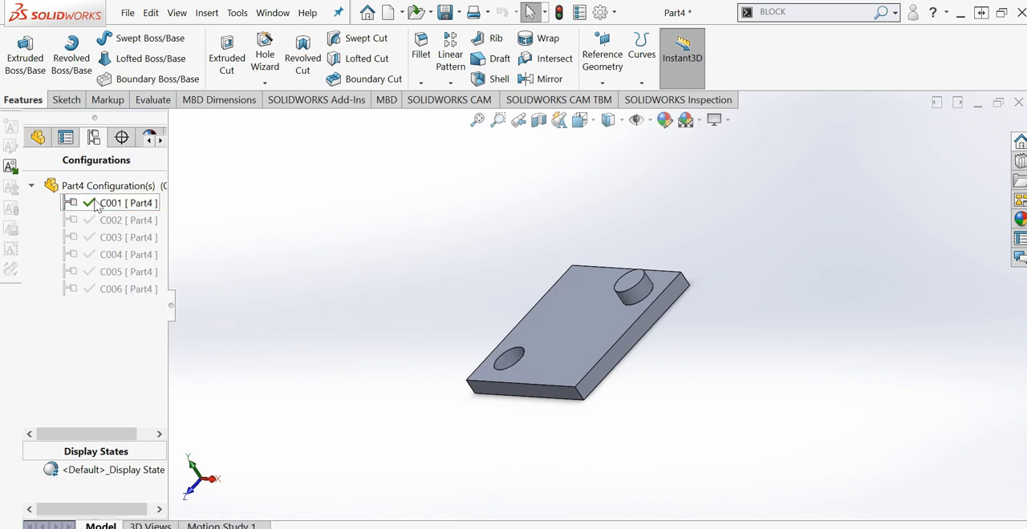
pyautogui.moveTo(473, 265); pyautogui.dragTo(491, 270, button='middle')
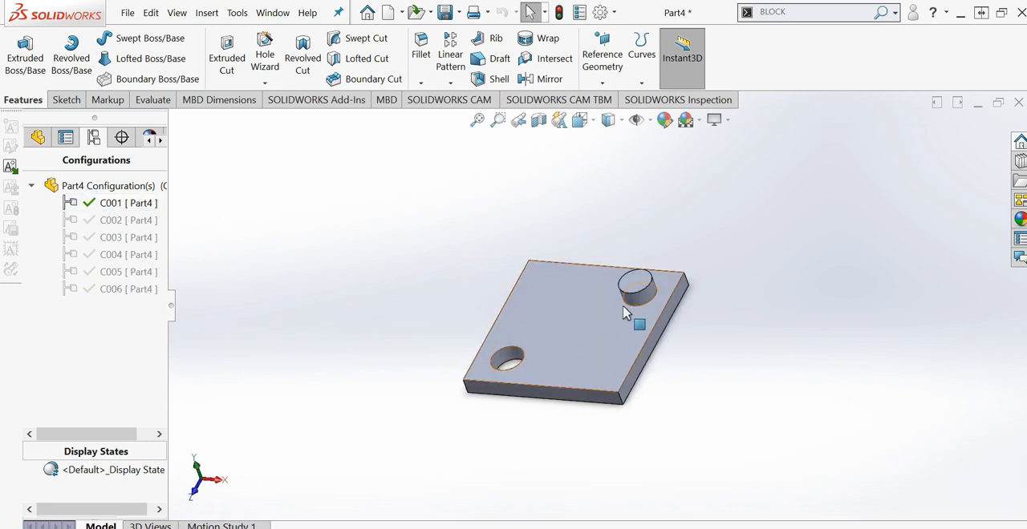
pyautogui.doubleClick(133, 220)
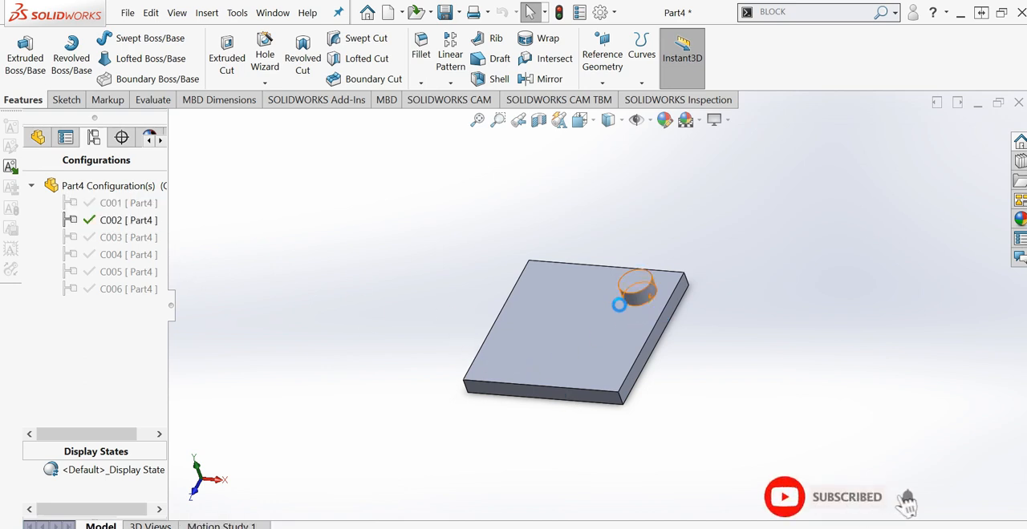
# - Activate configuration C003 and unsuppress its 20 DIA HOLE feature
pyautogui.doubleClick(124, 237)
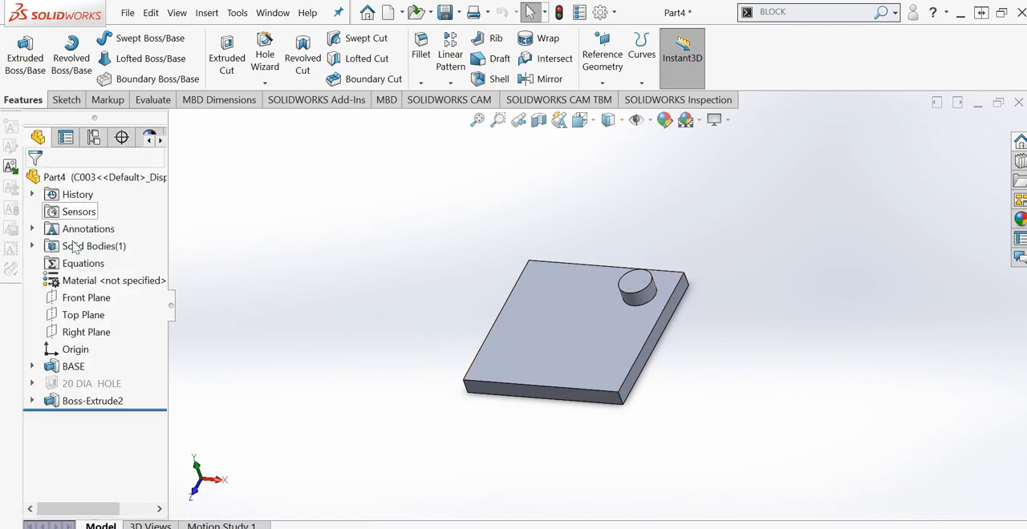
pyautogui.rightClick(97, 389)
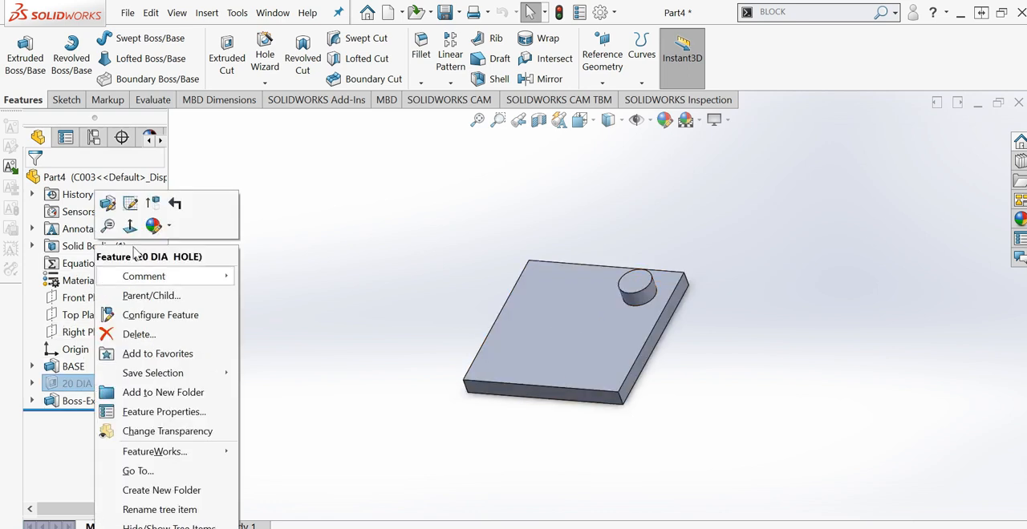
pyautogui.click(155, 204)
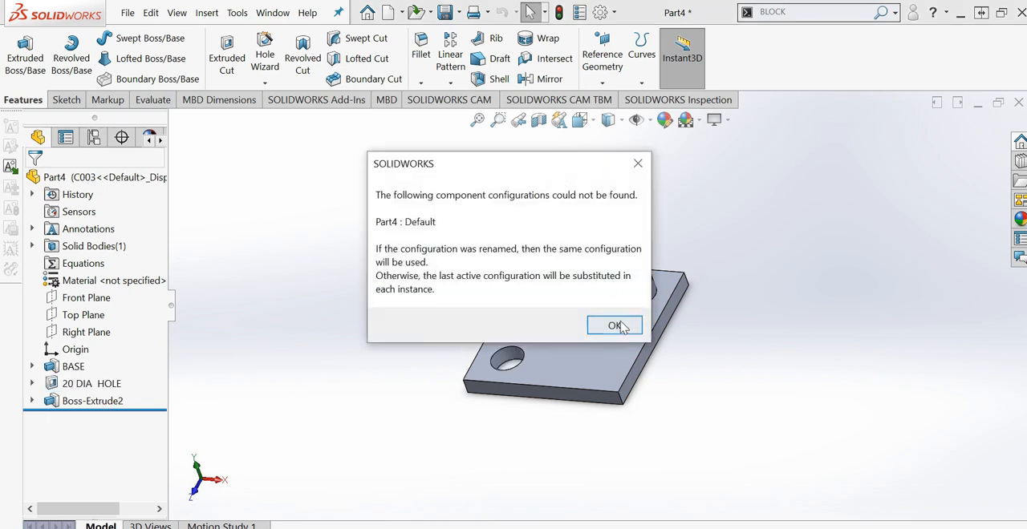
pyautogui.click(626, 329)
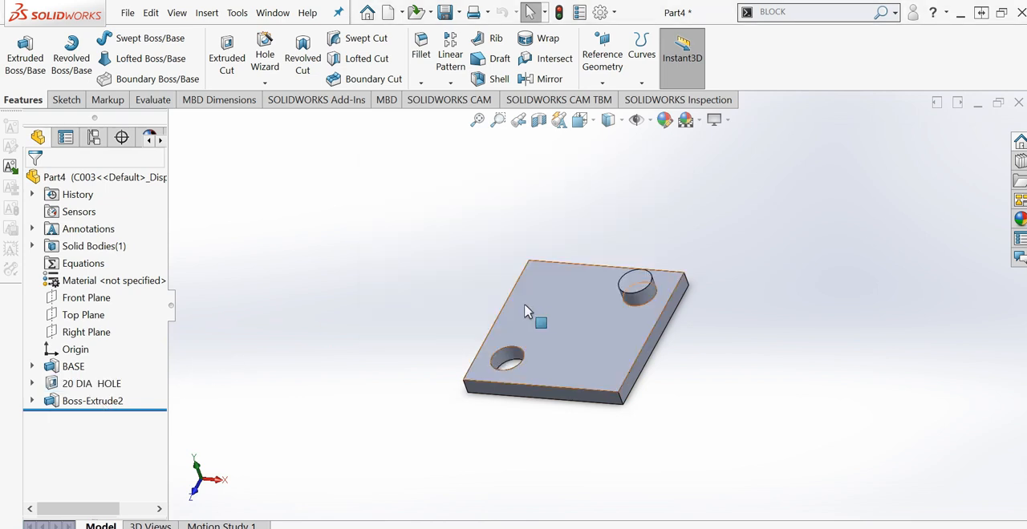
pyautogui.click(94, 138)
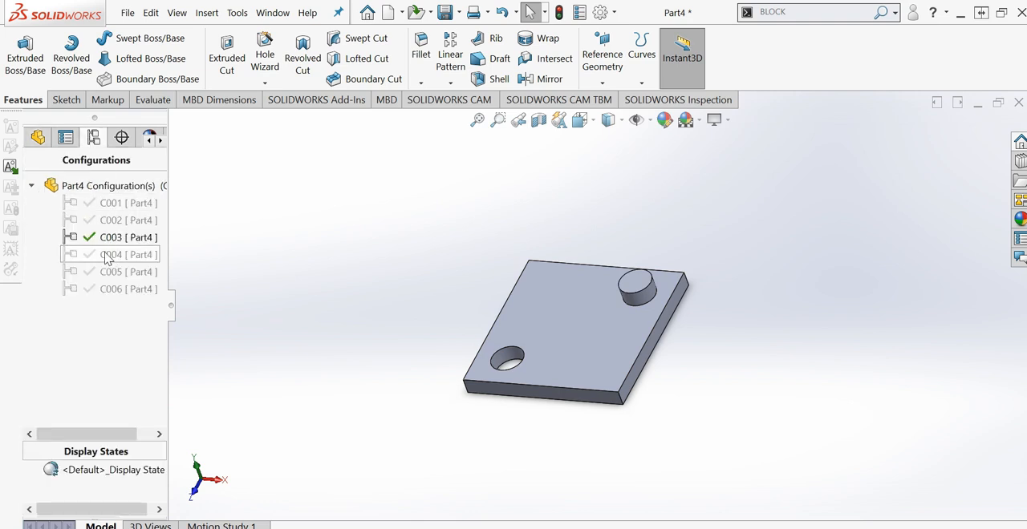
pyautogui.click(112, 238)
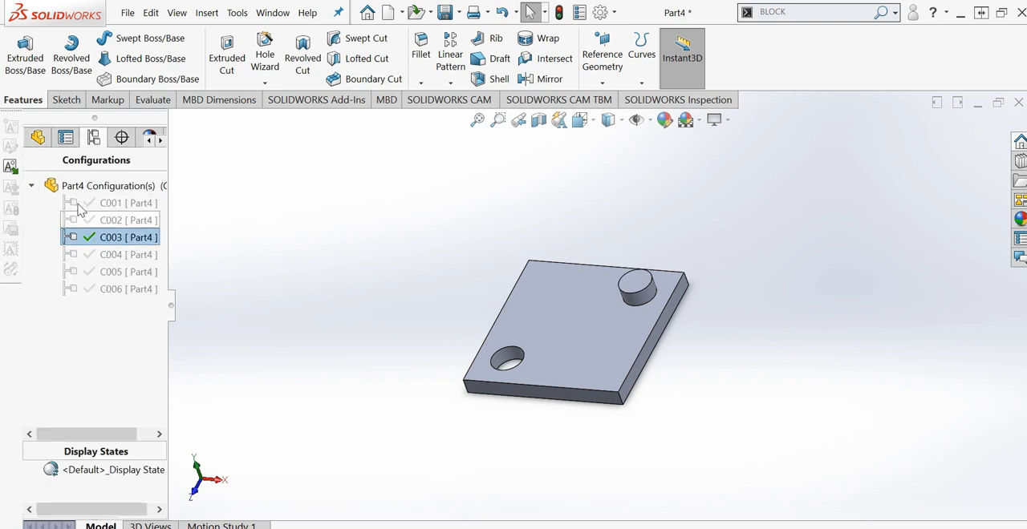
pyautogui.click(38, 138)
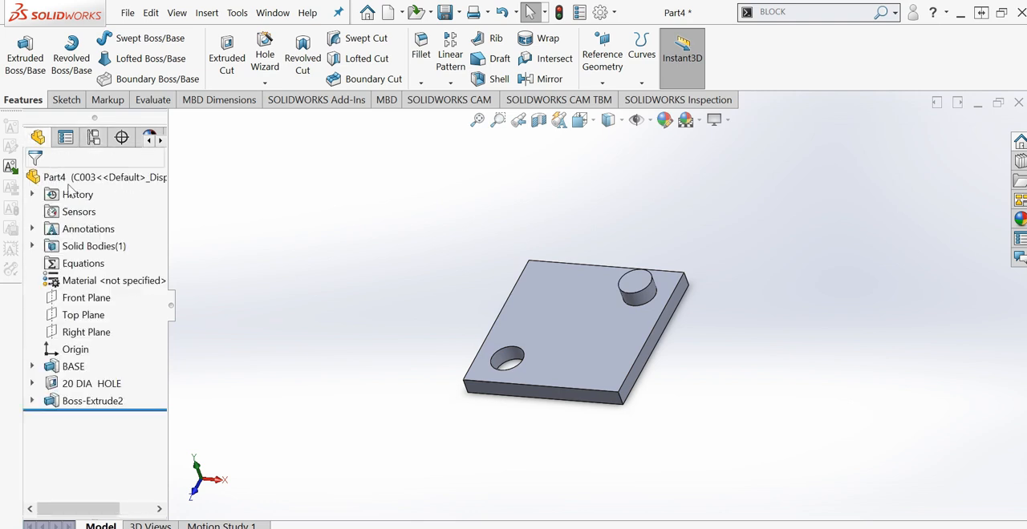
# - Open the height dimension of the Boss-Extrude2 pin for editing in configuration C003
pyautogui.click(92, 401)
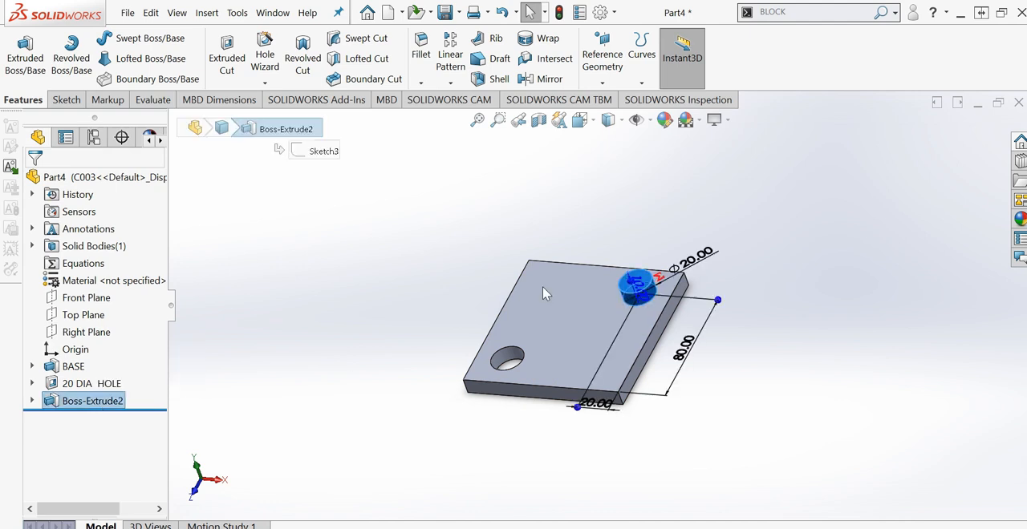
pyautogui.scroll(-3, 660, 289)
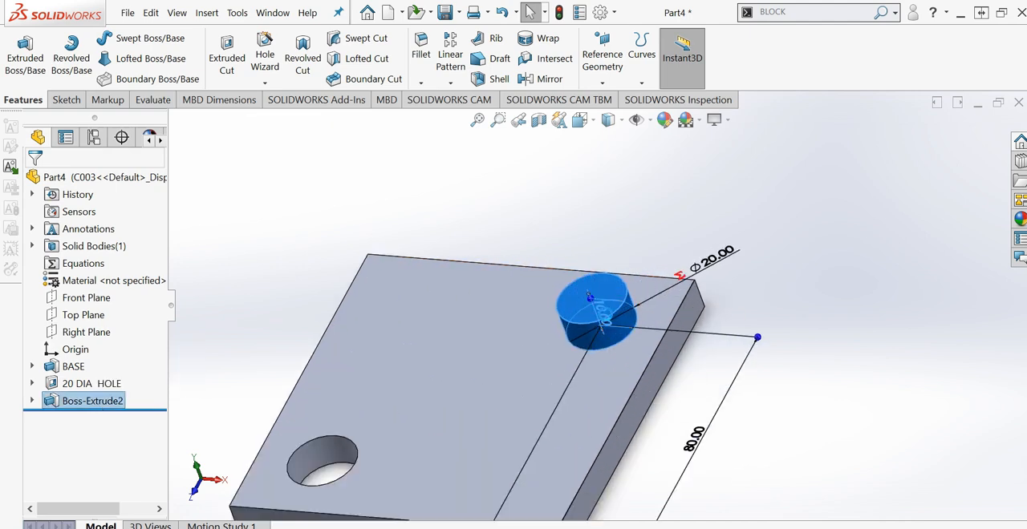
pyautogui.doubleClick(615, 321)
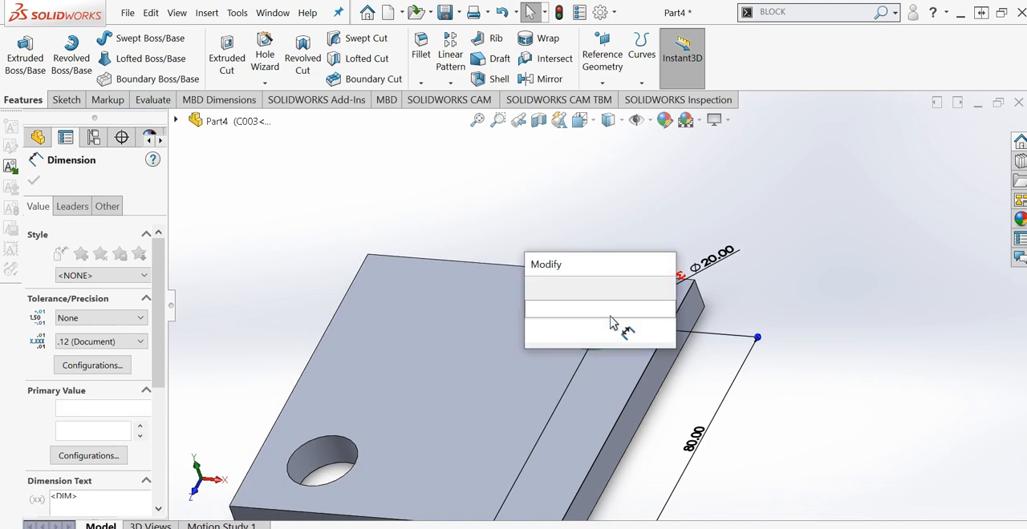
pyautogui.click(597, 329)
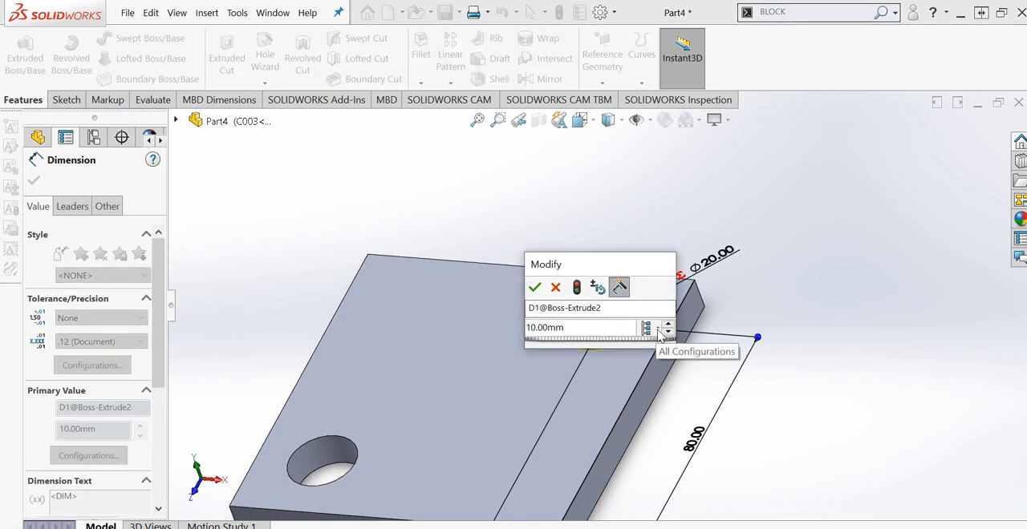
pyautogui.click(660, 332)
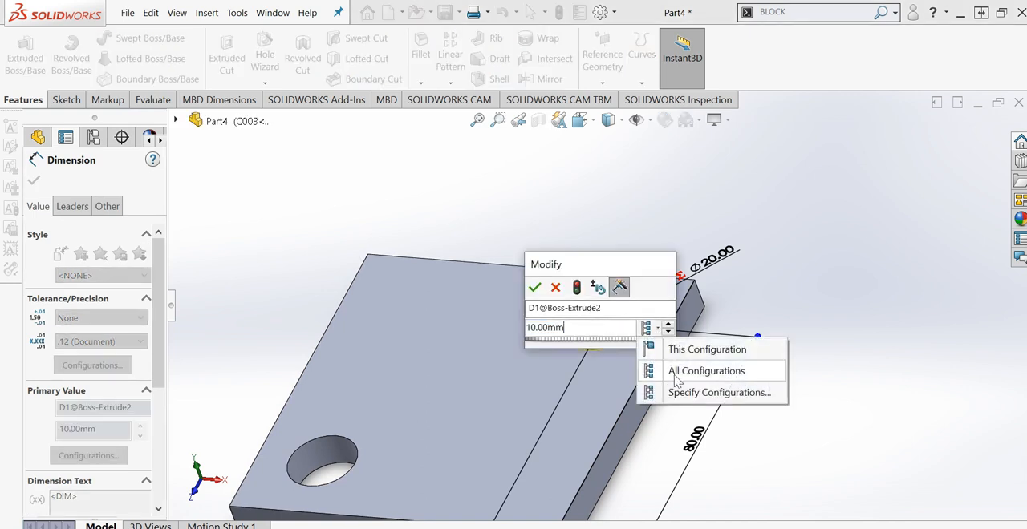
pyautogui.click(666, 393)
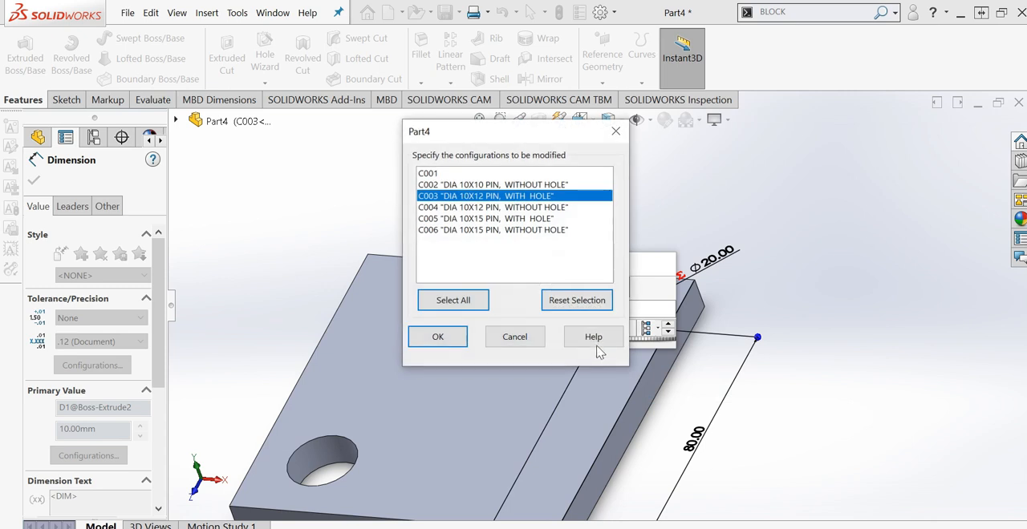
pyautogui.click(514, 336)
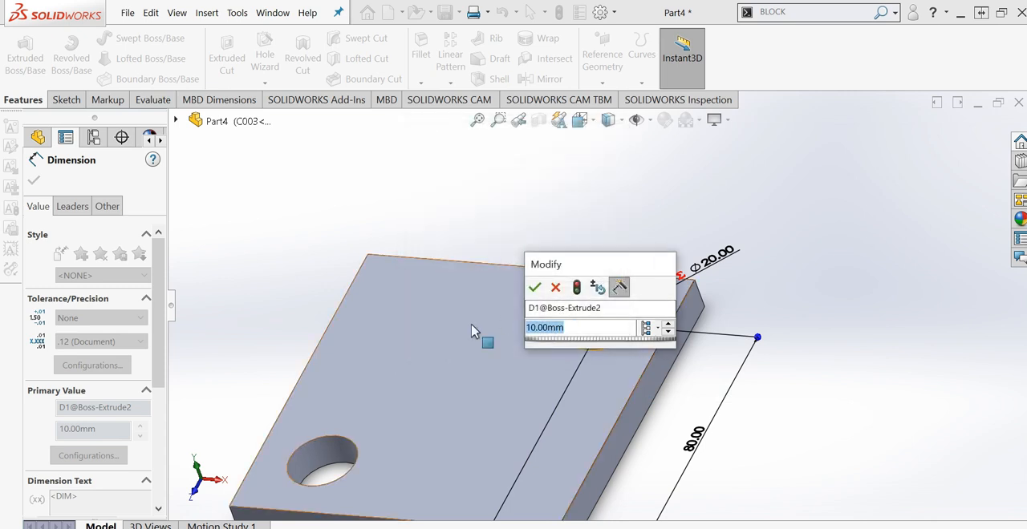
# - Set the pin's height to 12 mm, applying the change only to configurations C003 and C004
pyautogui.write('12')
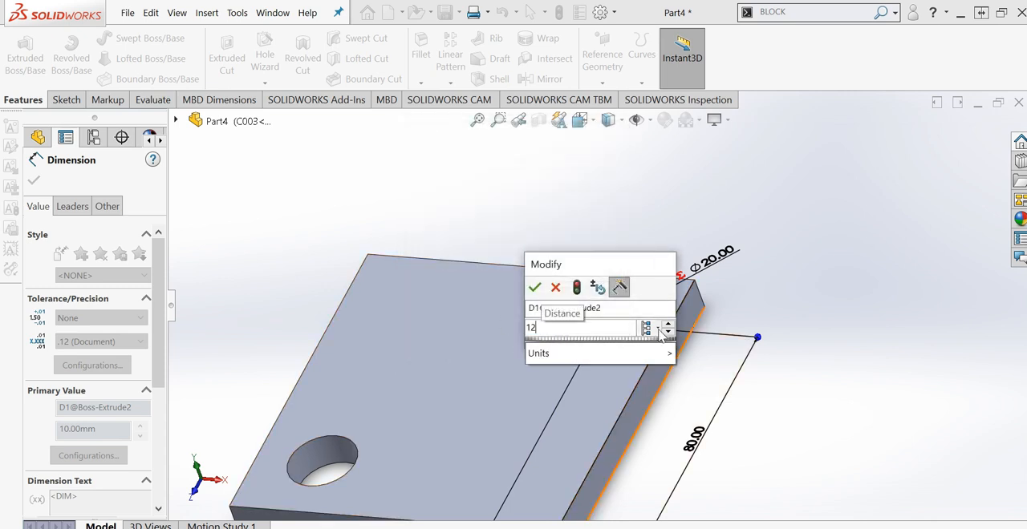
pyautogui.click(659, 333)
pyautogui.click(686, 392)
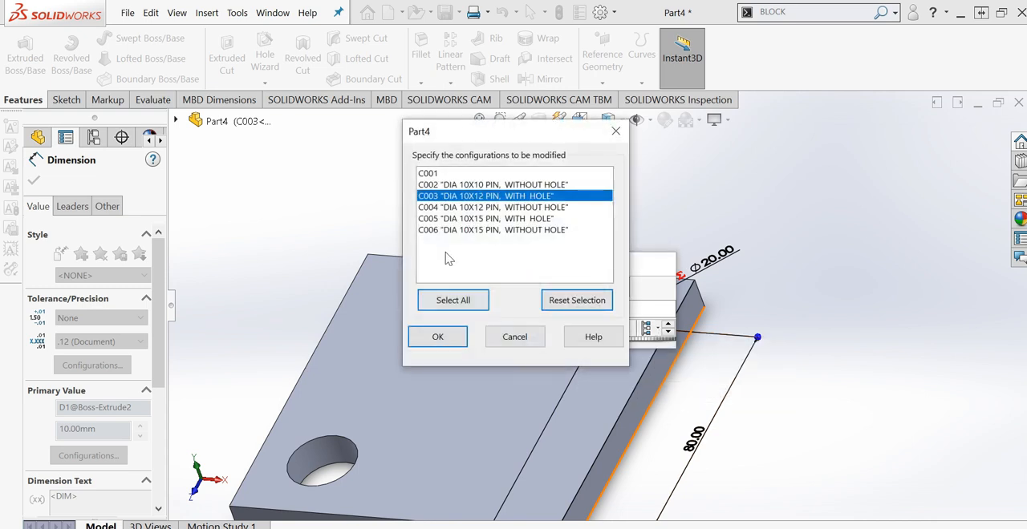
pyautogui.keyDown('ctrl'); pyautogui.click(463, 210); pyautogui.keyUp('ctrl')
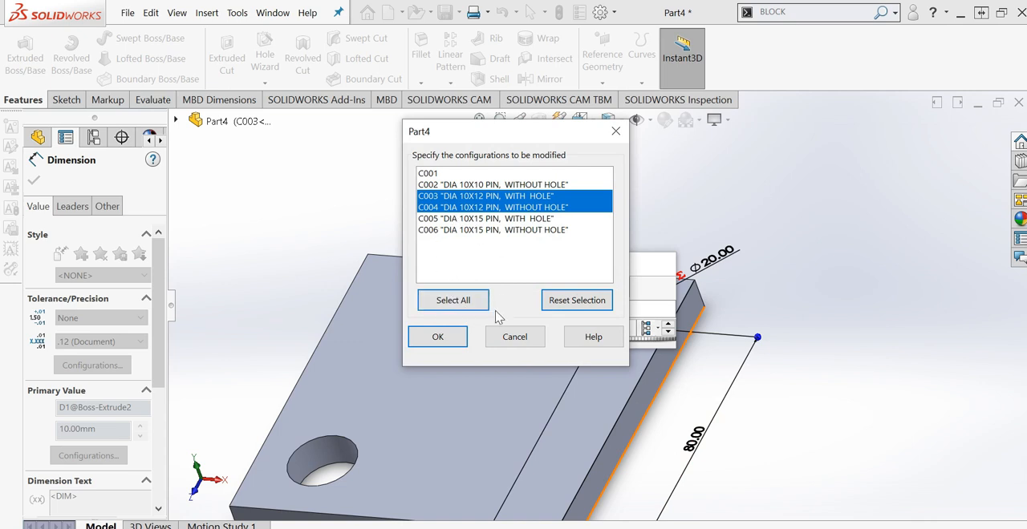
pyautogui.click(444, 338)
pyautogui.write('10')
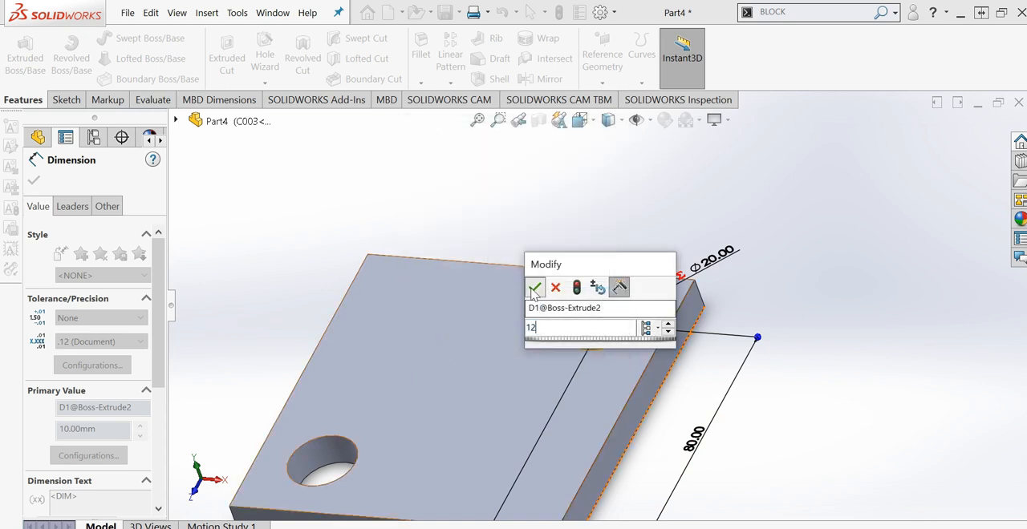
pyautogui.press('Return')
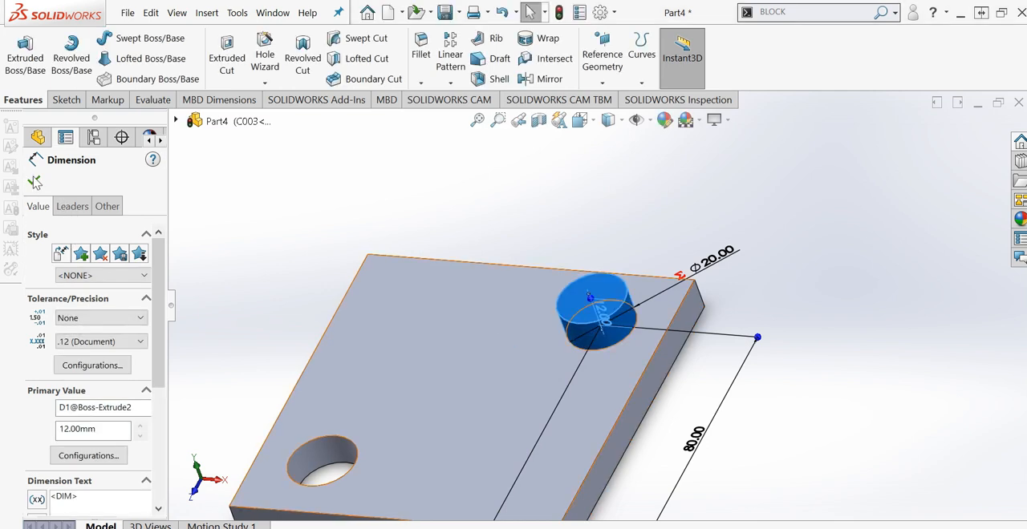
pyautogui.click(33, 183)
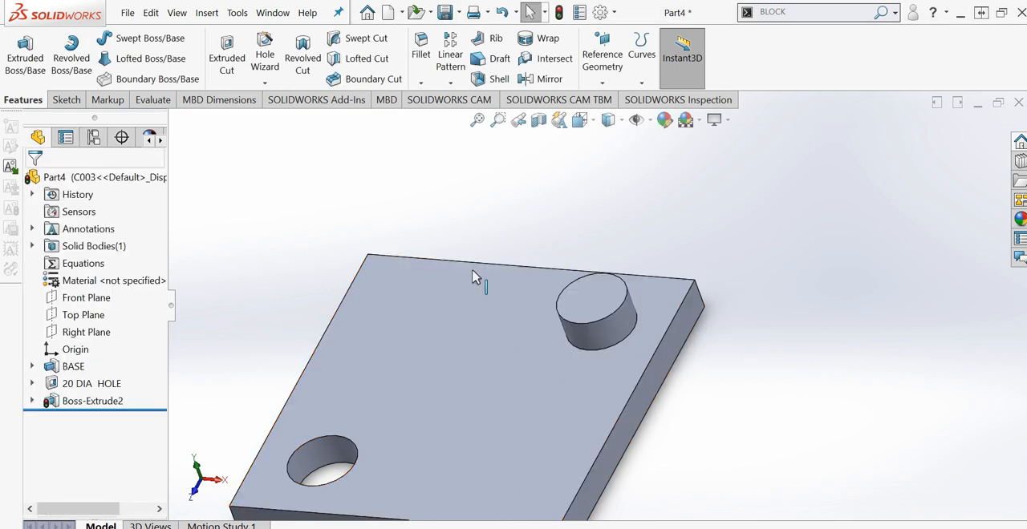
# - Inspect the pin's height dimension in configuration C003, and activate C004 to examine it there too
pyautogui.click(633, 340)
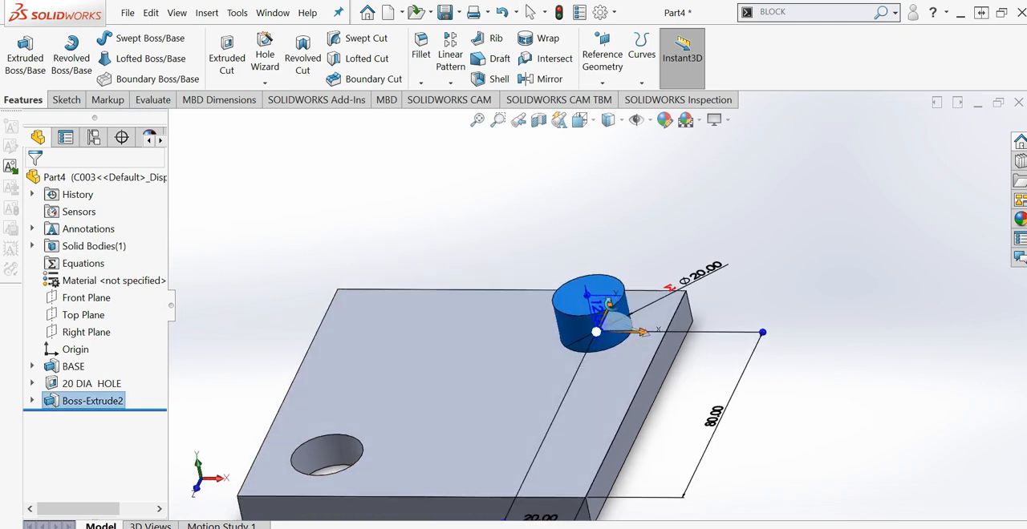
pyautogui.moveTo(609, 304); pyautogui.dragTo(600, 313, button='middle')
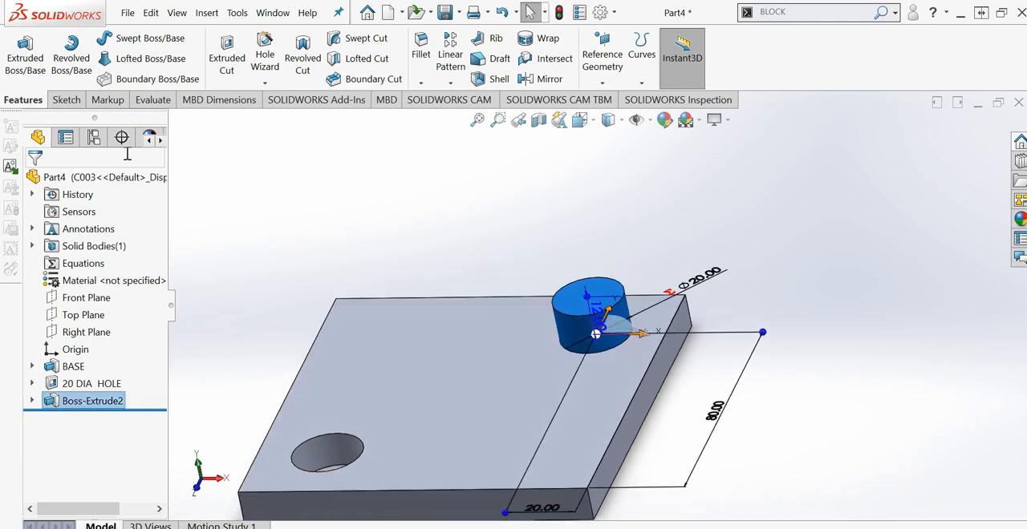
pyautogui.click(94, 137)
pyautogui.doubleClick(115, 255)
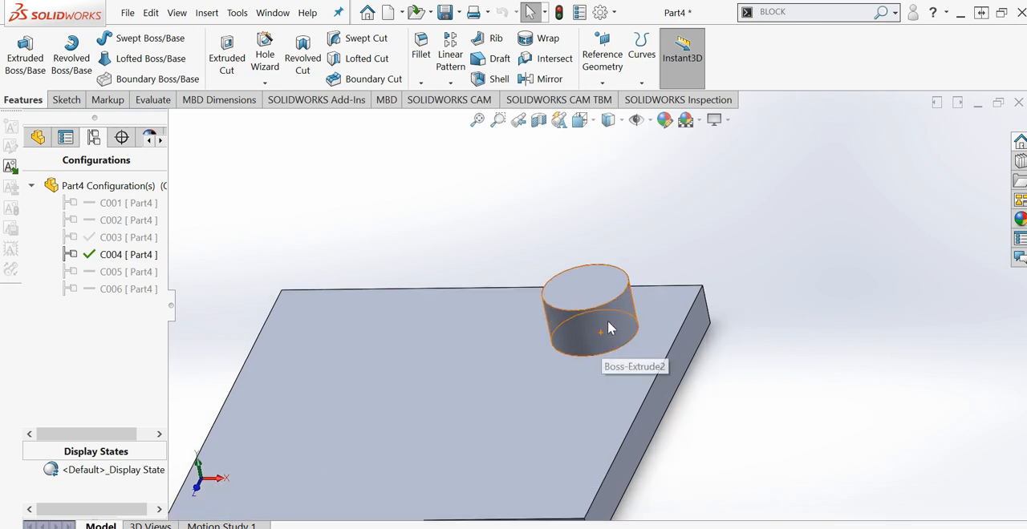
pyautogui.click(608, 329)
pyautogui.scroll(-3, 598, 321)
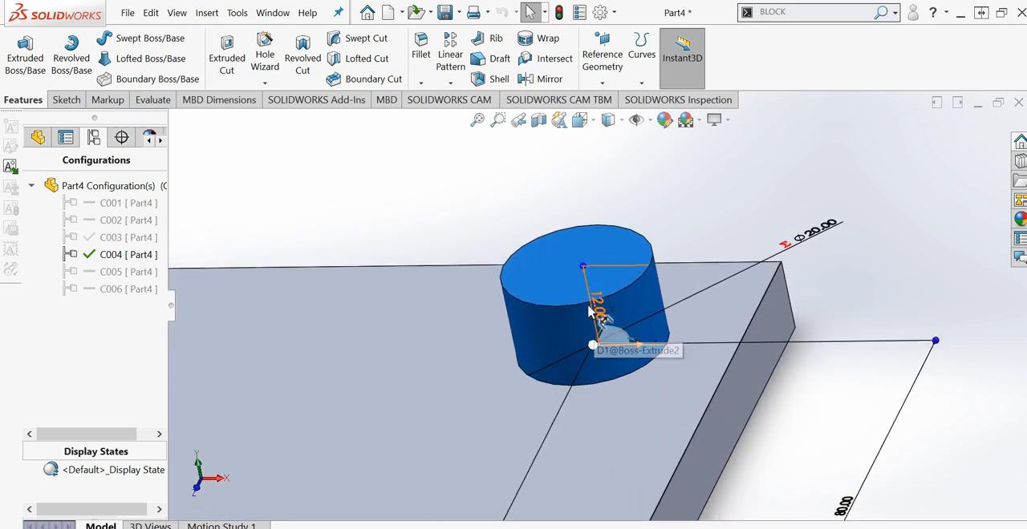
pyautogui.scroll(5, 590, 312)
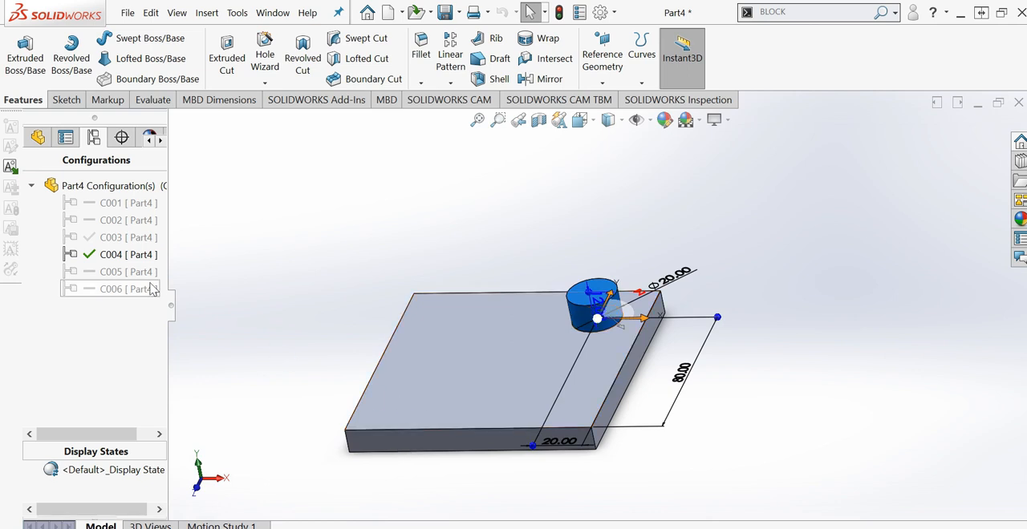
# - Activate configuration C005 and unsuppress its 20 DIA HOLE feature
pyautogui.doubleClick(124, 272)
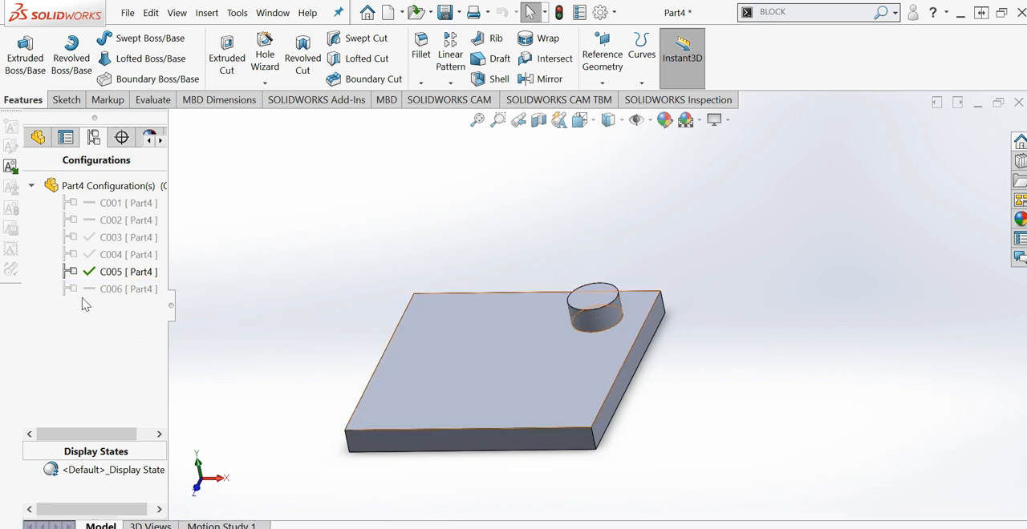
pyautogui.click(38, 137)
pyautogui.rightClick(102, 384)
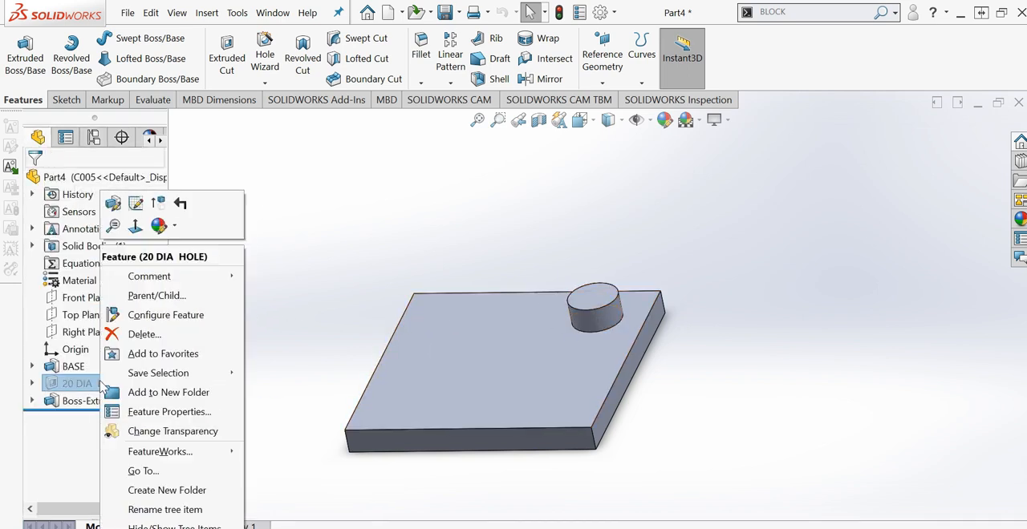
pyautogui.click(158, 206)
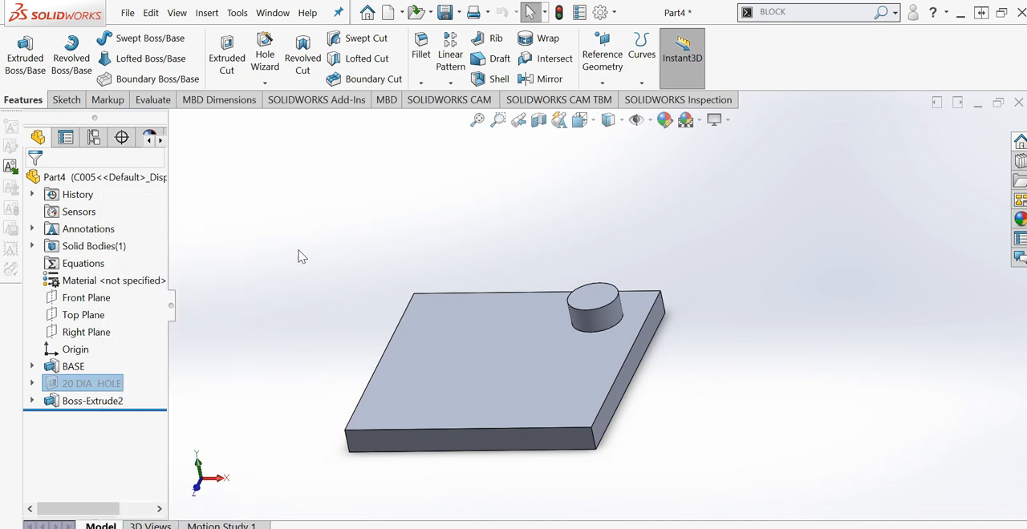
# - Enter 15 mm as the height of the Boss-Extrude2 pin while configuration C005 is active
pyautogui.click(597, 325)
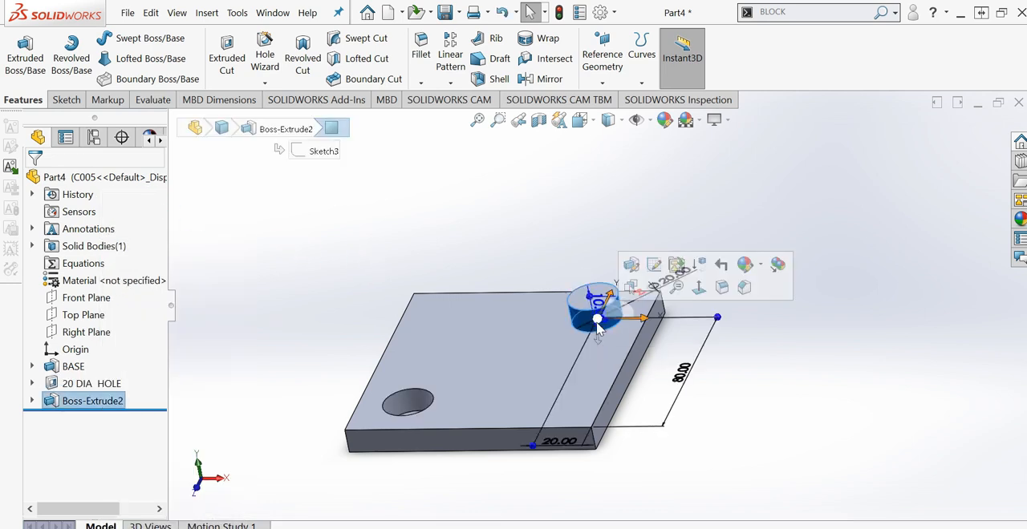
pyautogui.click(94, 137)
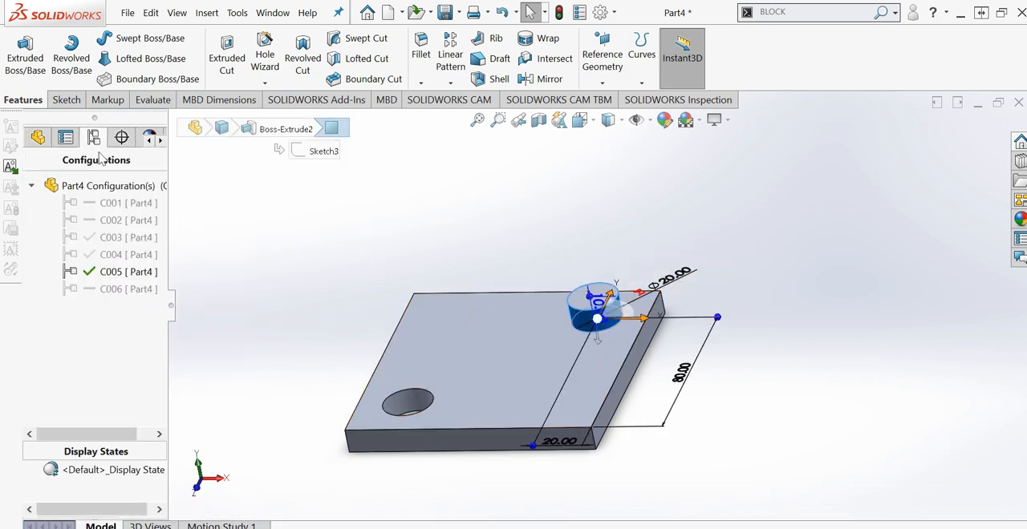
pyautogui.scroll(-3, 594, 329)
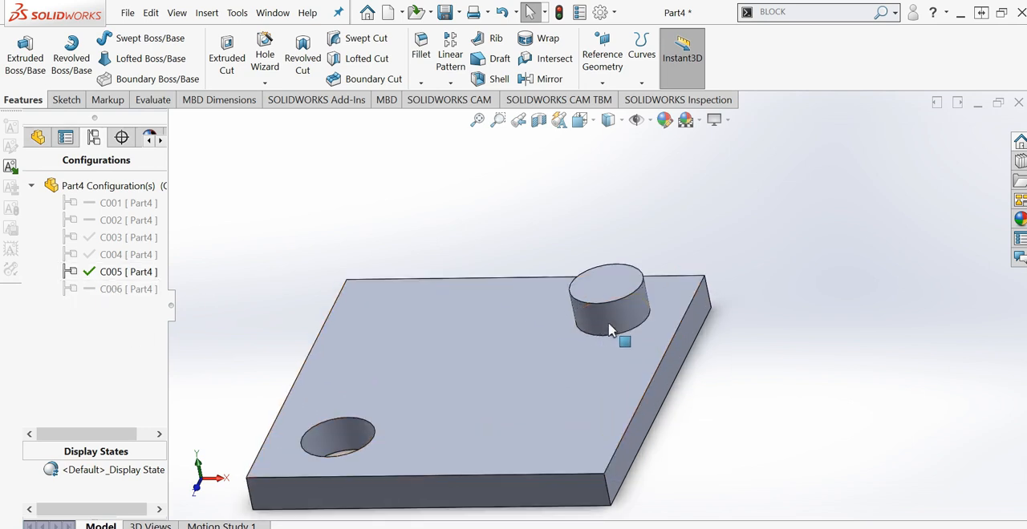
pyautogui.click(613, 322)
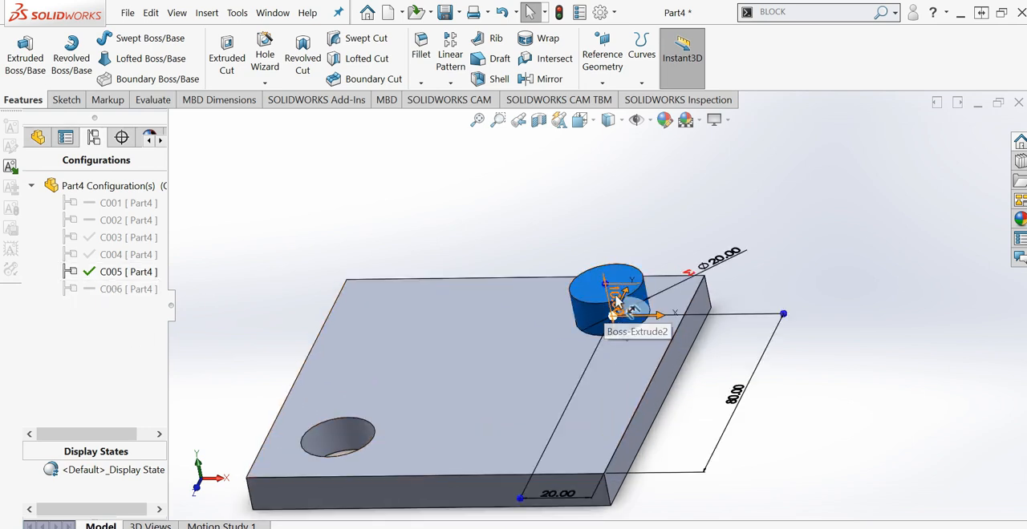
pyautogui.doubleClick(618, 301)
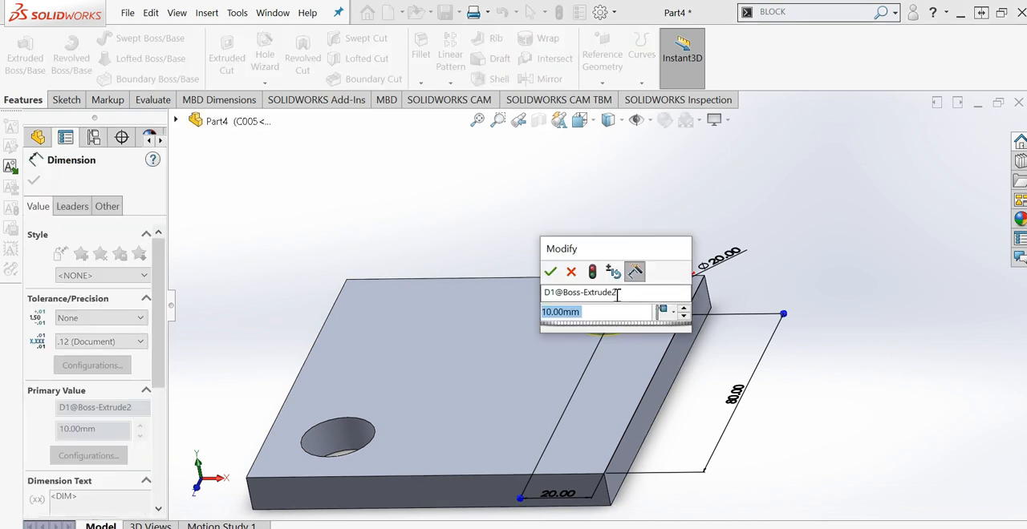
pyautogui.click(666, 312)
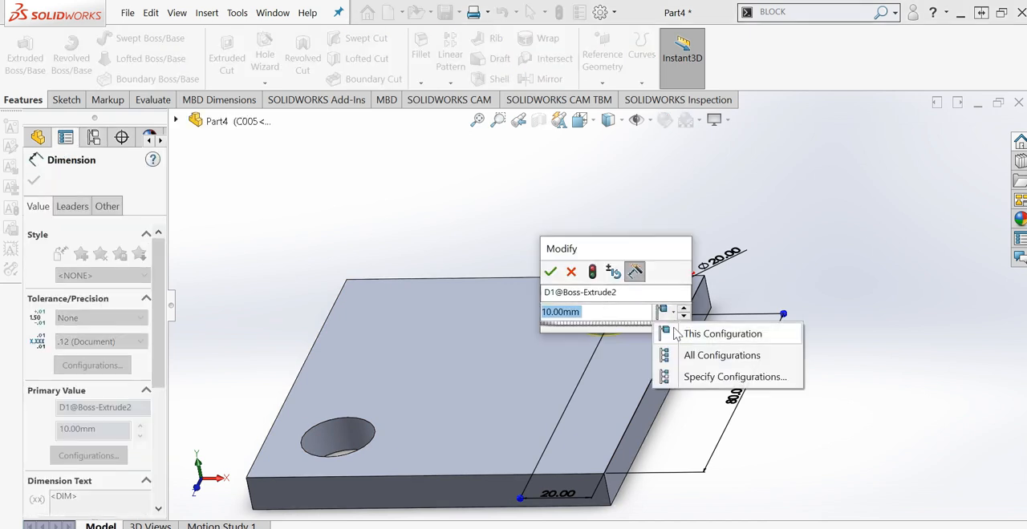
pyautogui.click(697, 373)
pyautogui.press('Return')
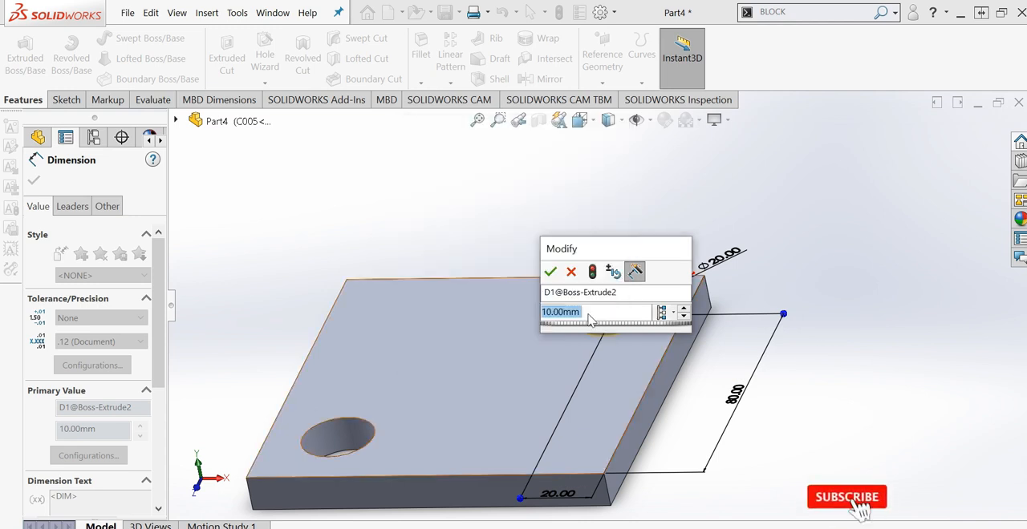
pyautogui.moveTo(600, 310); pyautogui.dragTo(470, 317)
pyautogui.write('15')
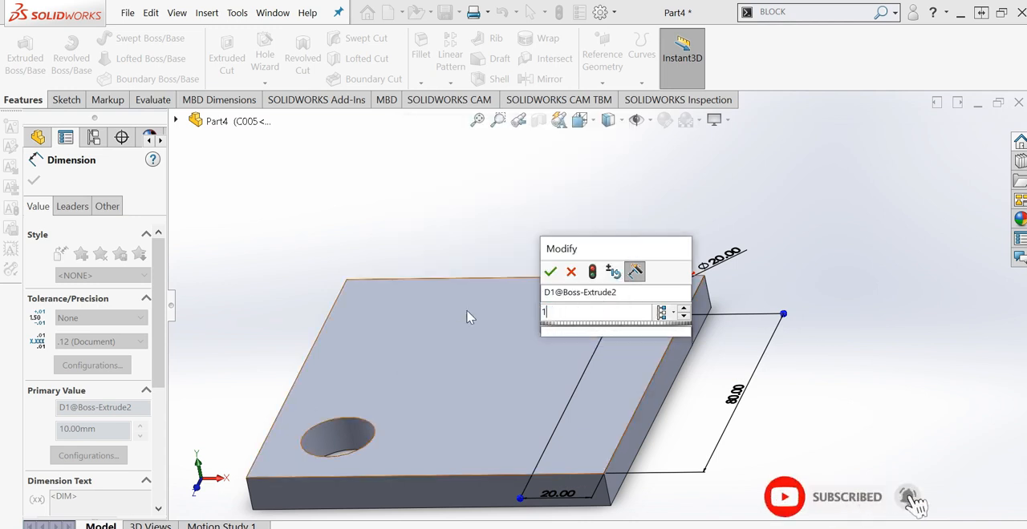
# - Apply the new pin height only to configurations C005 and C006, and rebuild the part
pyautogui.click(661, 312)
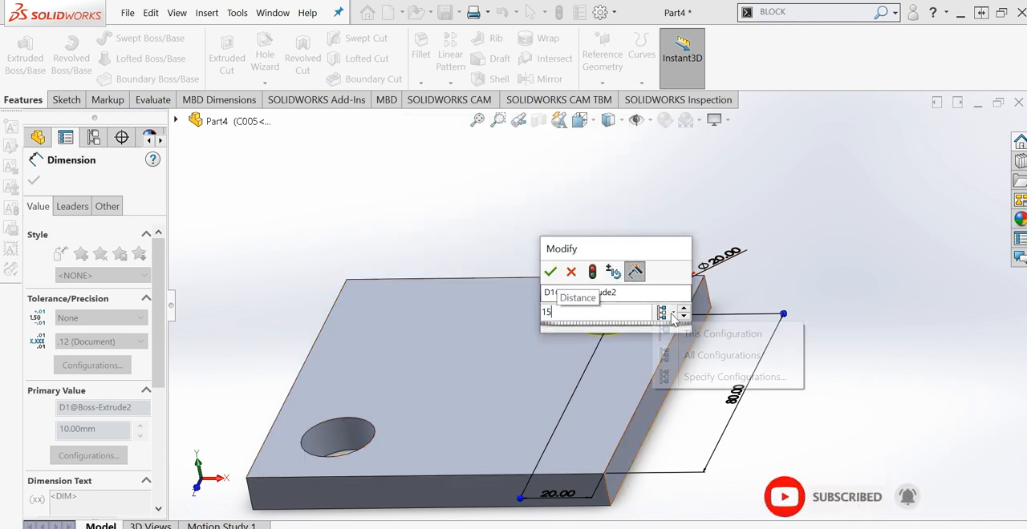
pyautogui.click(698, 374)
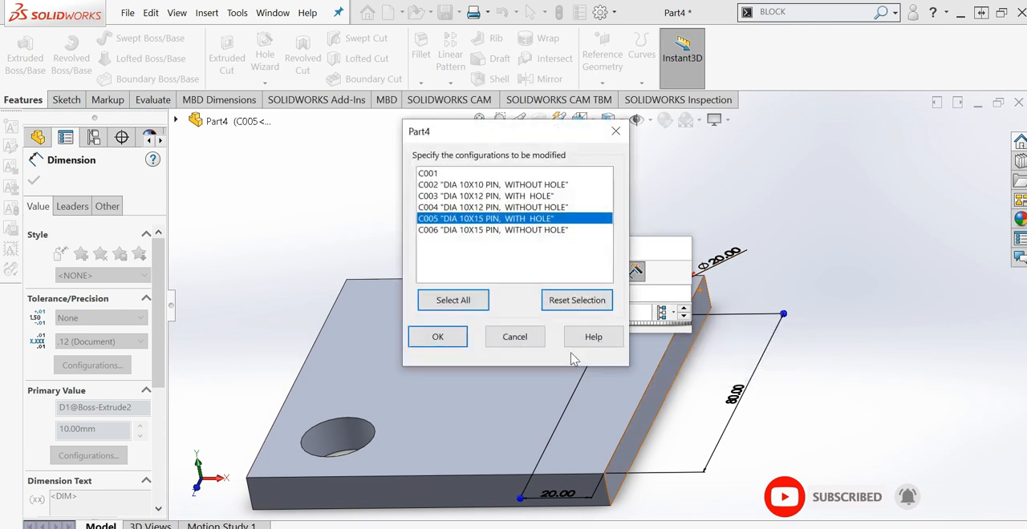
pyautogui.click(457, 231)
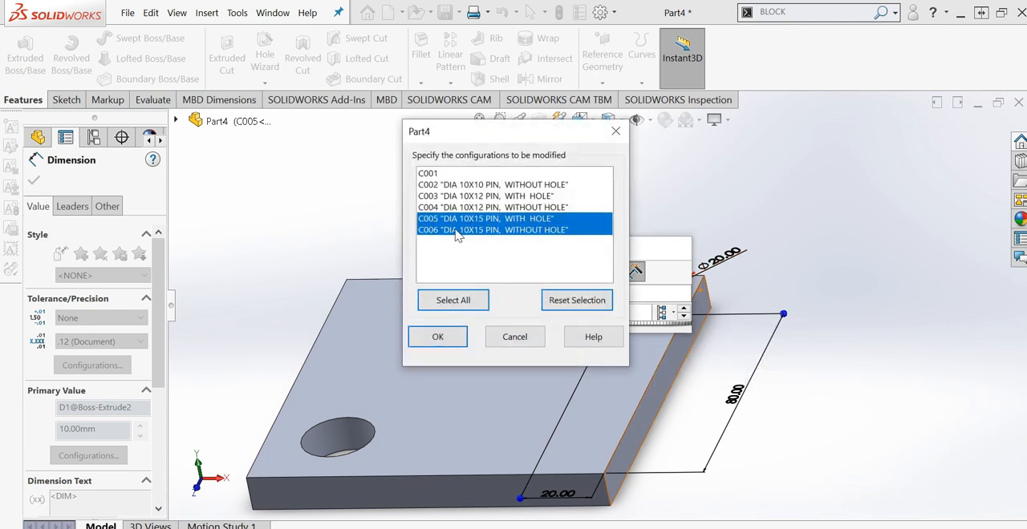
pyautogui.click(454, 341)
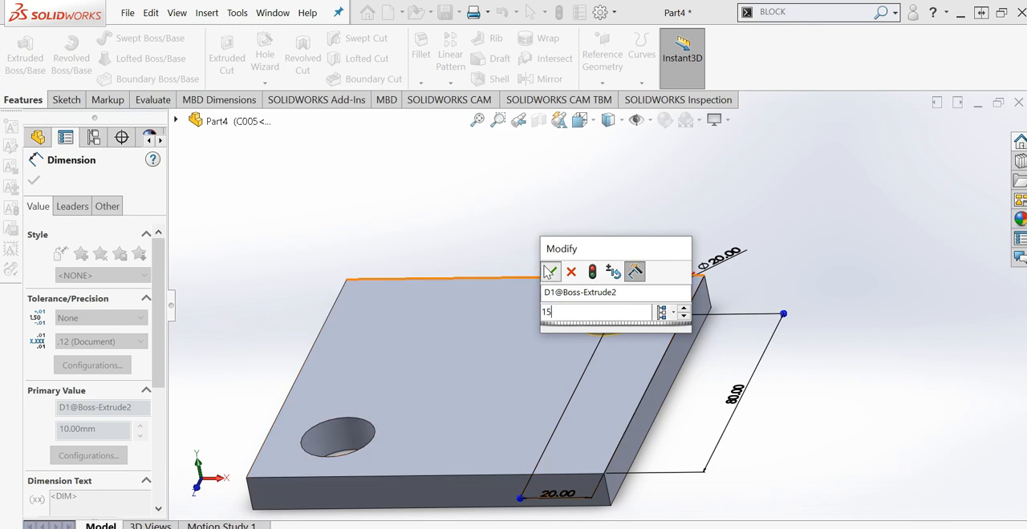
pyautogui.click(551, 272)
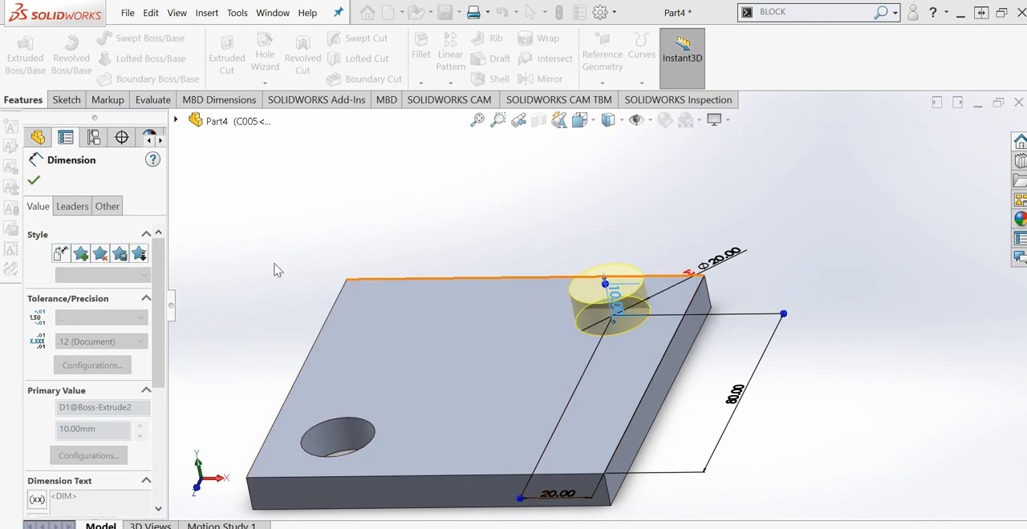
pyautogui.click(33, 181)
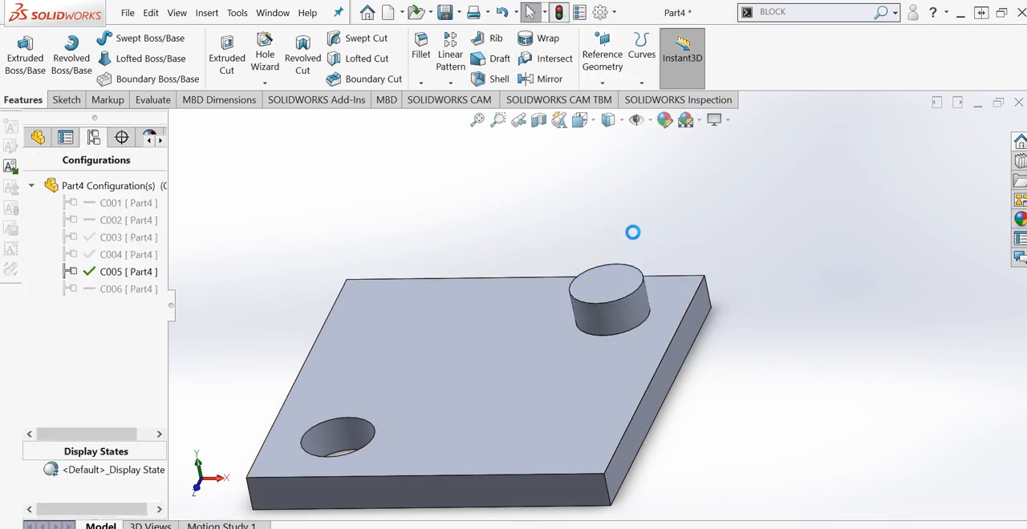
# - Check the pin's height in C005, and compare the pin and 20 DIA HOLE feature between configurations C006 and C005
pyautogui.click(629, 319)
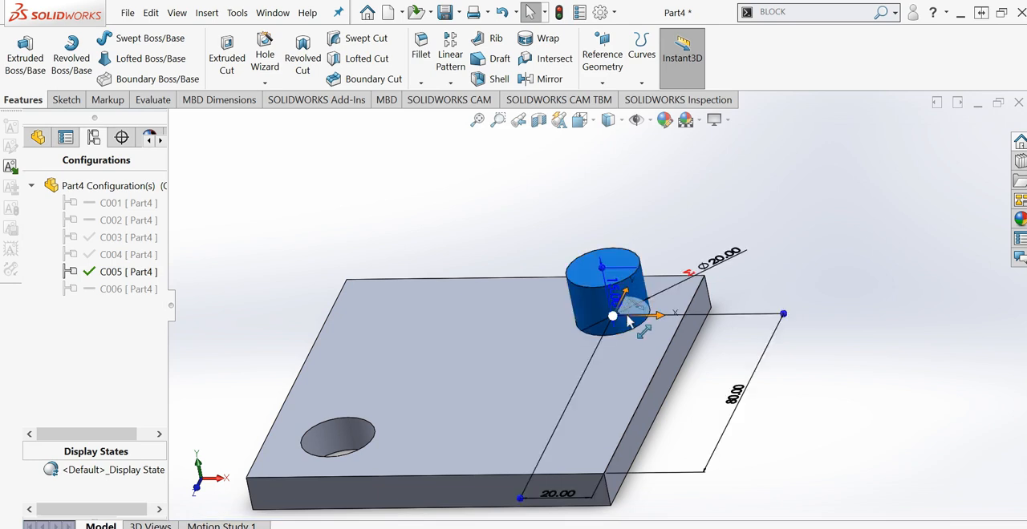
pyautogui.doubleClick(114, 290)
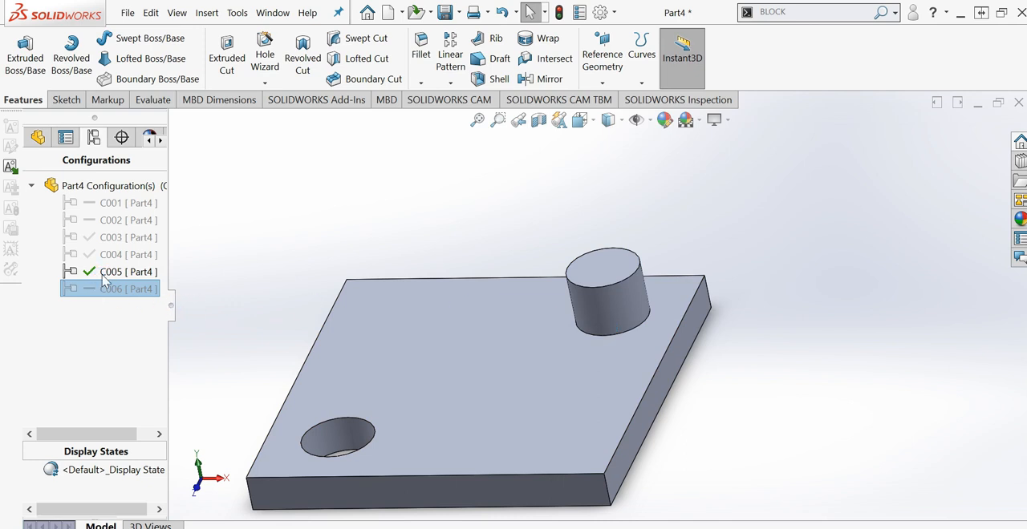
pyautogui.click(38, 138)
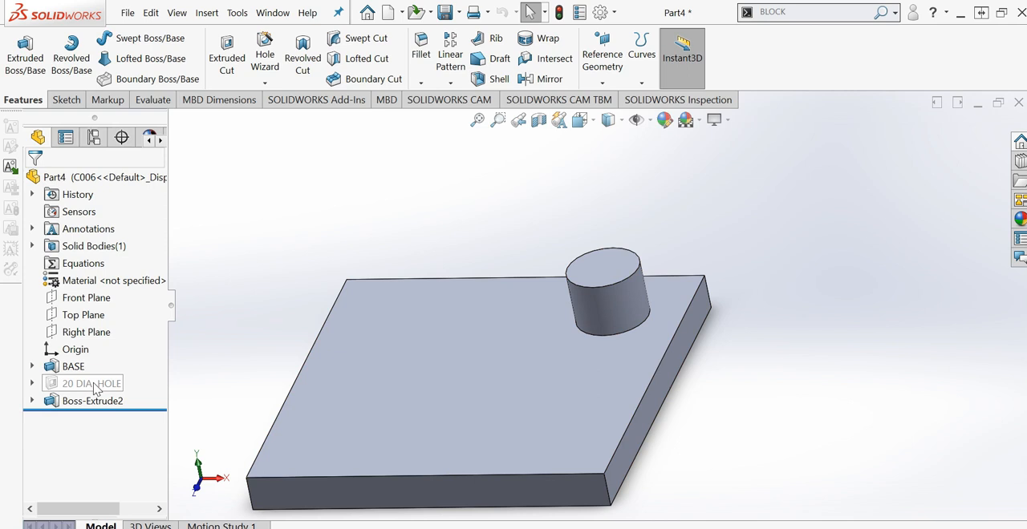
pyautogui.click(94, 137)
pyautogui.click(103, 273)
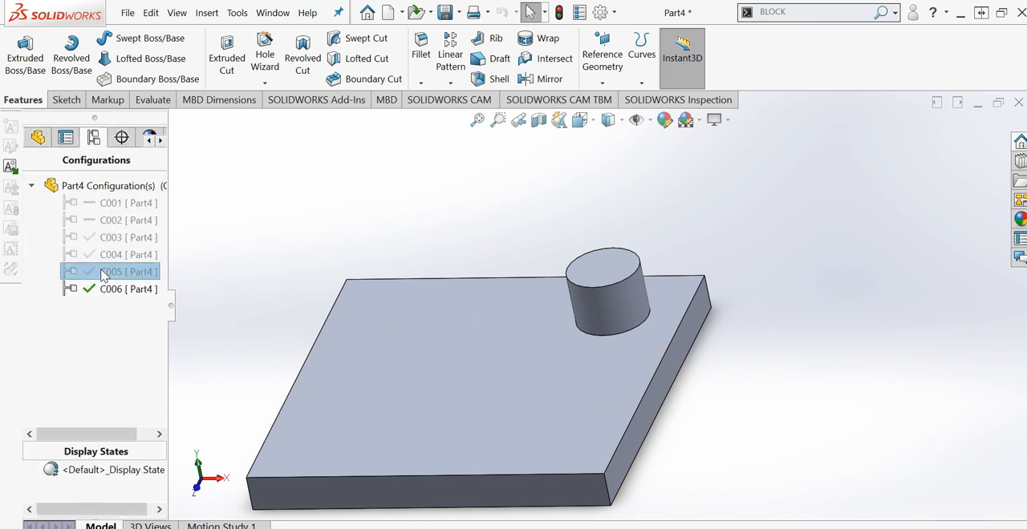
pyautogui.doubleClick(104, 273)
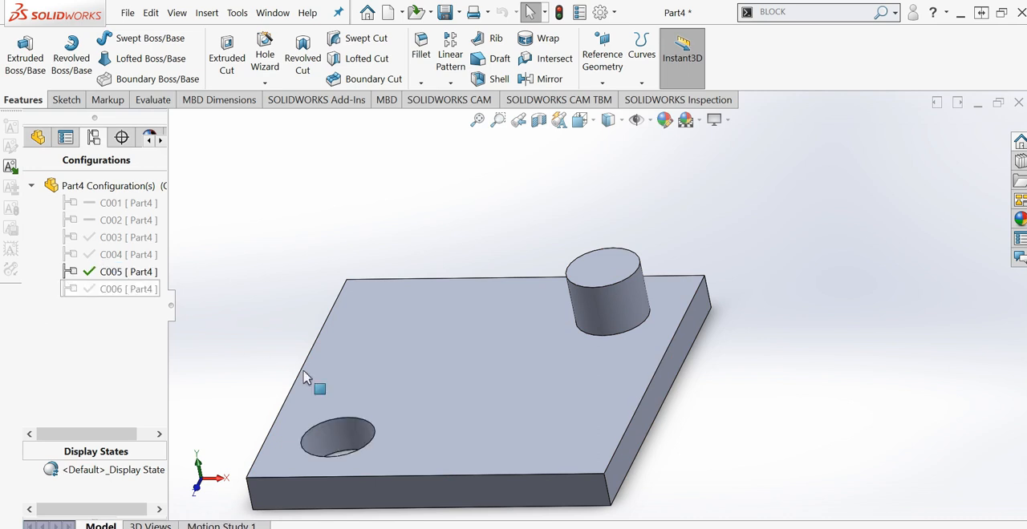
# - Activate configuration C006 and inspect its feature list and the plate with its pin from several angles
pyautogui.doubleClick(129, 290)
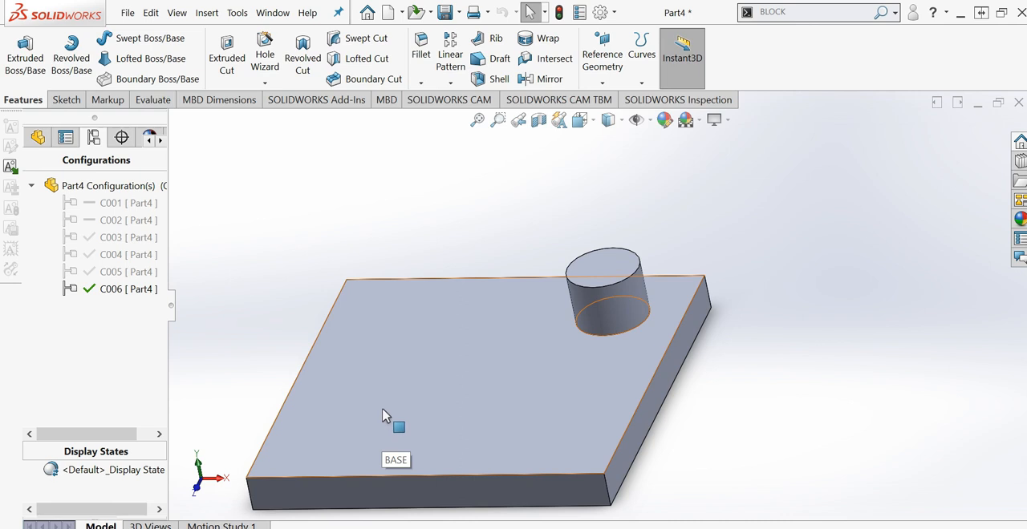
pyautogui.click(38, 137)
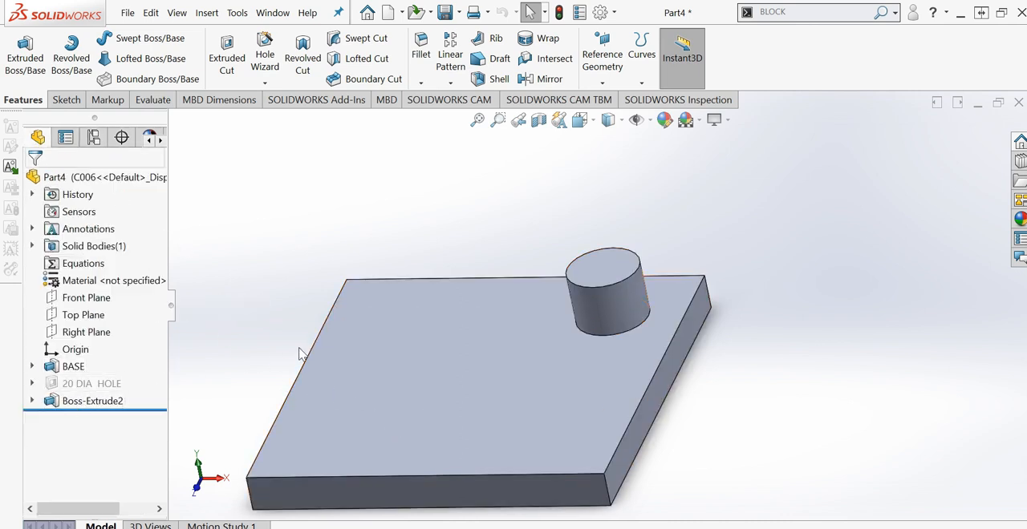
pyautogui.moveTo(416, 359); pyautogui.dragTo(440, 397, button='middle')
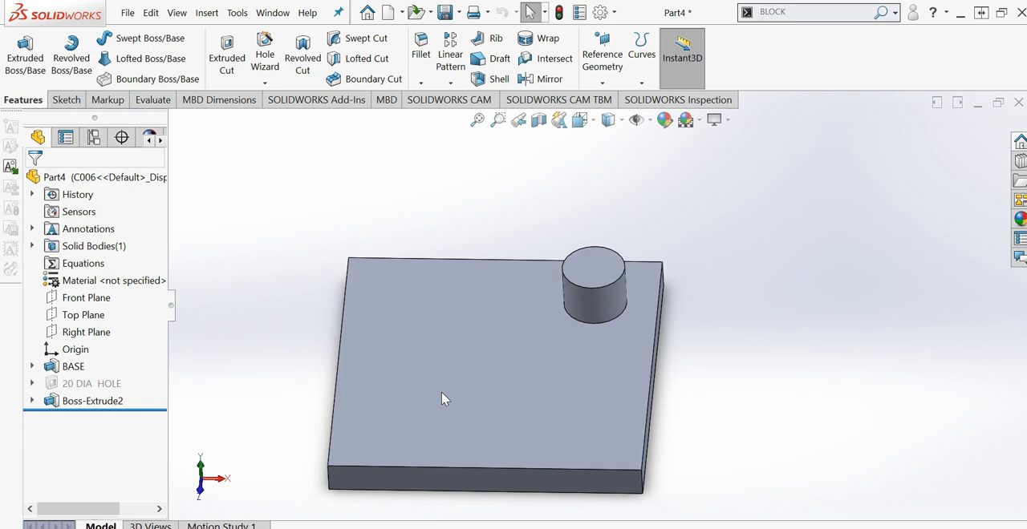
pyautogui.moveTo(514, 454); pyautogui.dragTo(471, 380, button='middle')
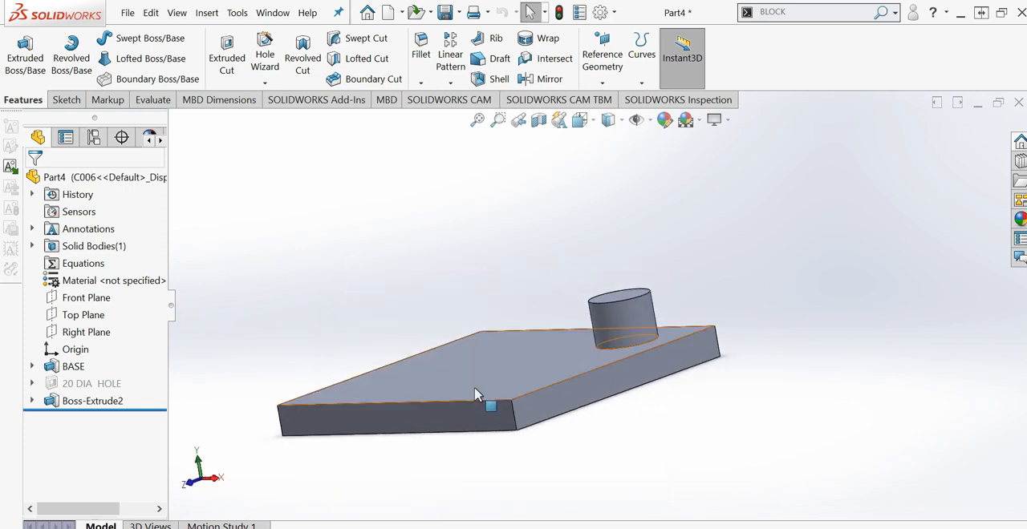
pyautogui.moveTo(475, 395)
pyautogui.mouseDown(button='middle')
pyautogui.moveTo(460, 383)
pyautogui.moveTo(481, 403)
pyautogui.mouseUp(button='middle')
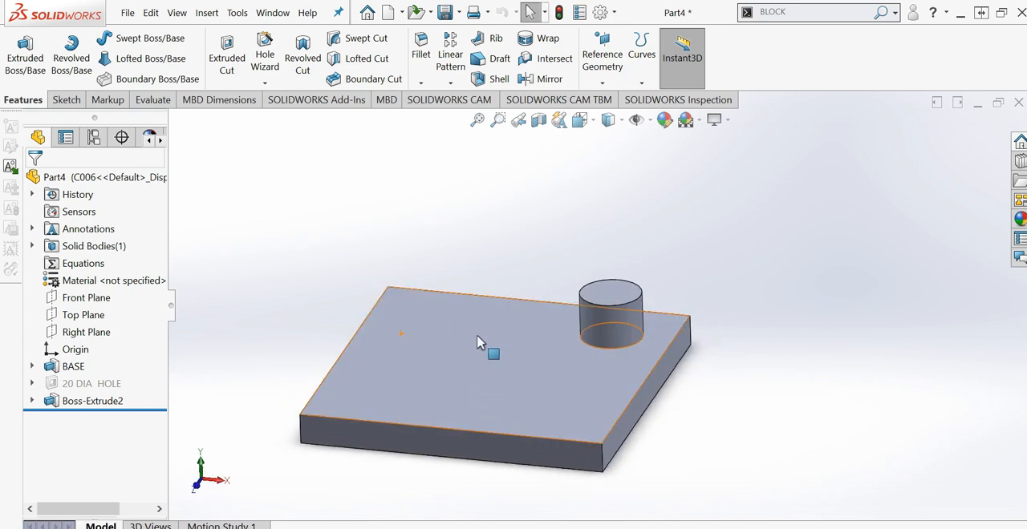